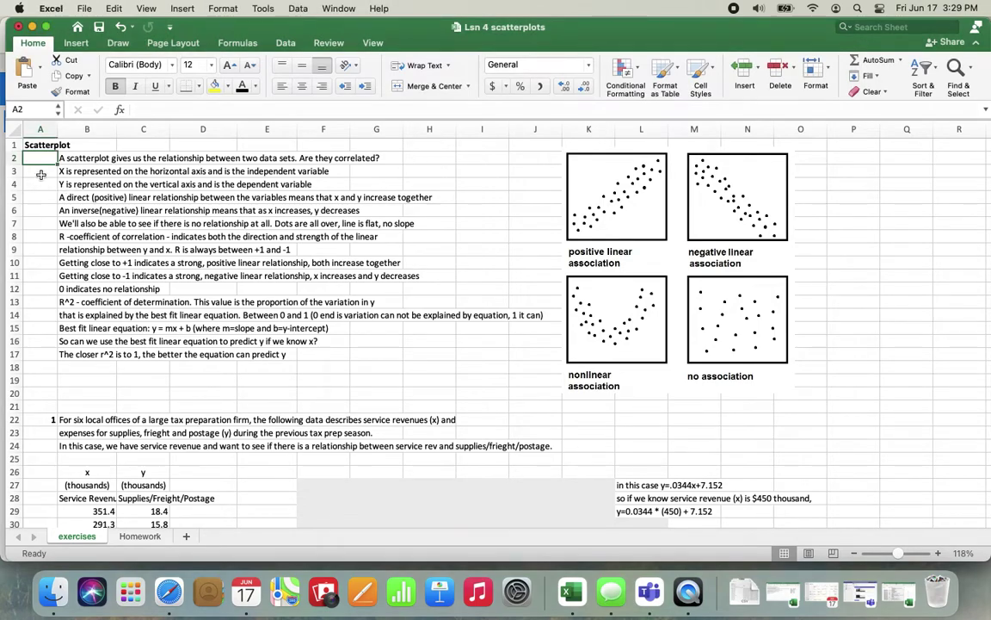
Review the scatterplot notes on x and y variables, direct and inverse relationships, and the coefficient of correlation R
{"action": "left_click", "coordinate": [42, 170]}
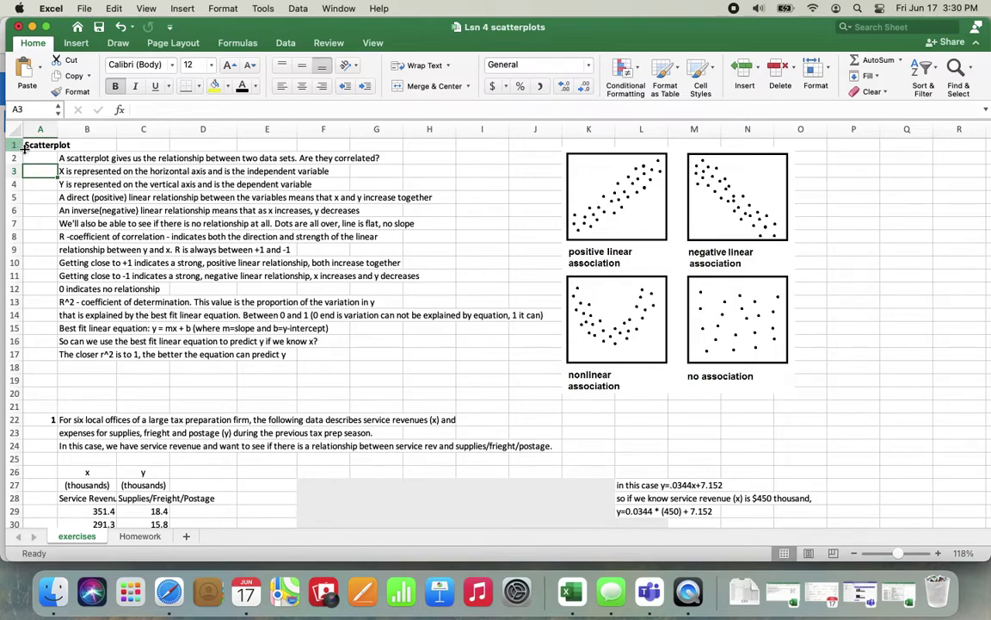
{"action": "left_click", "coordinate": [48, 158]}
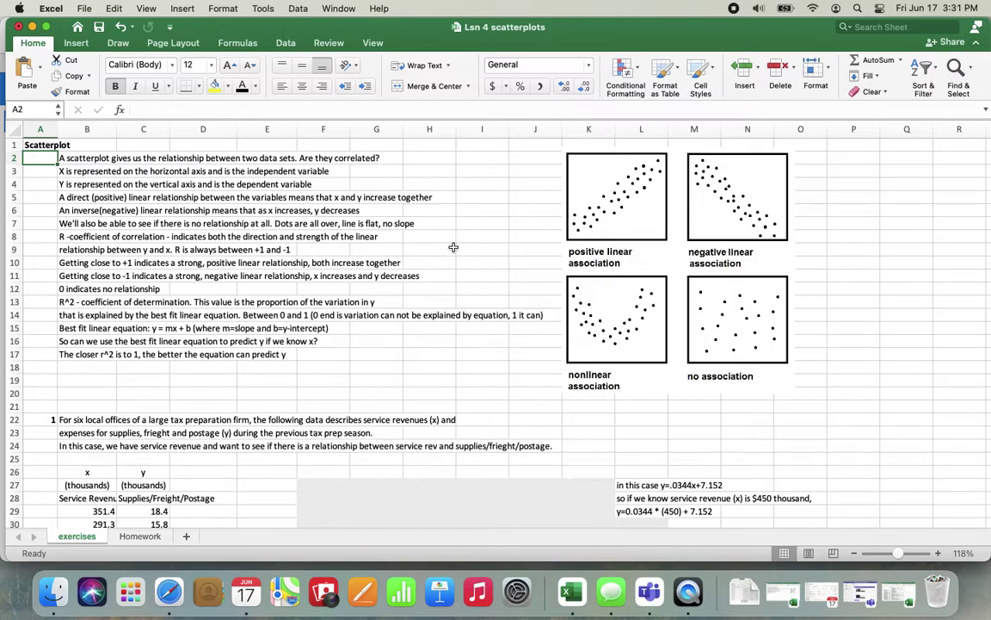
{"action": "left_click", "coordinate": [73, 184]}
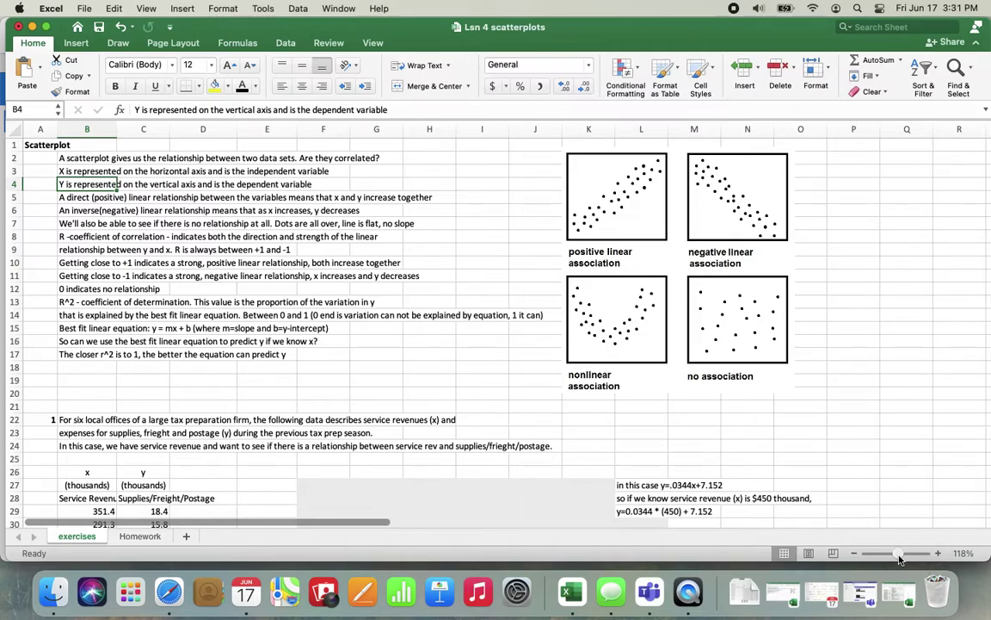
{"action": "left_click_drag", "start_coordinate": [899, 559], "coordinate": [898, 559]}
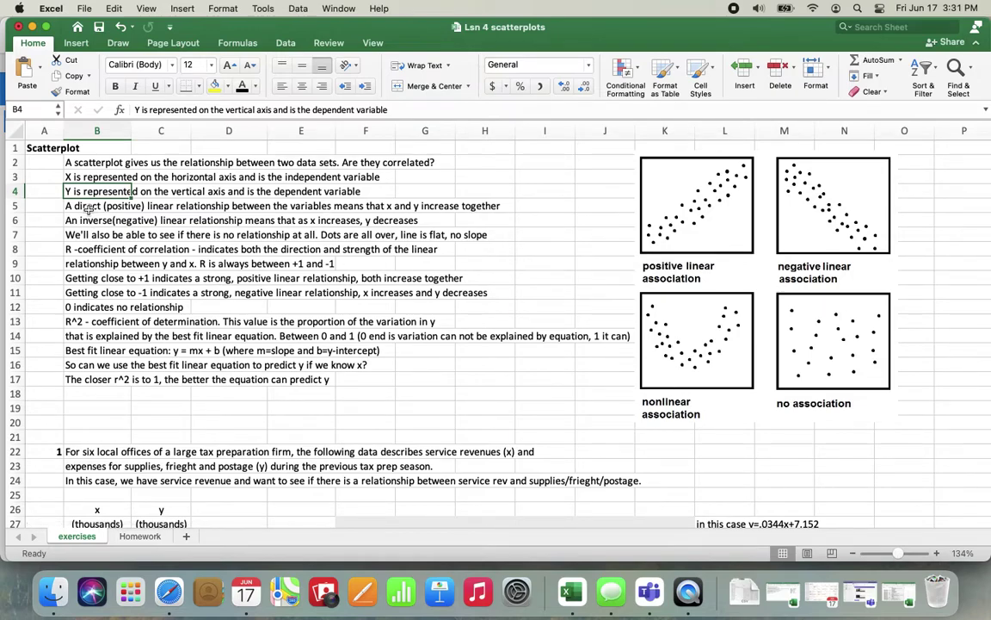
{"action": "key", "text": "Down"}
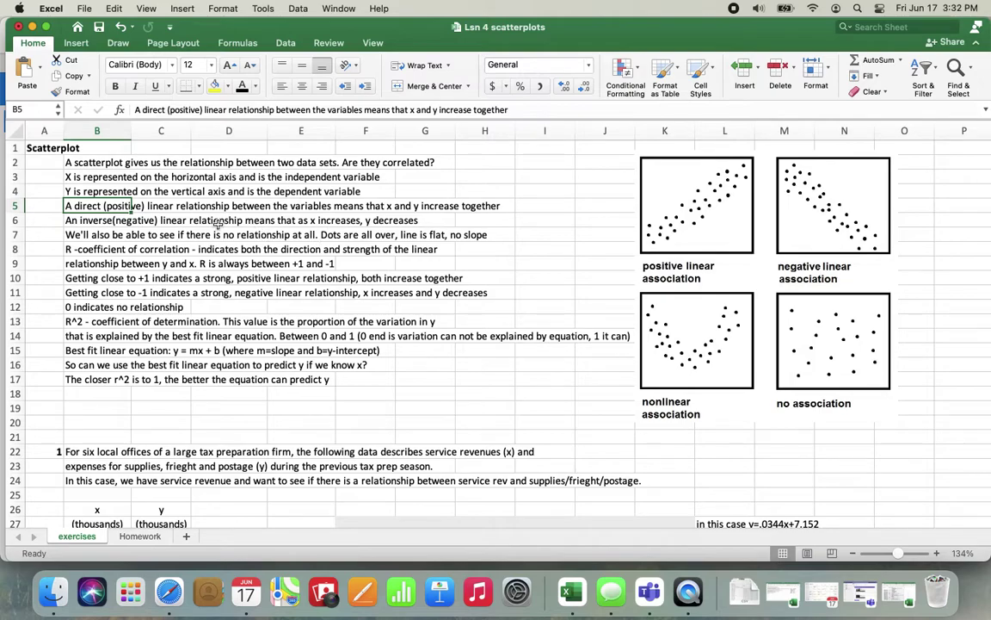
{"action": "left_click", "coordinate": [370, 220]}
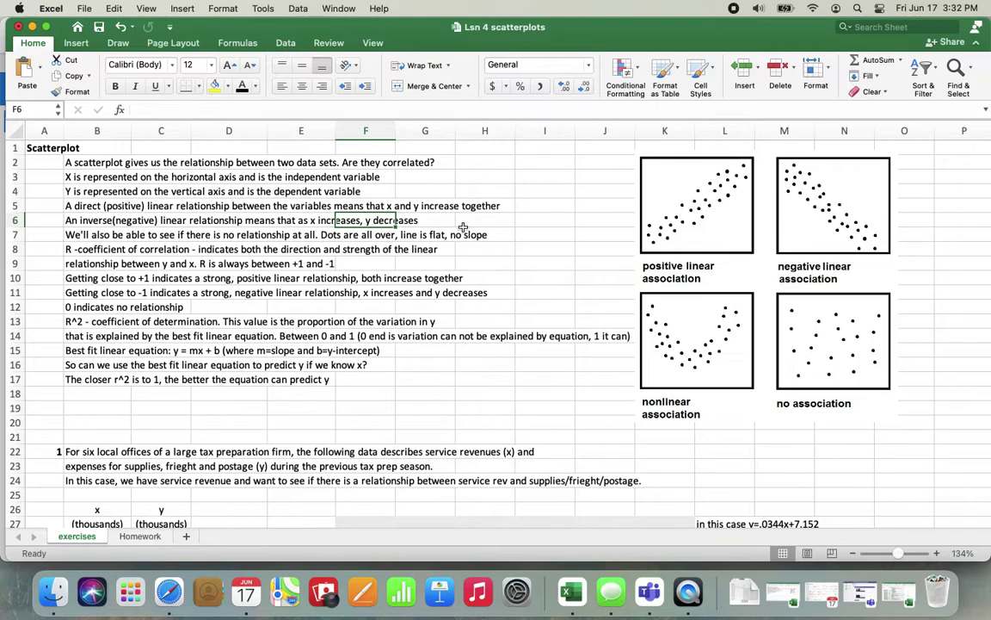
{"action": "left_click", "coordinate": [91, 235]}
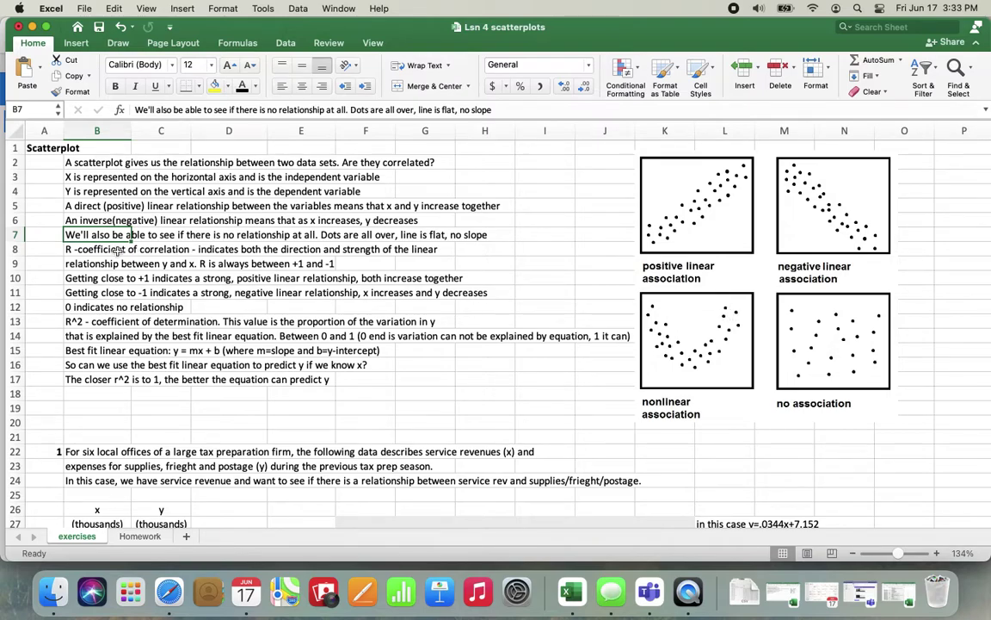
{"action": "left_click", "coordinate": [80, 252]}
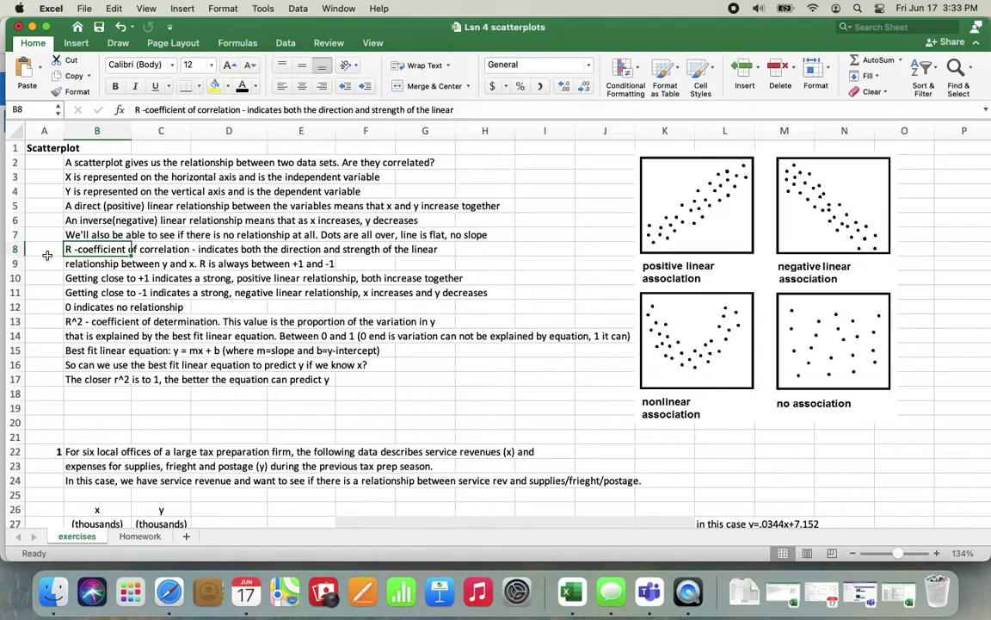
{"action": "left_click", "coordinate": [47, 254]}
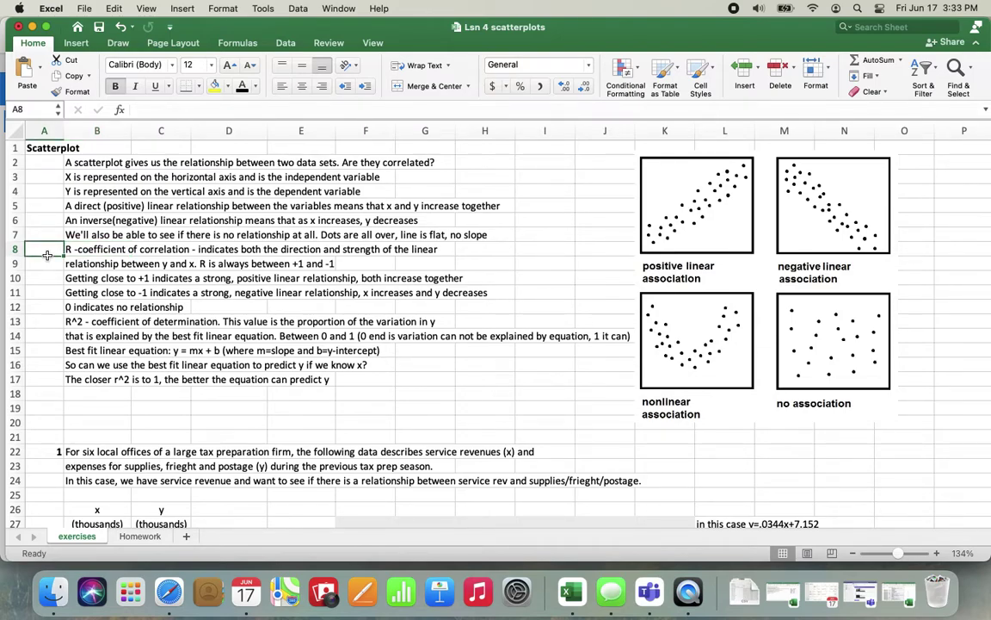
{"action": "key", "text": "Right"}
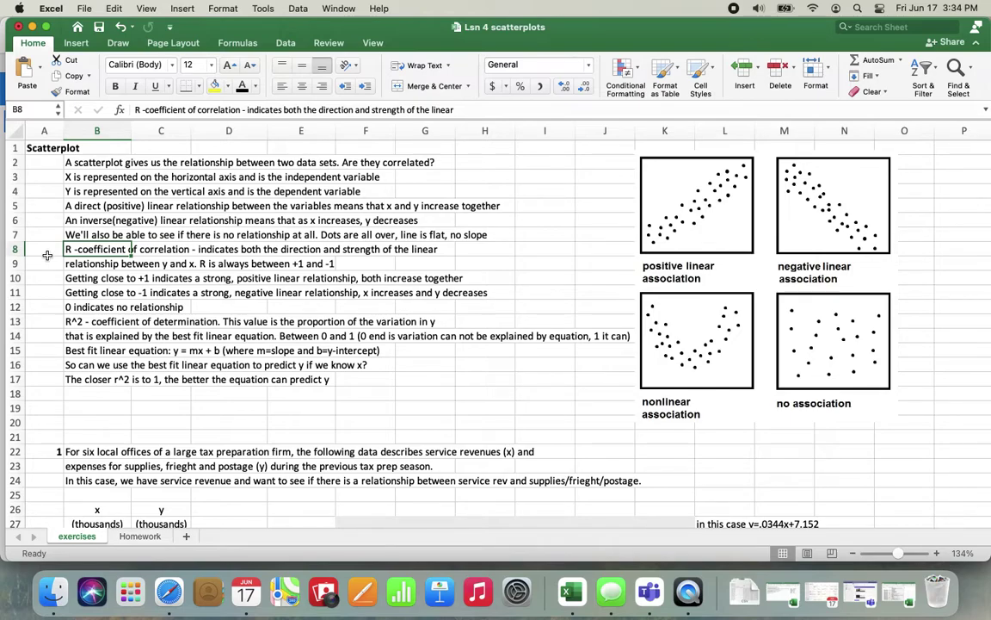
{"action": "key", "text": "Down"}
{"action": "key", "text": "Down"}
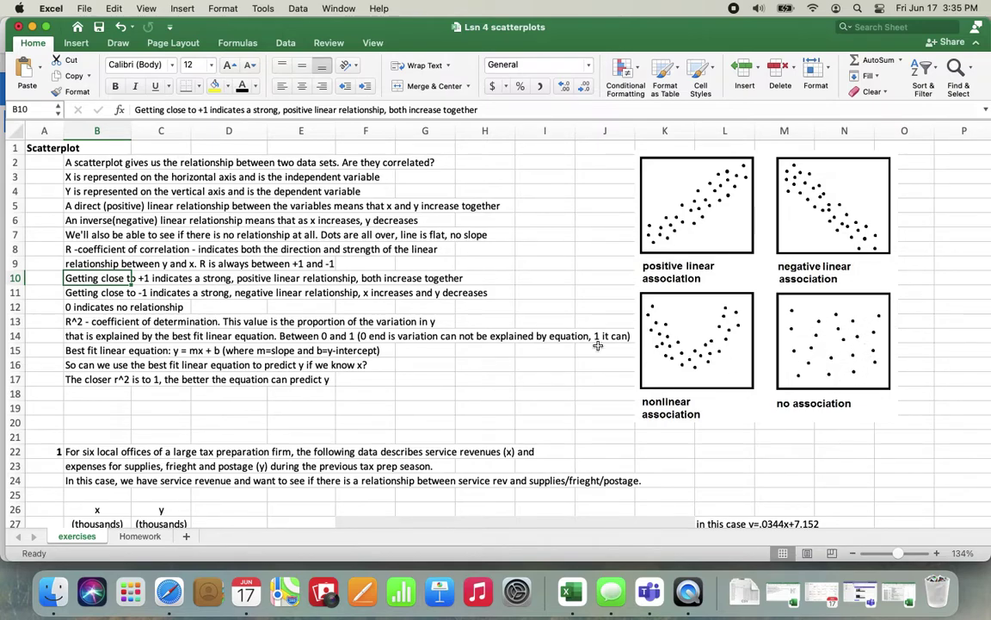
Review the notes on the coefficient of determination R^2 and on predicting y with the best fit linear equation
{"action": "left_click", "coordinate": [93, 323]}
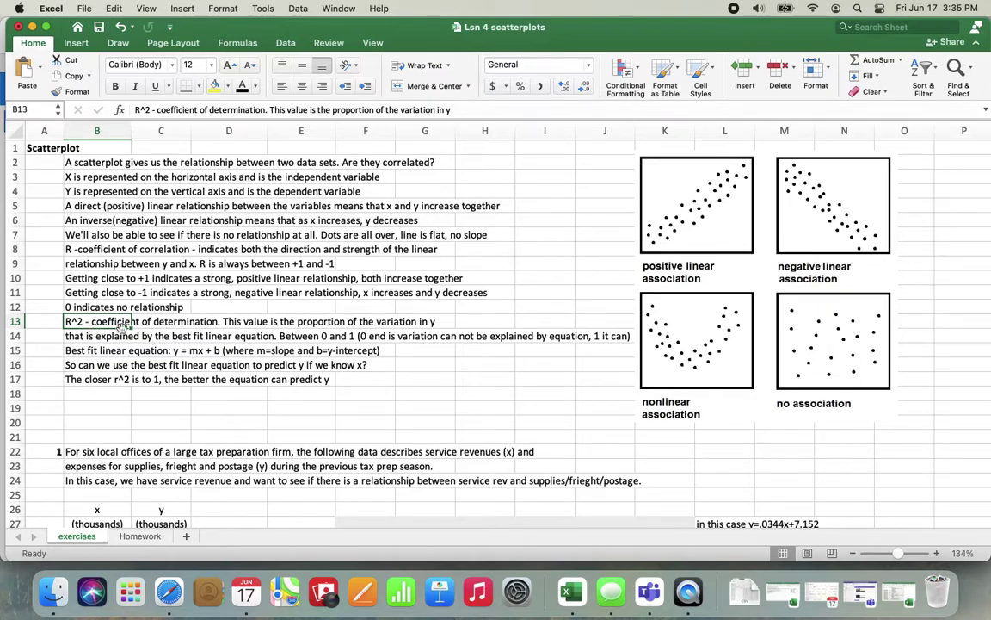
{"action": "left_click", "coordinate": [155, 324]}
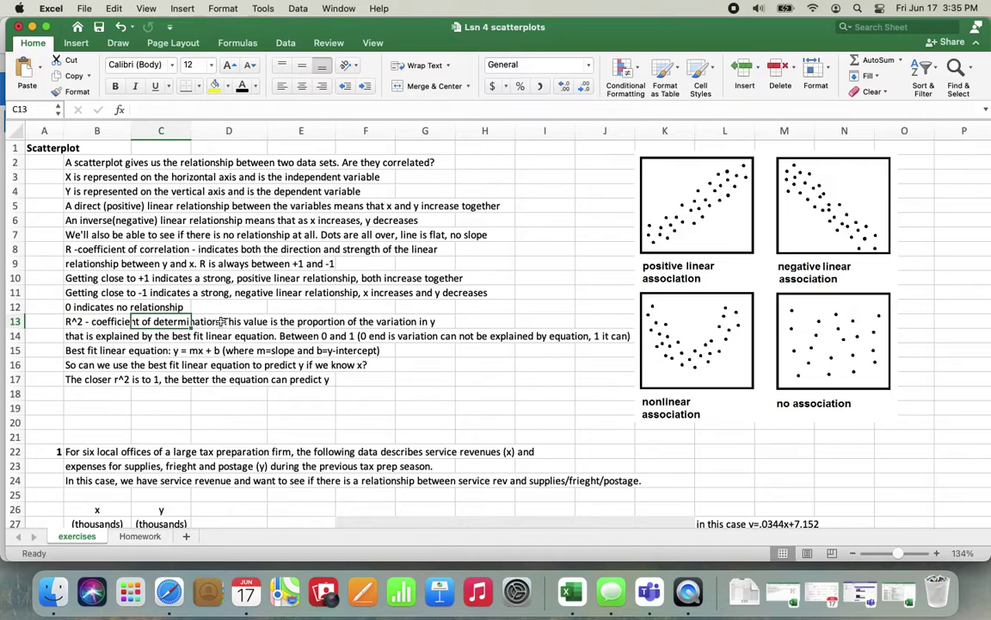
{"action": "left_click", "coordinate": [219, 322]}
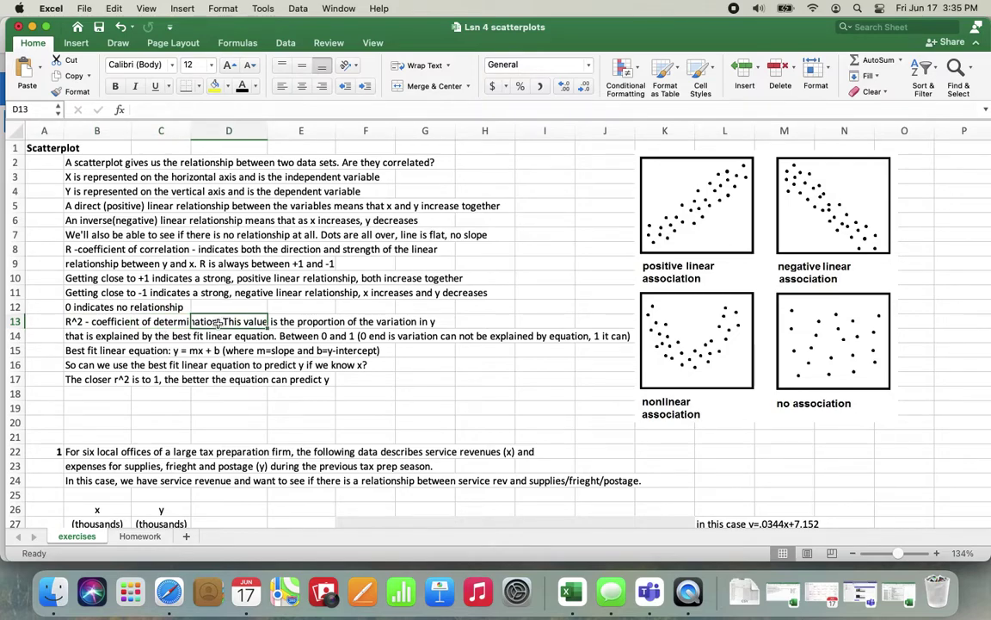
{"action": "left_click", "coordinate": [324, 307]}
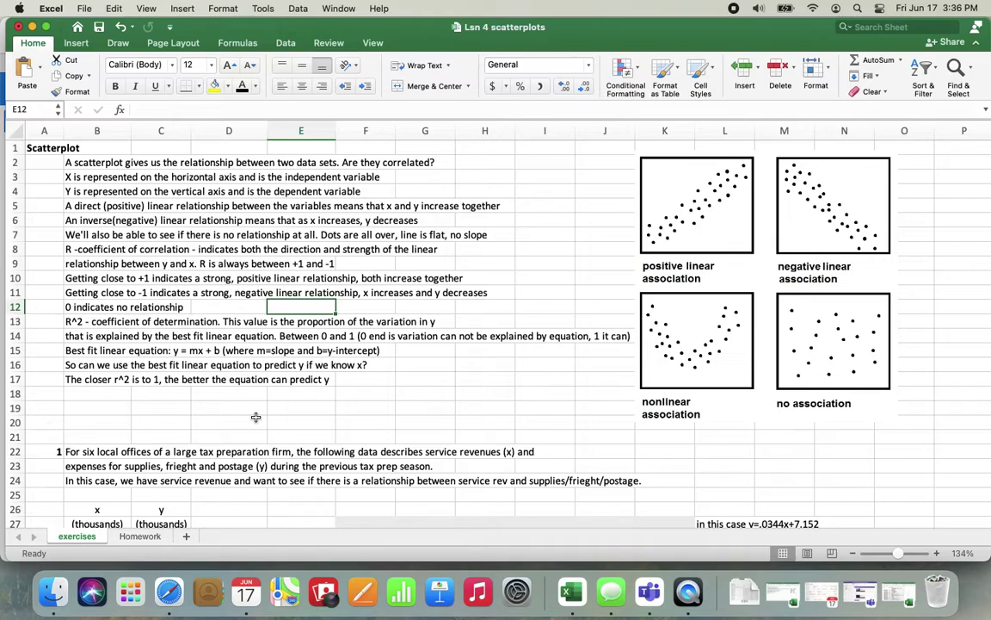
{"action": "left_click", "coordinate": [127, 353]}
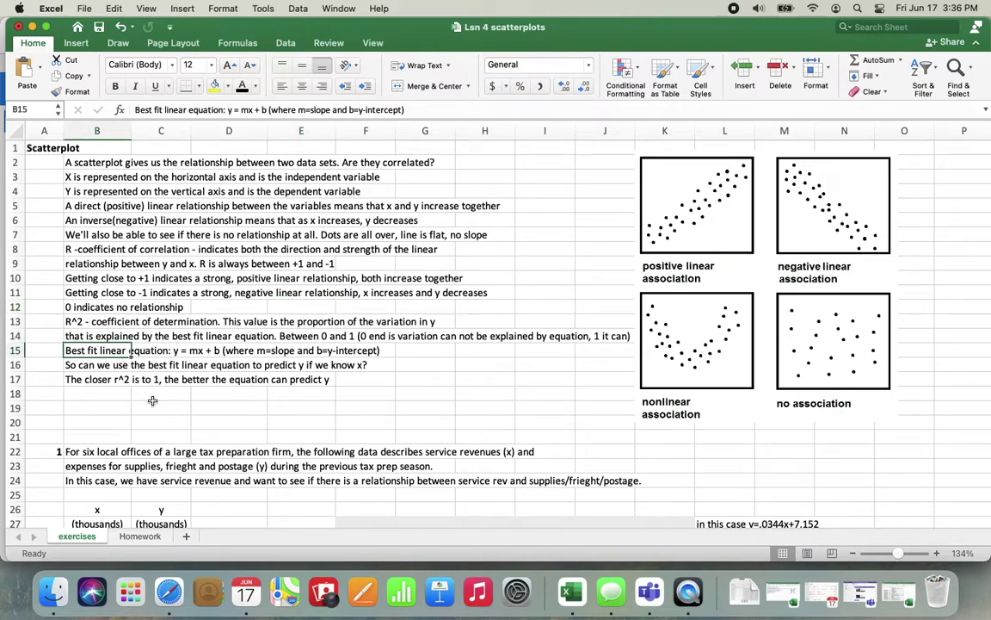
{"action": "left_click", "coordinate": [165, 352]}
{"action": "left_click", "coordinate": [216, 353]}
{"action": "left_click", "coordinate": [307, 352]}
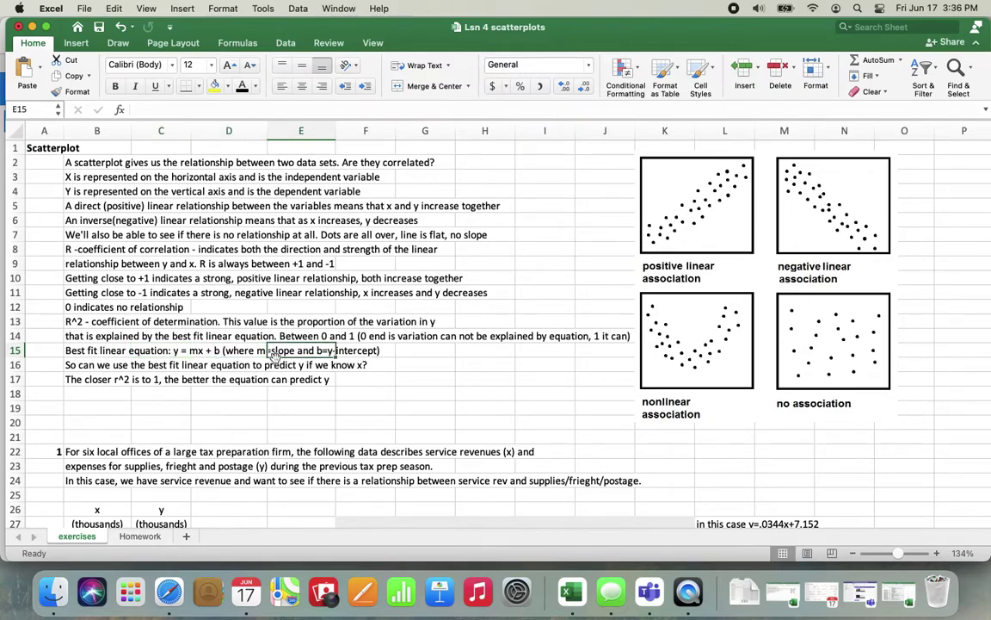
{"action": "left_click", "coordinate": [366, 351]}
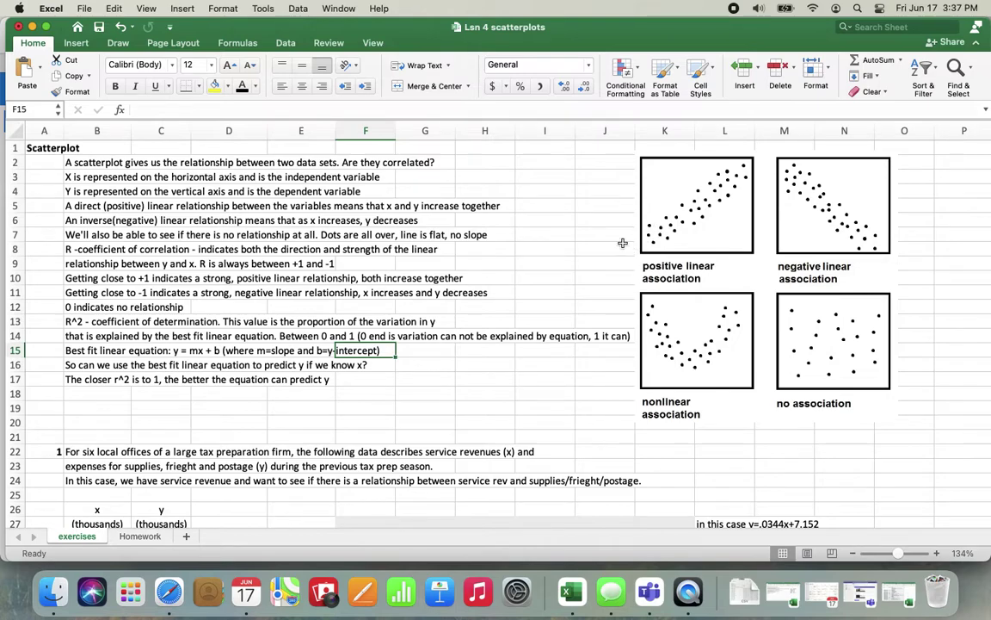
{"action": "left_click", "coordinate": [109, 368]}
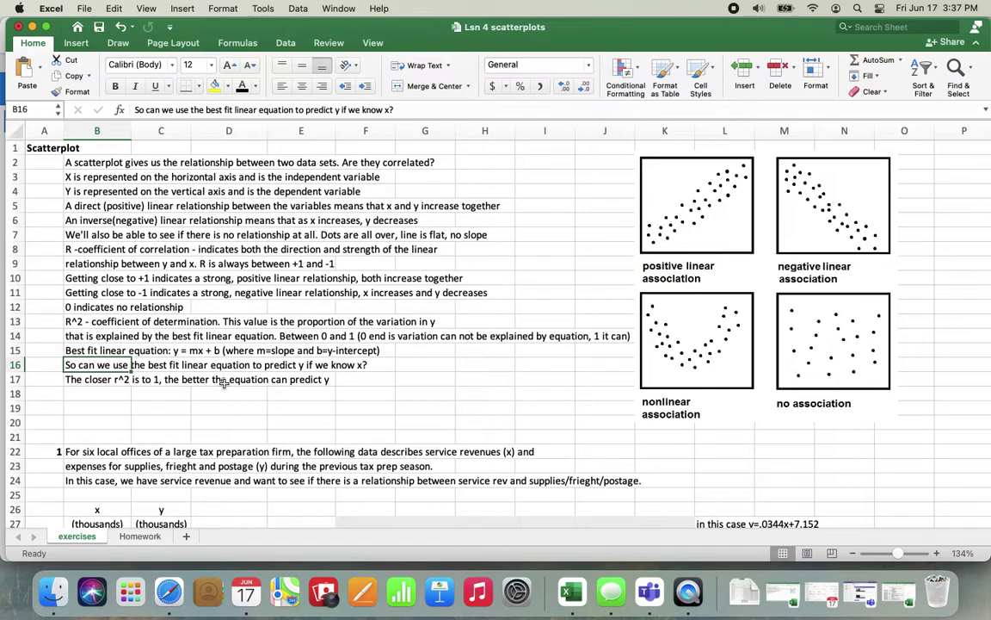
Examine exercise 1's paired service revenue and supplies/freight/postage data, along with the shaded chart area and answer cell
{"action": "scroll", "coordinate": [426, 399], "scroll_direction": "down", "scroll_amount": 8}
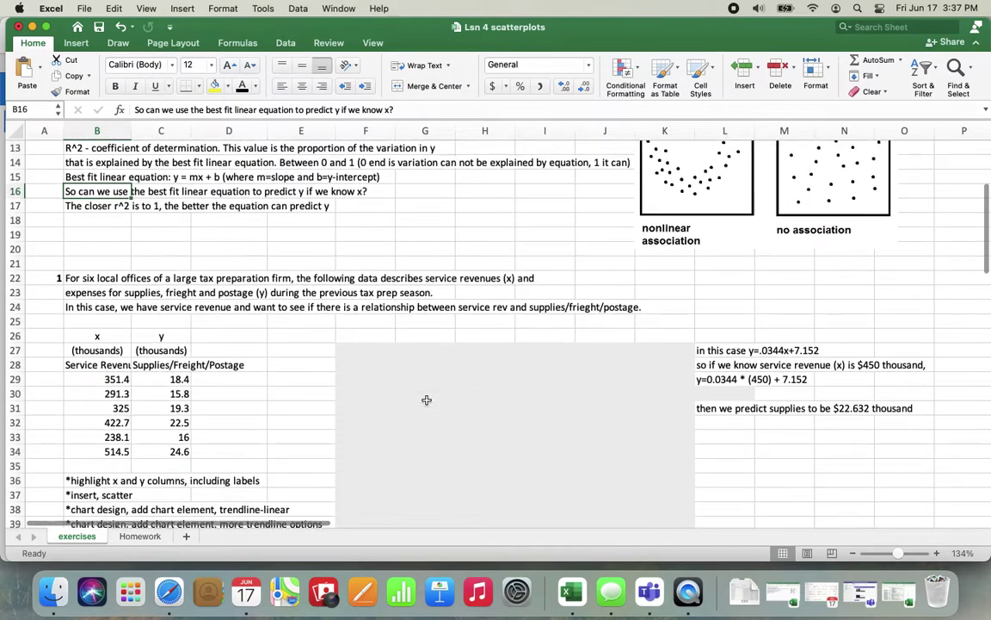
{"action": "scroll", "coordinate": [426, 399], "scroll_direction": "down", "scroll_amount": 3}
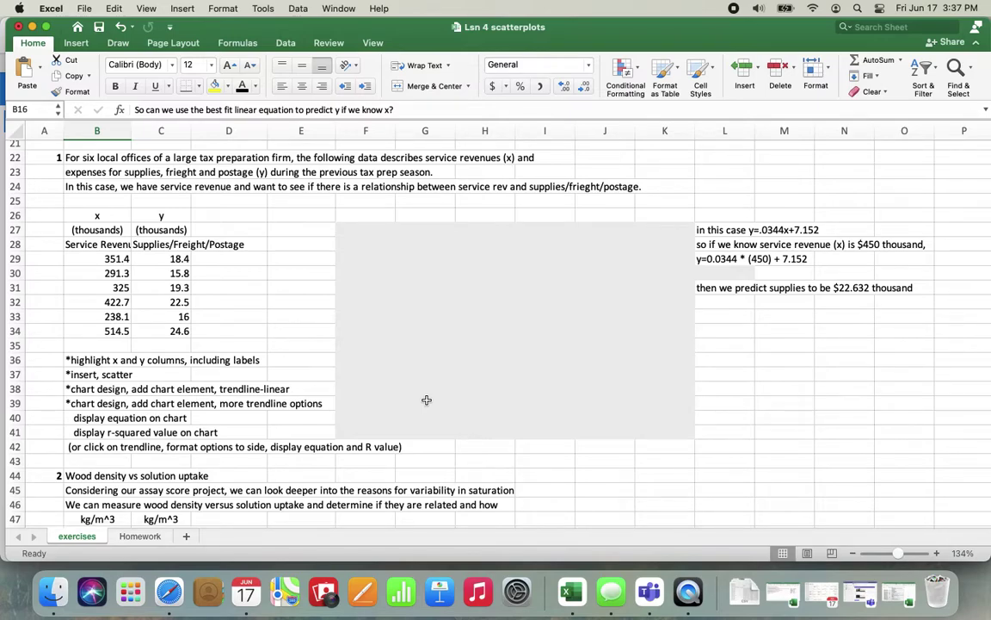
{"action": "left_click", "coordinate": [720, 274]}
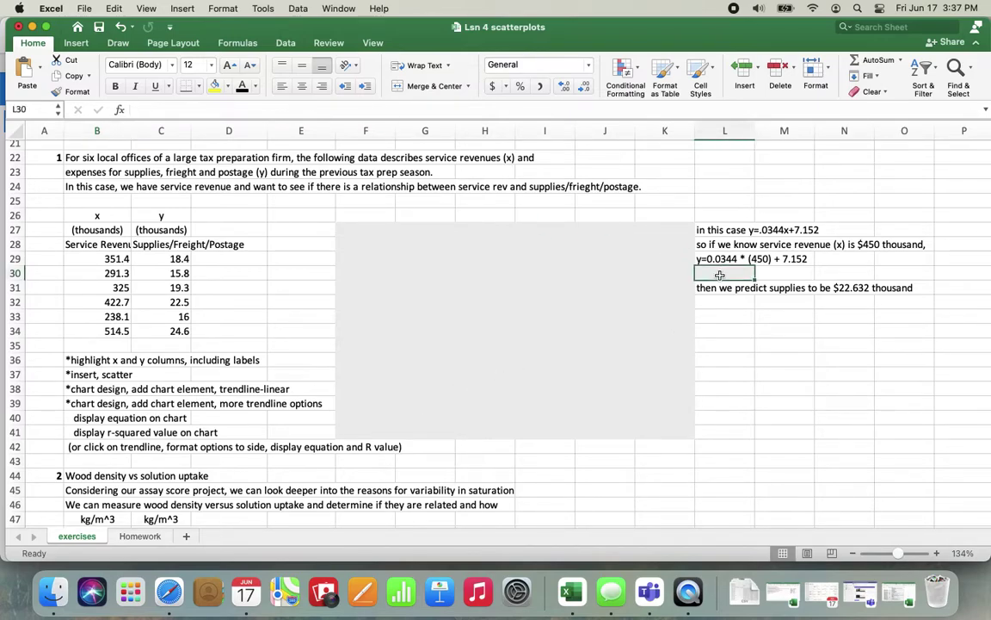
{"action": "left_click", "coordinate": [355, 228]}
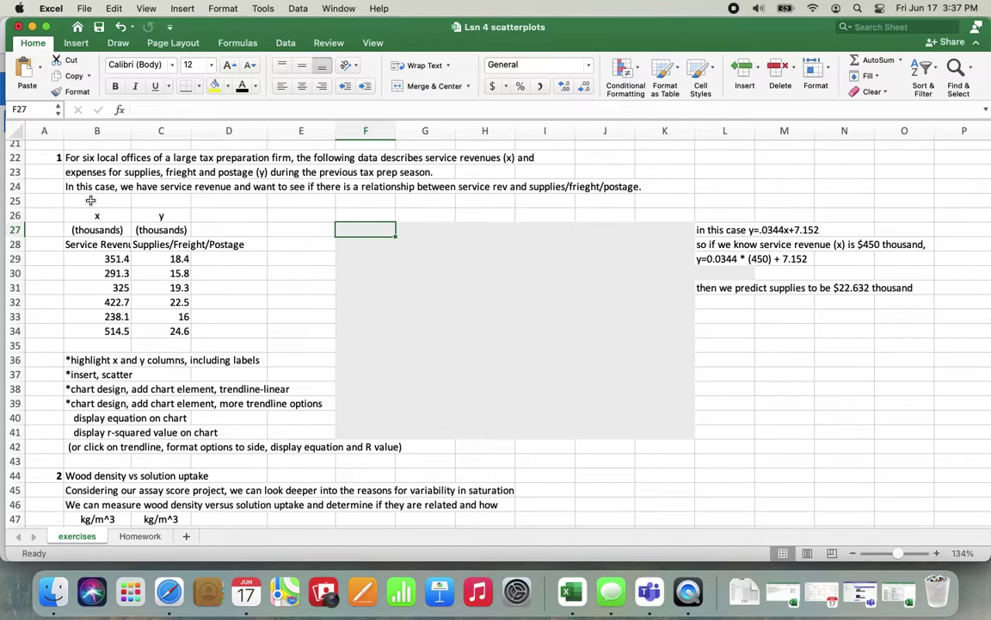
{"action": "left_click", "coordinate": [97, 244]}
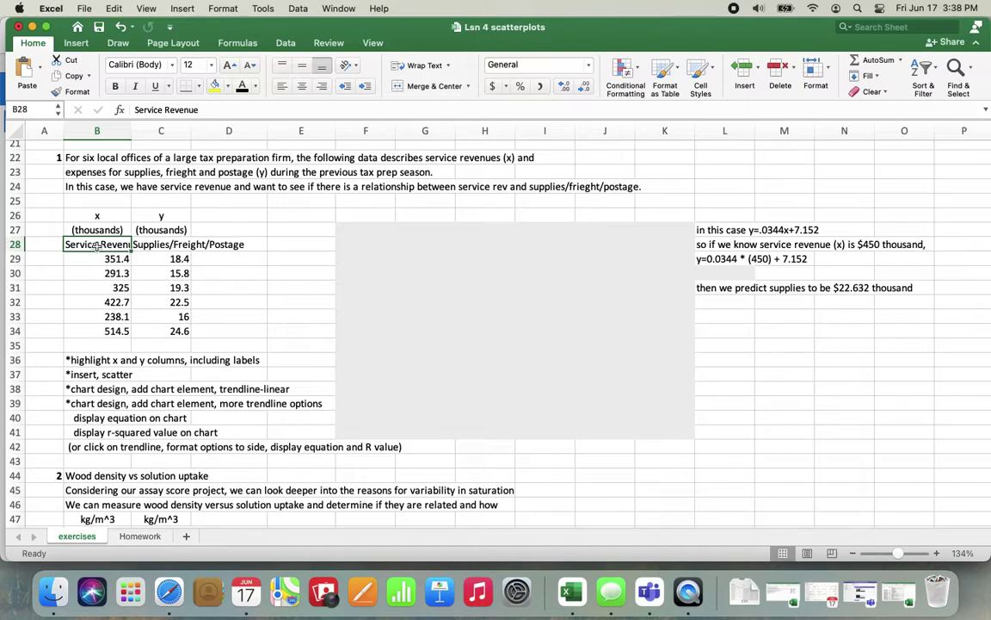
{"action": "left_click", "coordinate": [90, 272]}
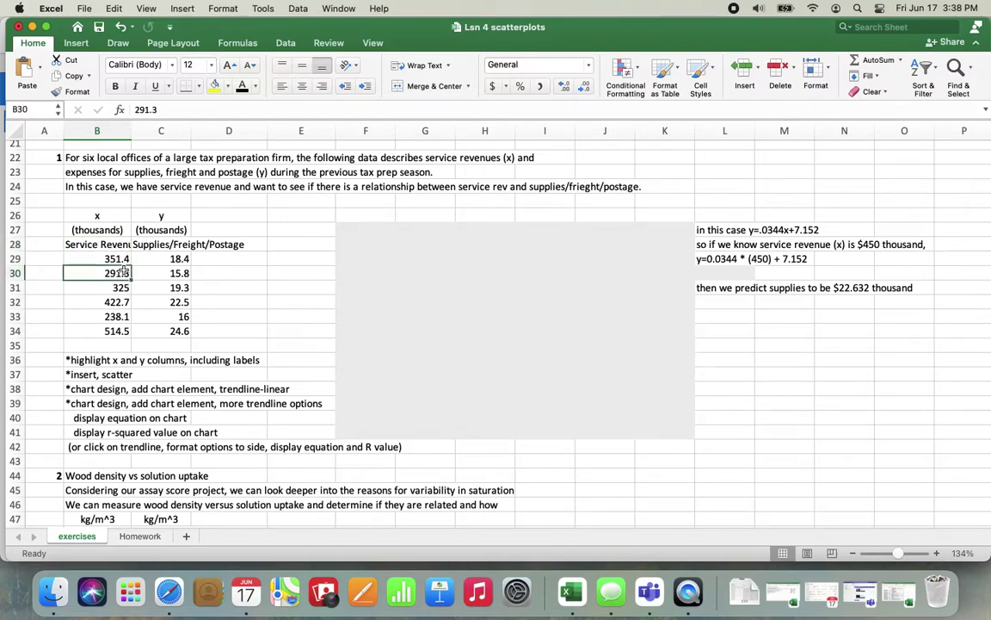
{"action": "left_click", "coordinate": [162, 272]}
{"action": "left_click", "coordinate": [119, 258]}
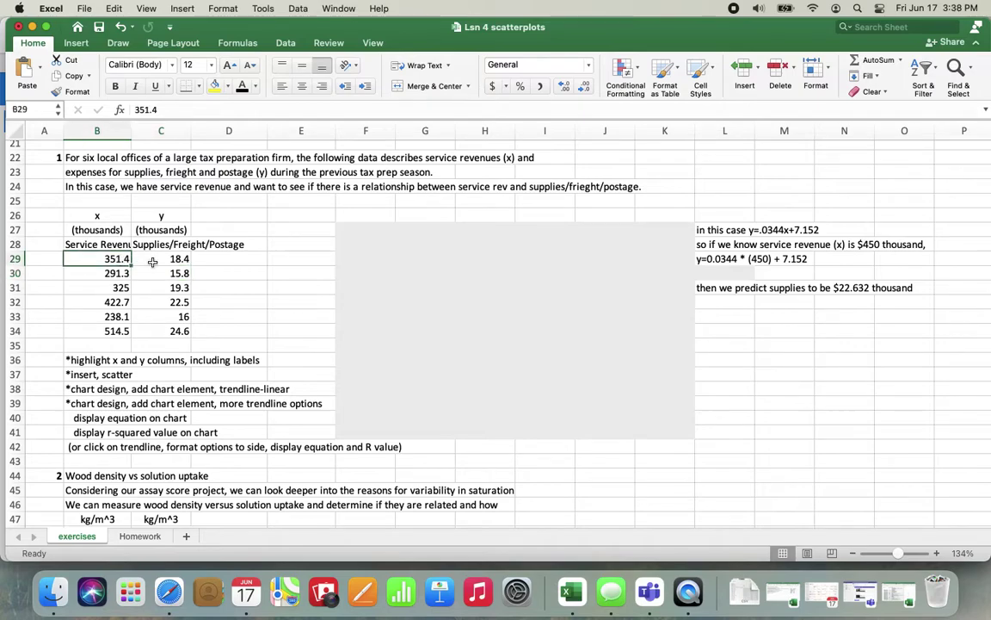
{"action": "left_click", "coordinate": [177, 258]}
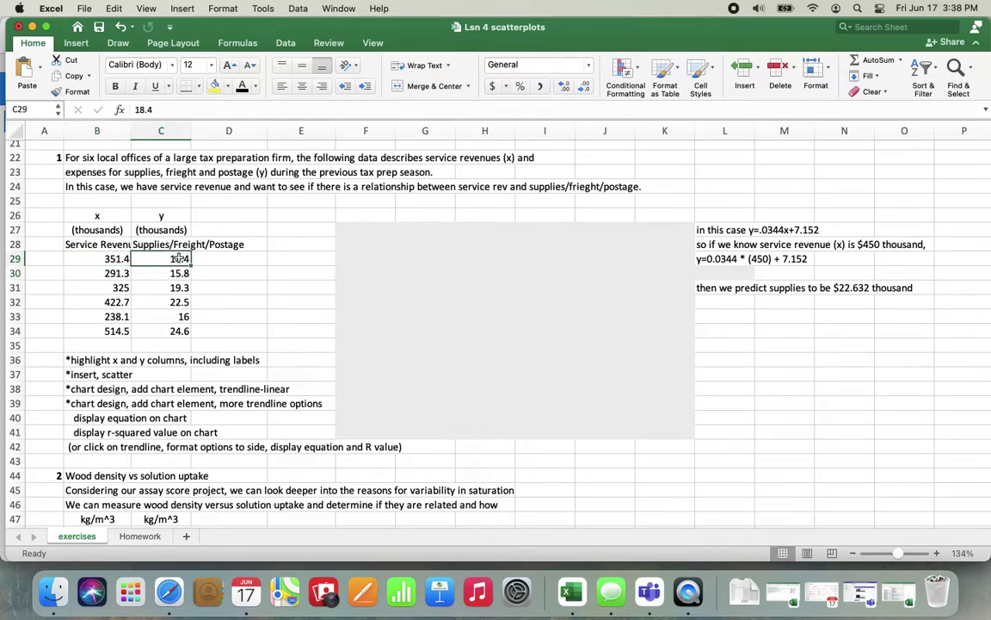
{"action": "left_click", "coordinate": [111, 259]}
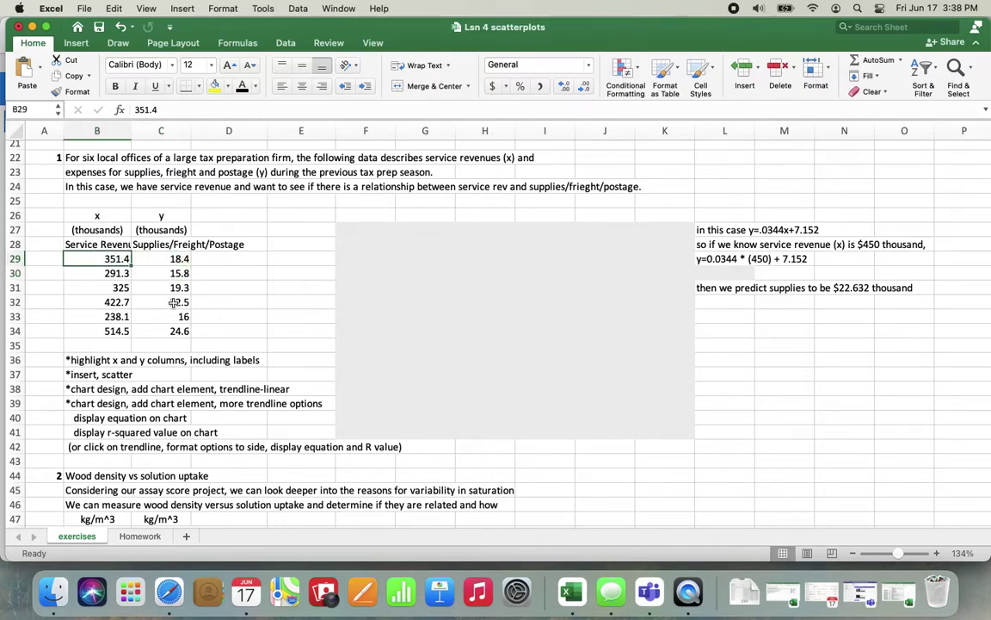
{"action": "left_click_drag", "start_coordinate": [111, 258], "coordinate": [112, 330]}
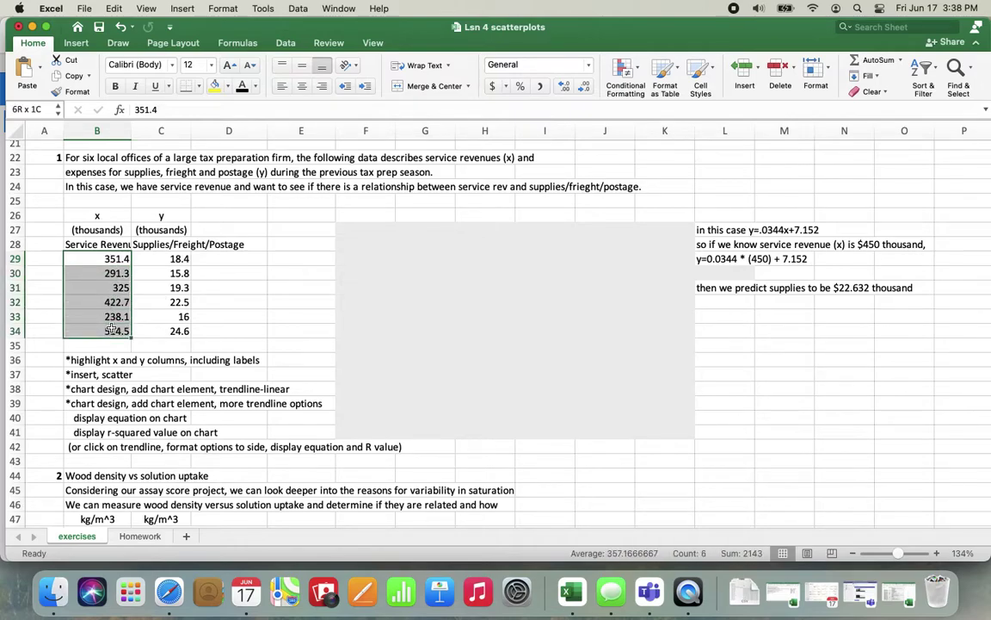
{"action": "left_click", "coordinate": [113, 260]}
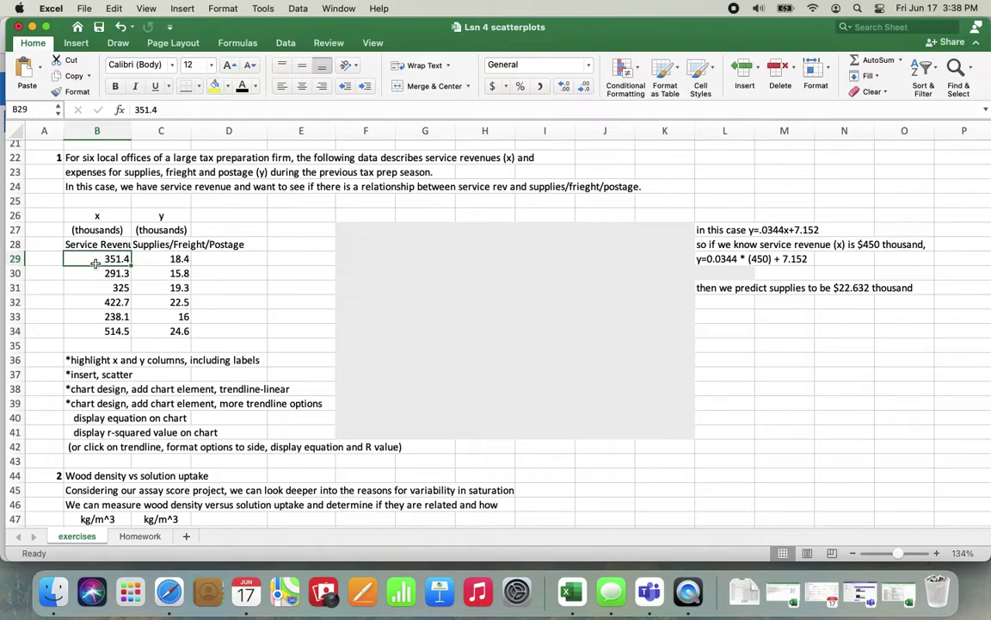
{"action": "left_click", "coordinate": [166, 260]}
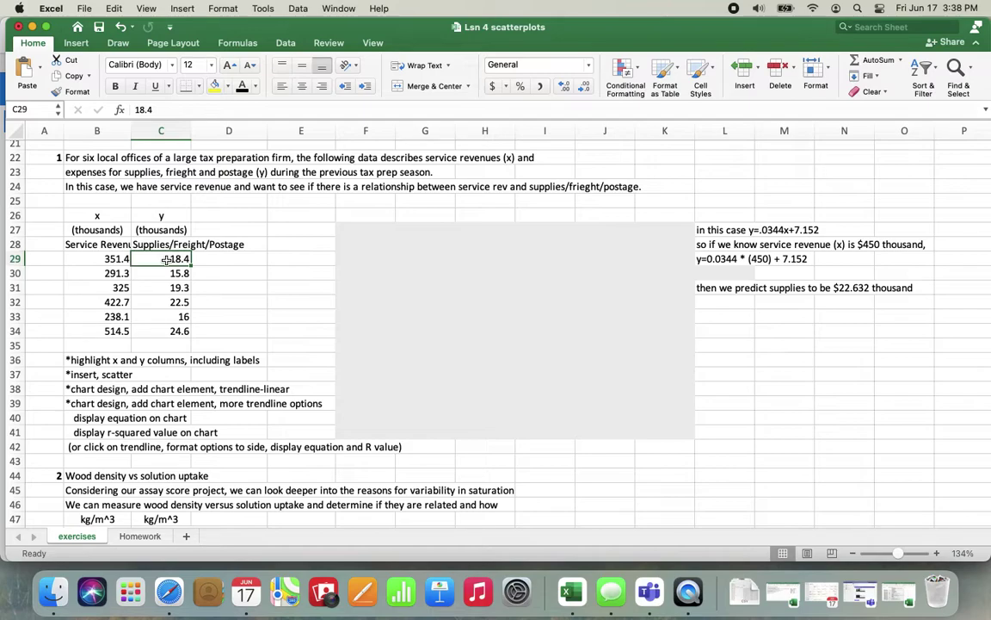
{"action": "left_click", "coordinate": [91, 260]}
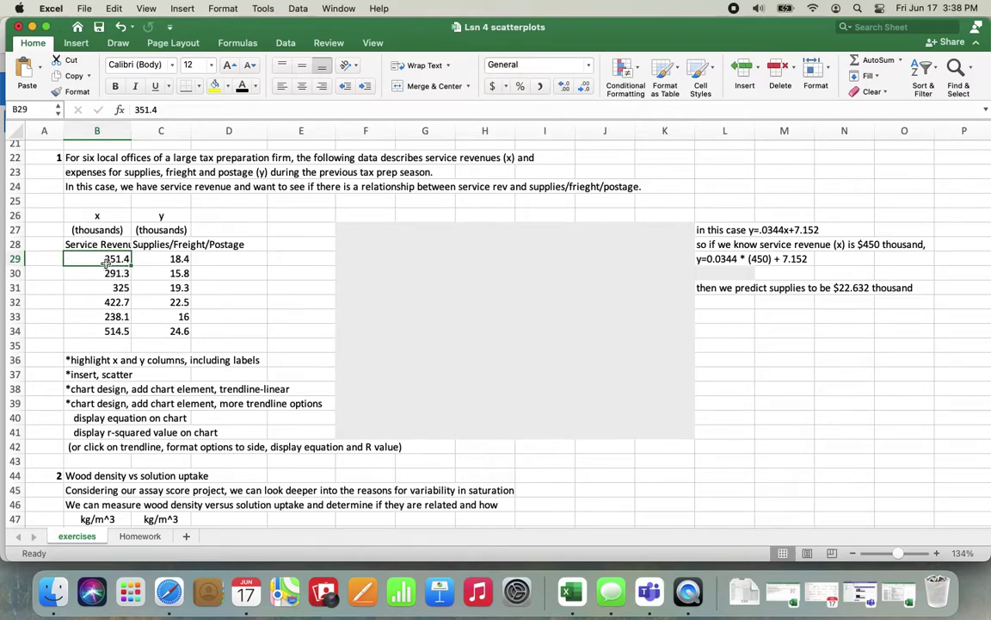
{"action": "left_click", "coordinate": [159, 260]}
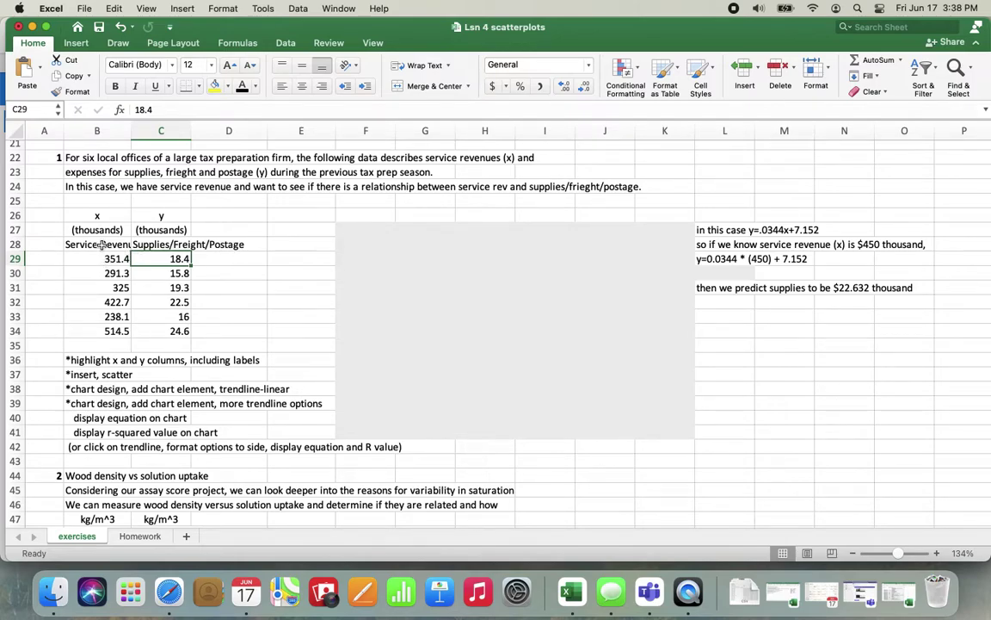
Insert a markers-only scatter chart from the service revenue and supplies/freight/postage columns including labels, and place it within the shaded area
{"action": "left_click_drag", "start_coordinate": [101, 245], "coordinate": [167, 331]}
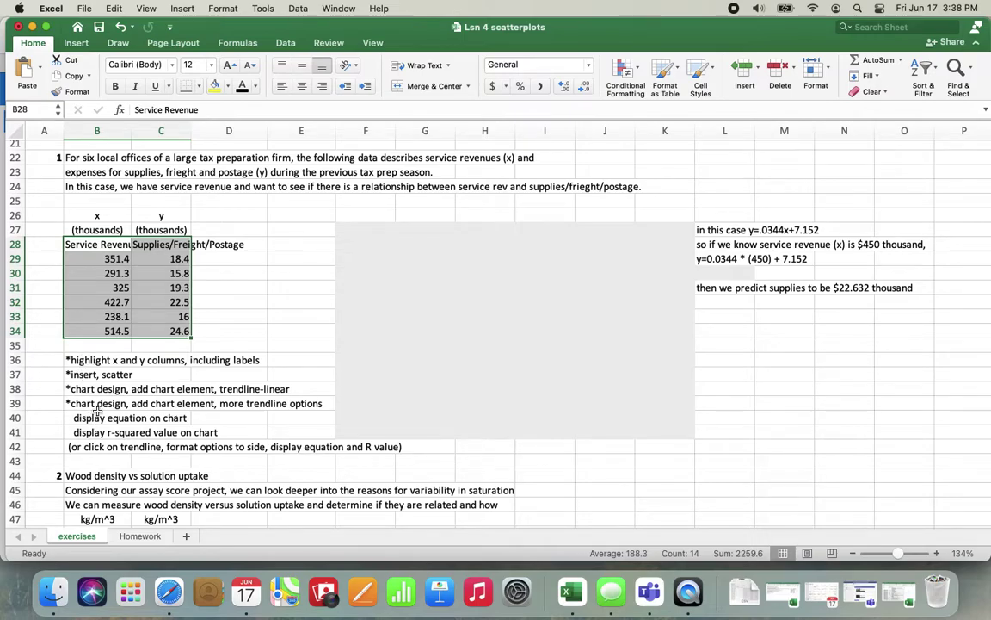
{"action": "left_click", "coordinate": [77, 45]}
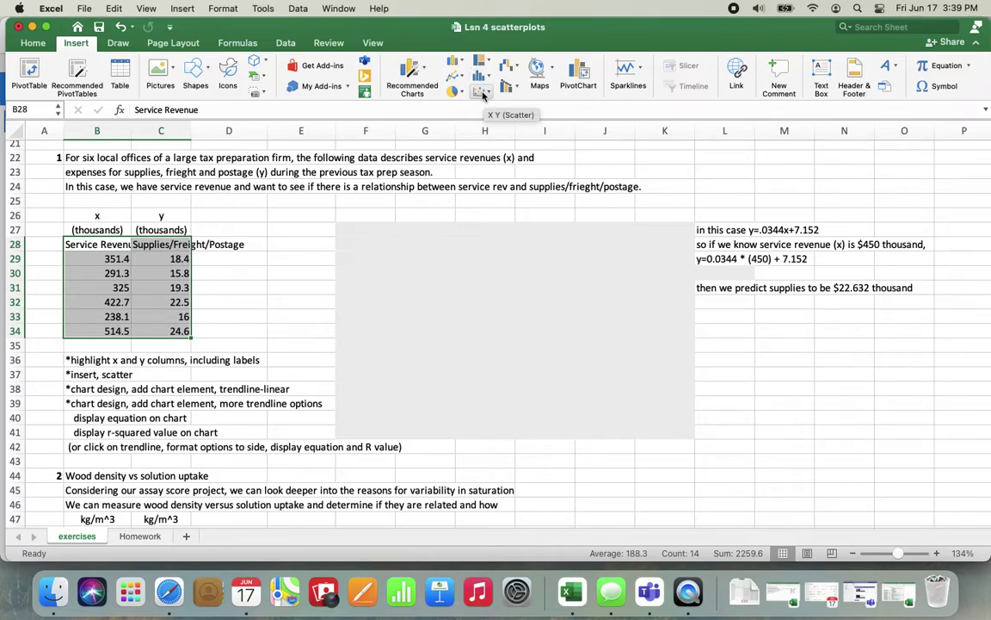
{"action": "left_click", "coordinate": [481, 92]}
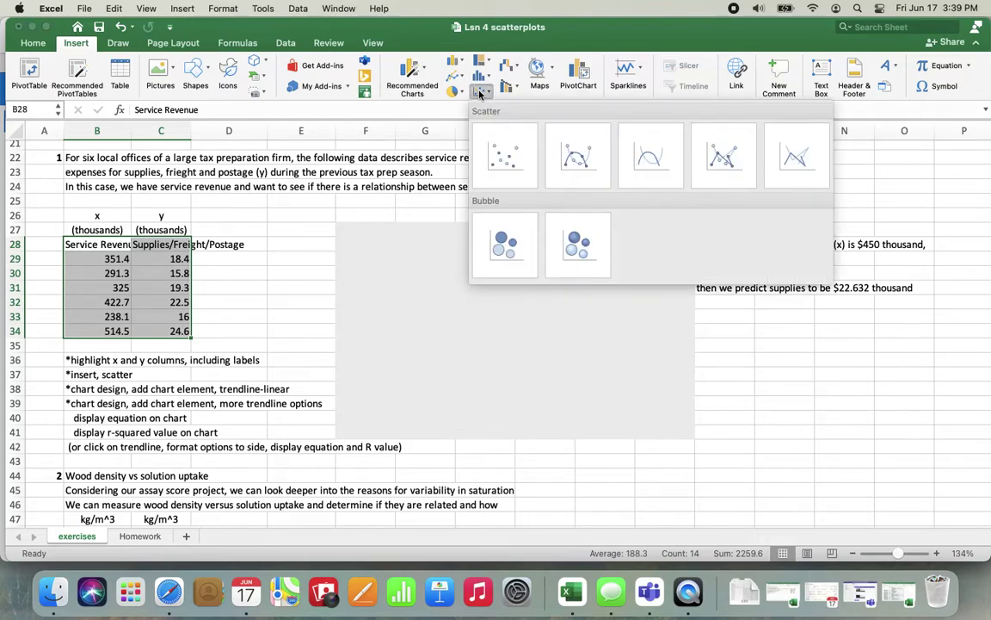
{"action": "left_click", "coordinate": [508, 159]}
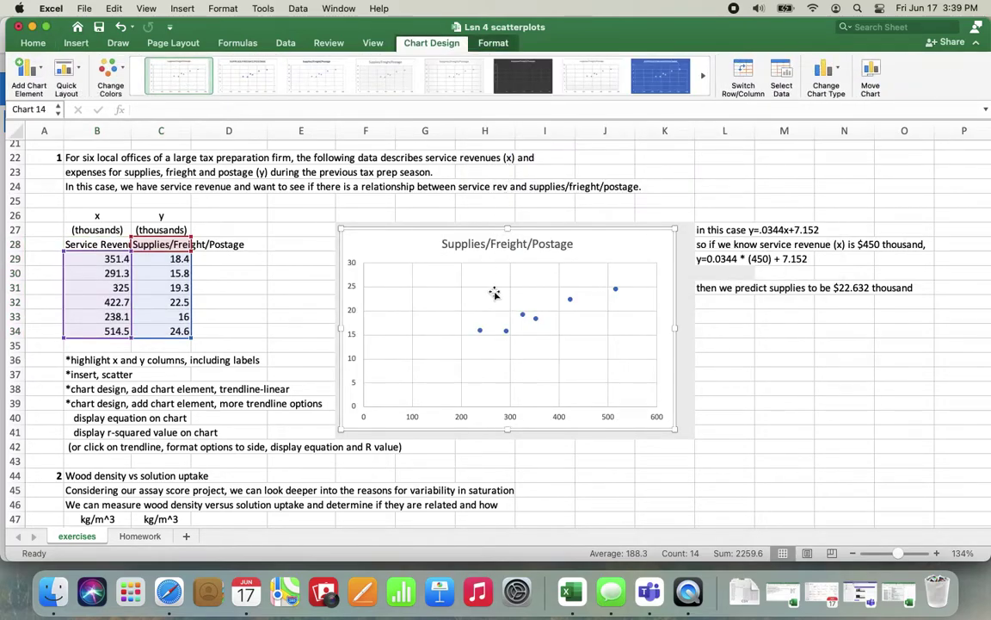
{"action": "left_click_drag", "start_coordinate": [619, 247], "coordinate": [630, 244]}
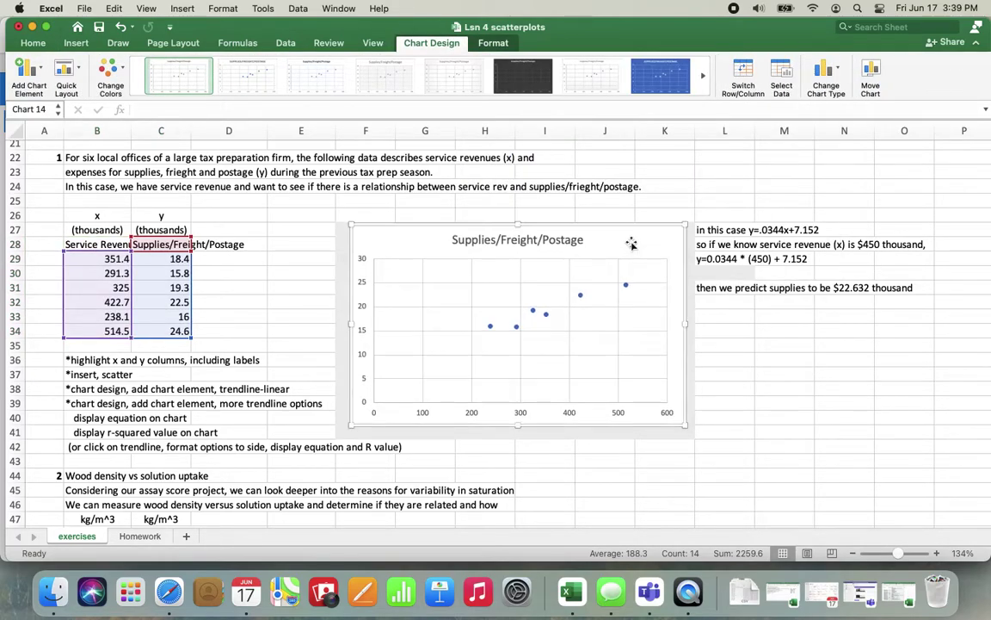
Set the minimum bound of the chart's vertical axis to 10
{"action": "left_click", "coordinate": [365, 333]}
{"action": "double_click", "coordinate": [365, 333]}
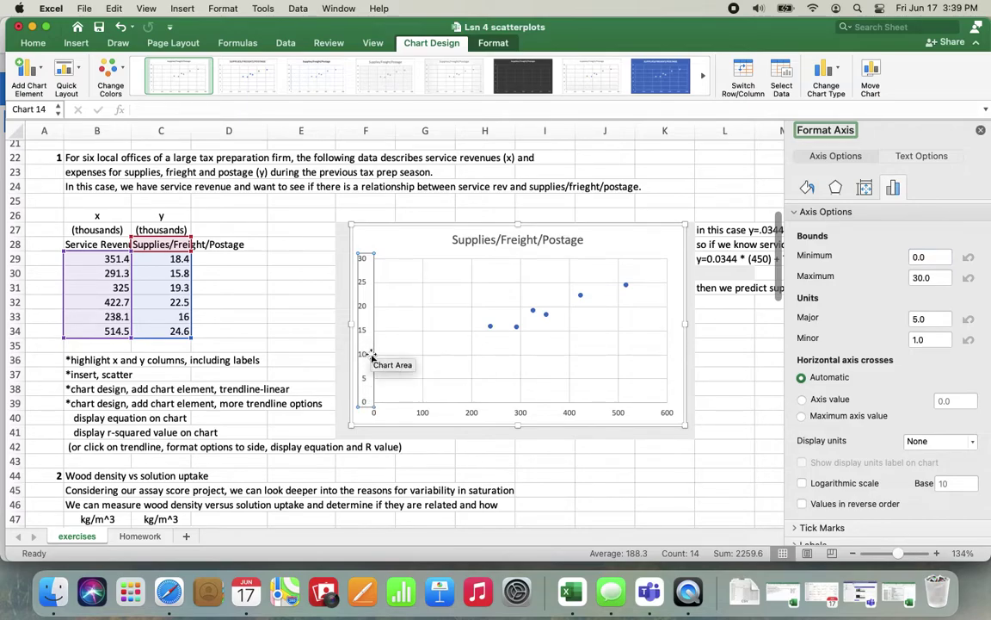
{"action": "left_click", "coordinate": [932, 256]}
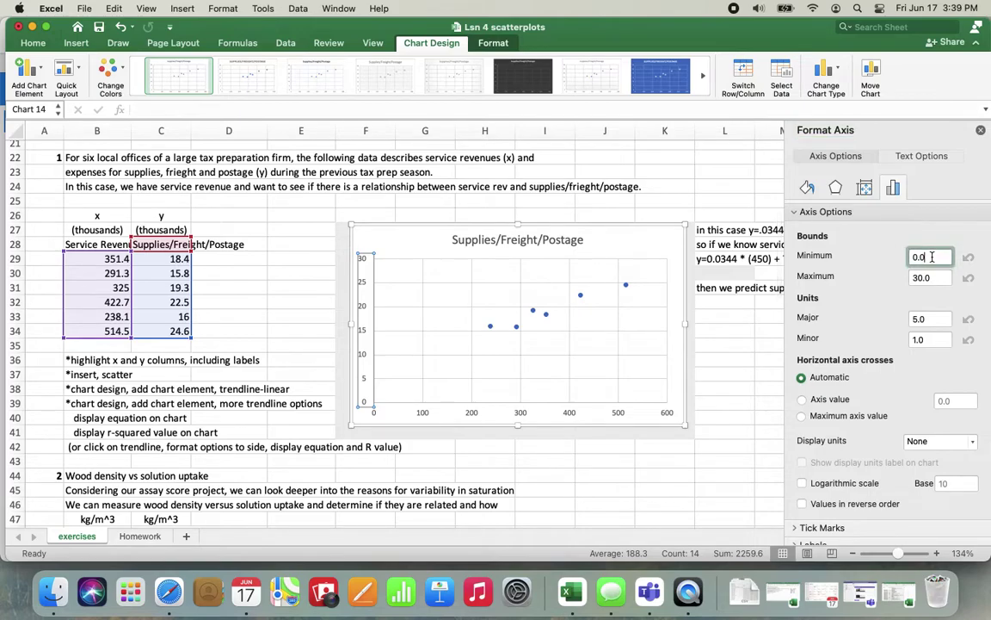
{"action": "key", "text": "BackSpace"}
{"action": "key", "text": "BackSpace"}
{"action": "key", "text": "BackSpace"}
{"action": "type", "text": "10"}
{"action": "key", "text": "Return"}
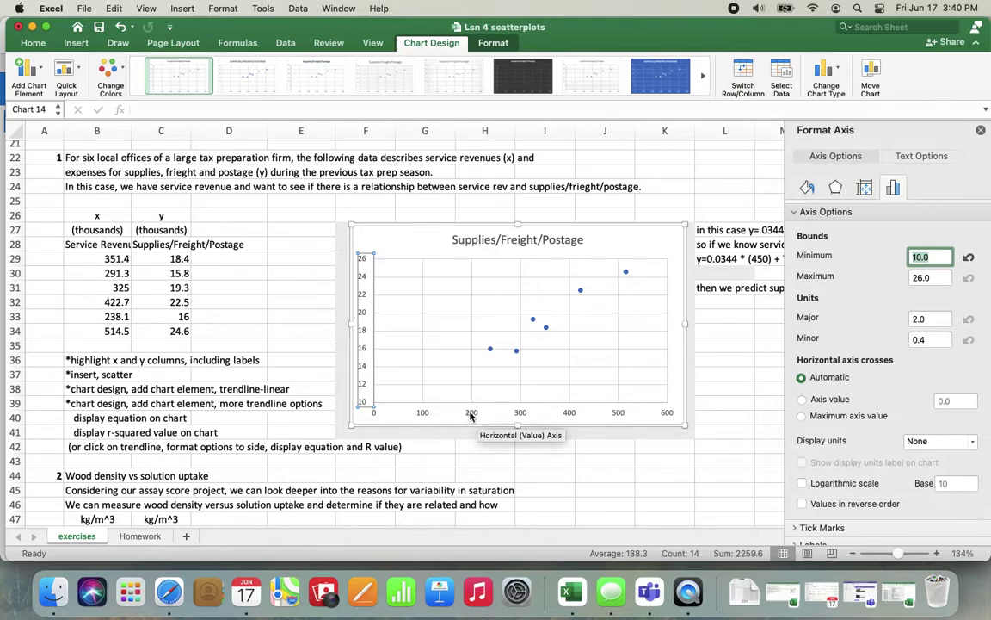
Set the minimum bound of the chart's horizontal axis to 200 and close the axis formatting
{"action": "left_click", "coordinate": [471, 414]}
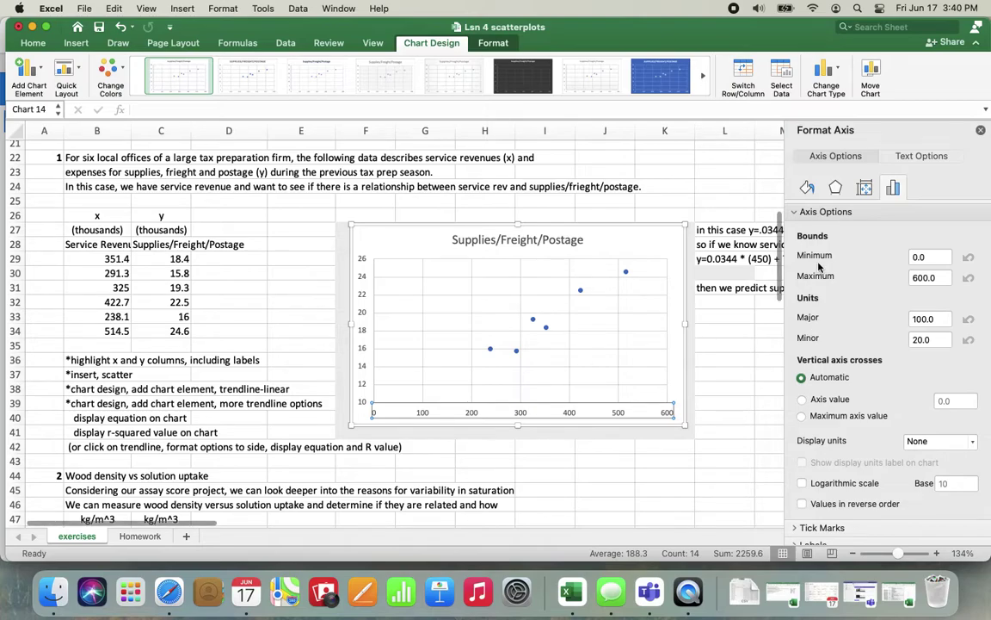
{"action": "left_click", "coordinate": [939, 257]}
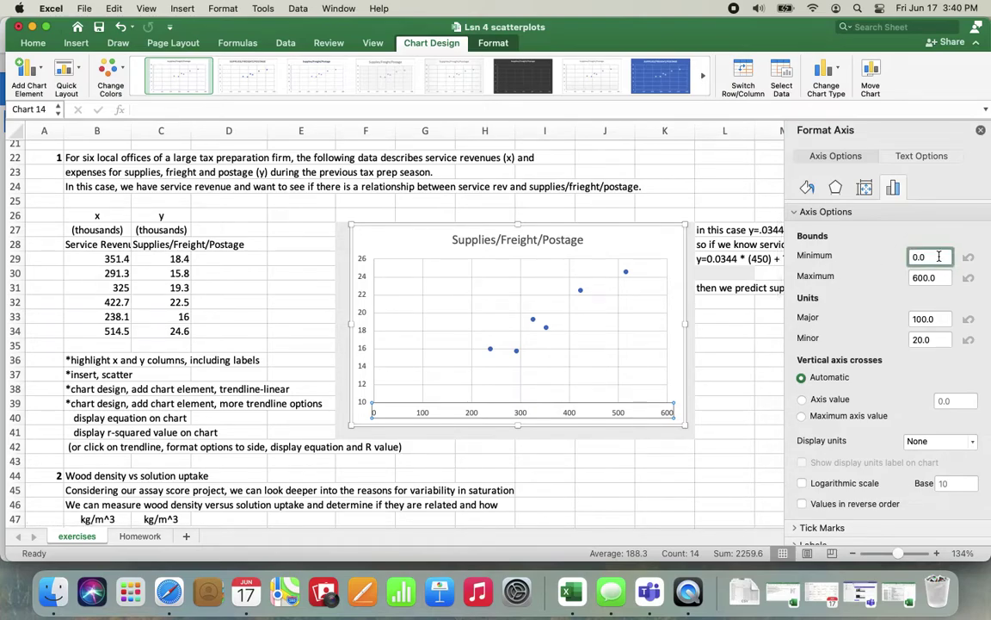
{"action": "key", "text": "BackSpace"}
{"action": "key", "text": "BackSpace"}
{"action": "key", "text": "BackSpace"}
{"action": "type", "text": "200"}
{"action": "key", "text": "Return"}
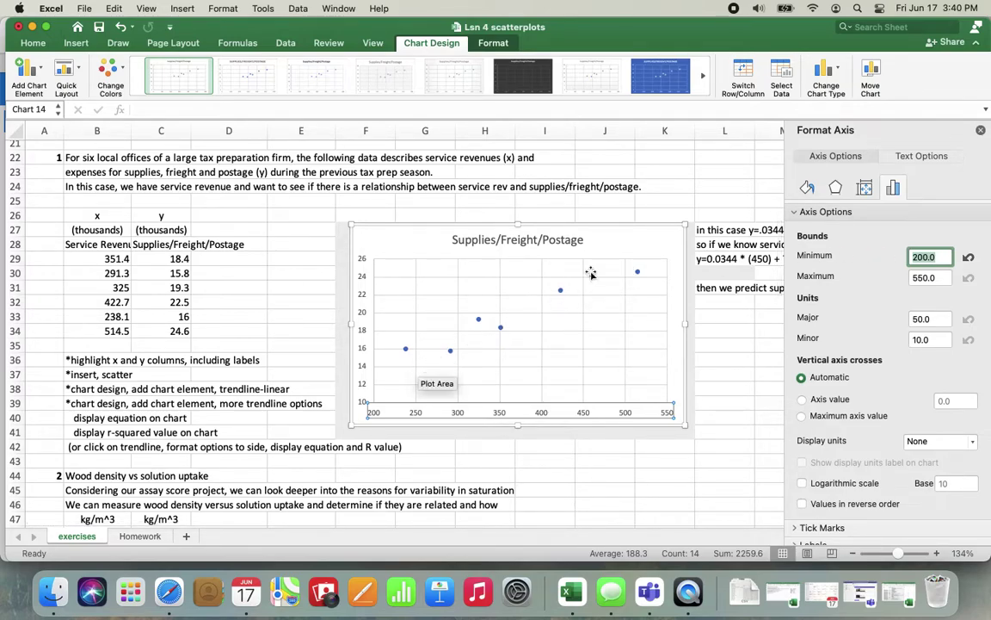
{"action": "left_click", "coordinate": [981, 131]}
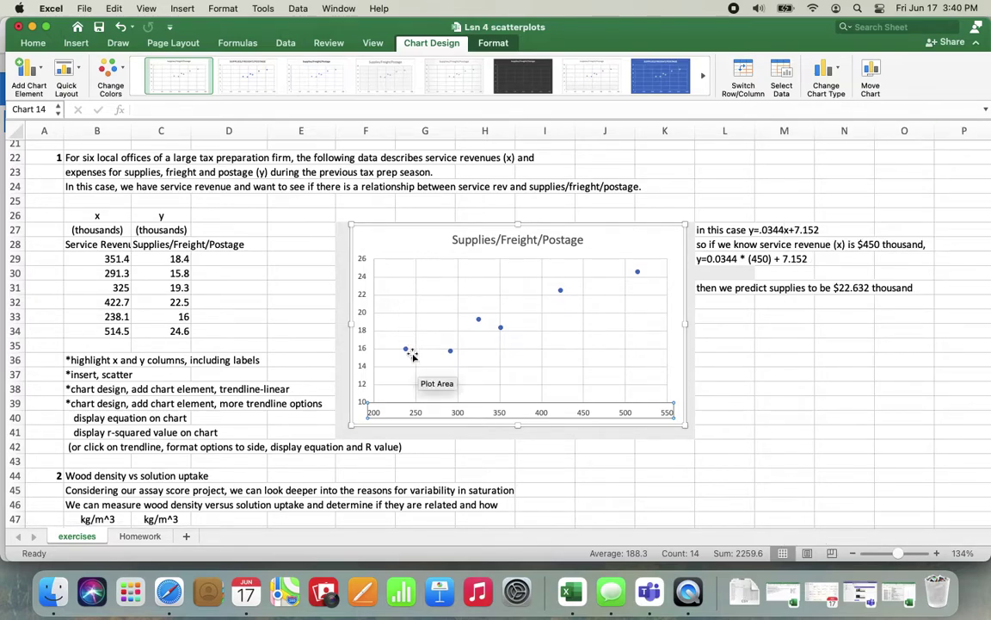
{"action": "left_click", "coordinate": [423, 451]}
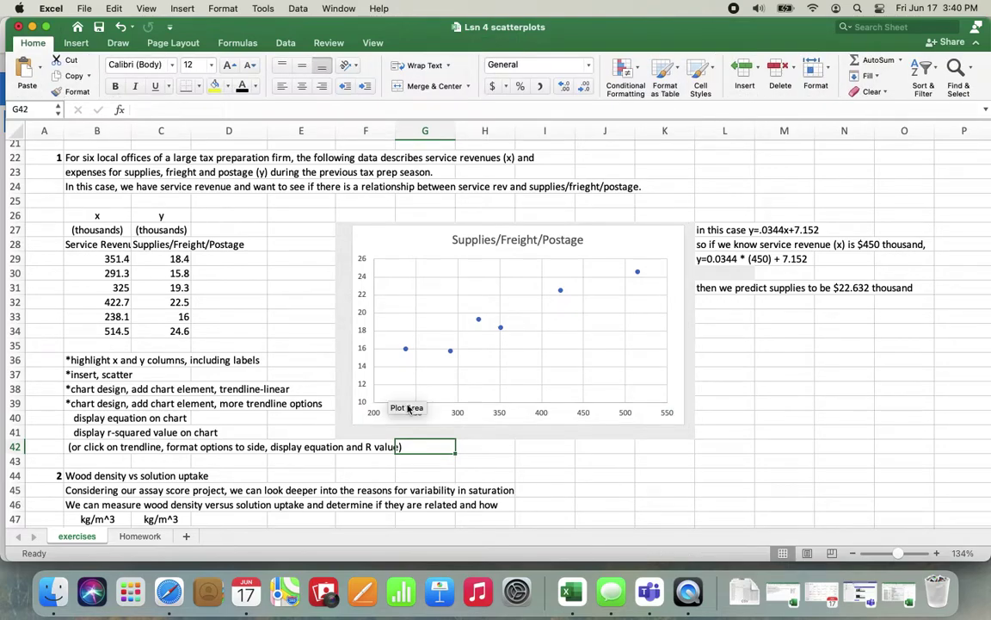
Compare the chart's leftmost data point with its matching x and y pair in row 33 of the data
{"action": "mouse_move", "coordinate": [405, 350]}
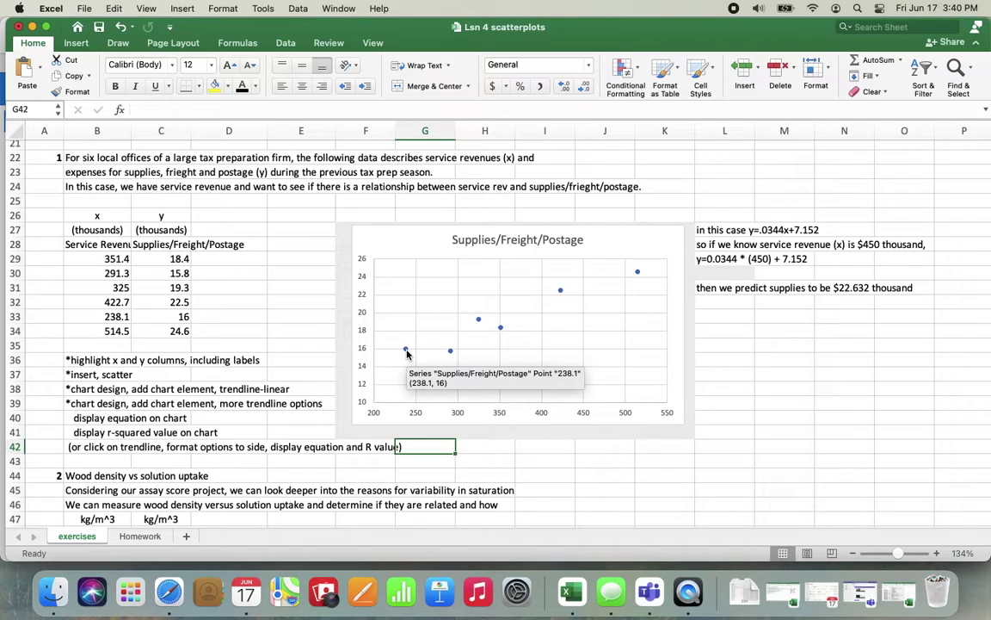
{"action": "left_click", "coordinate": [118, 318]}
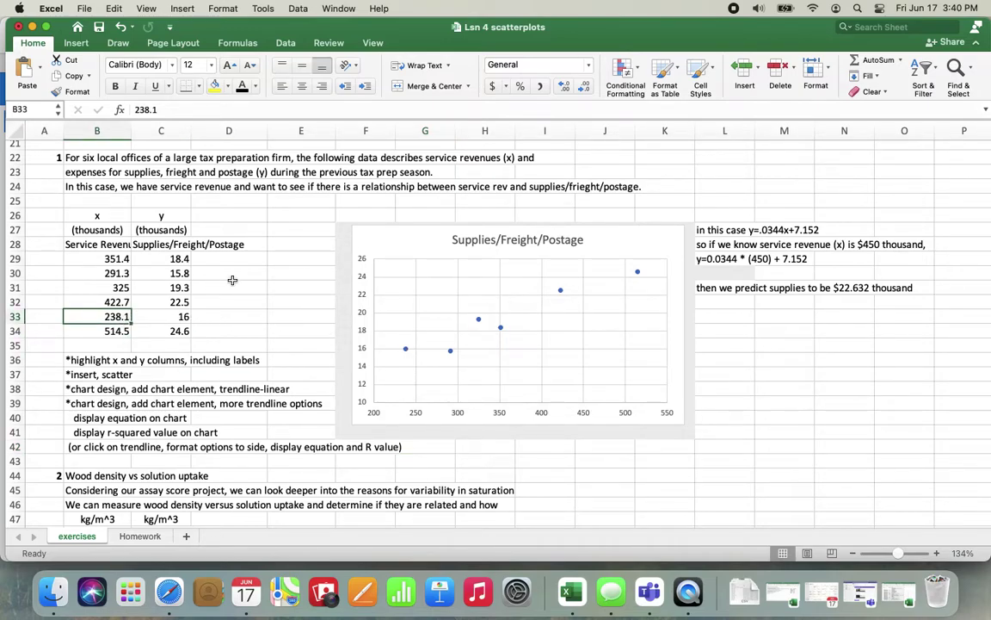
{"action": "key", "text": "shift+Right"}
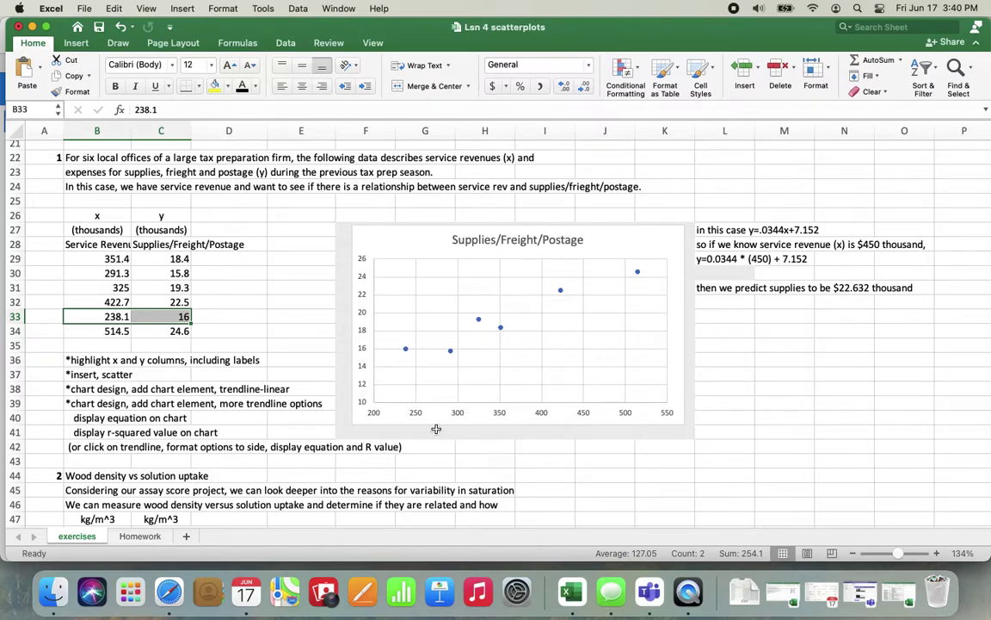
{"action": "left_click", "coordinate": [308, 325]}
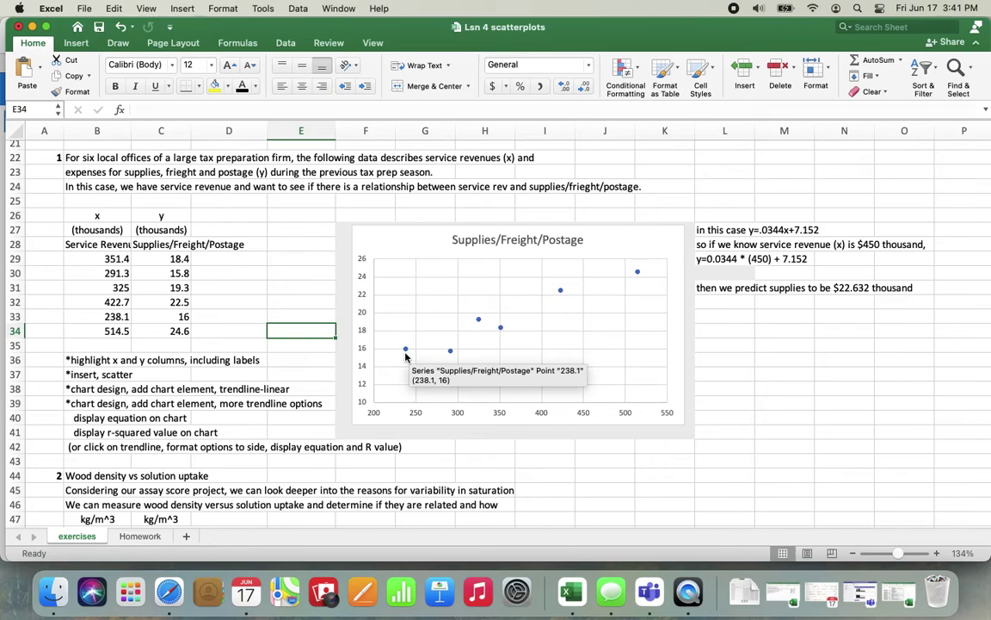
Add a linear trendline to the Supplies/Freight/Postage scatter chart
{"action": "left_click", "coordinate": [388, 240]}
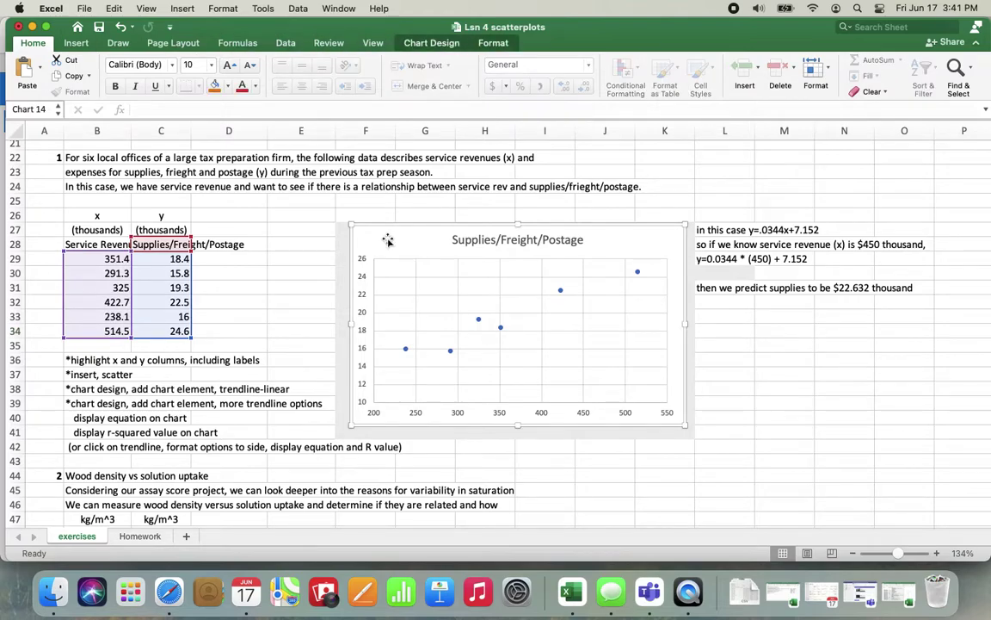
{"action": "left_click", "coordinate": [431, 44]}
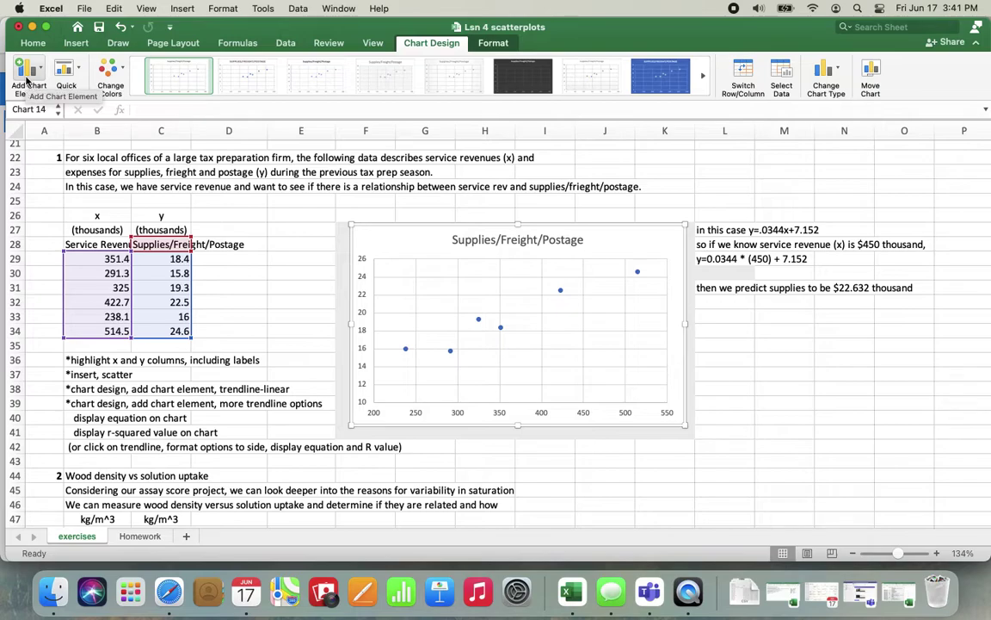
{"action": "left_click", "coordinate": [27, 76]}
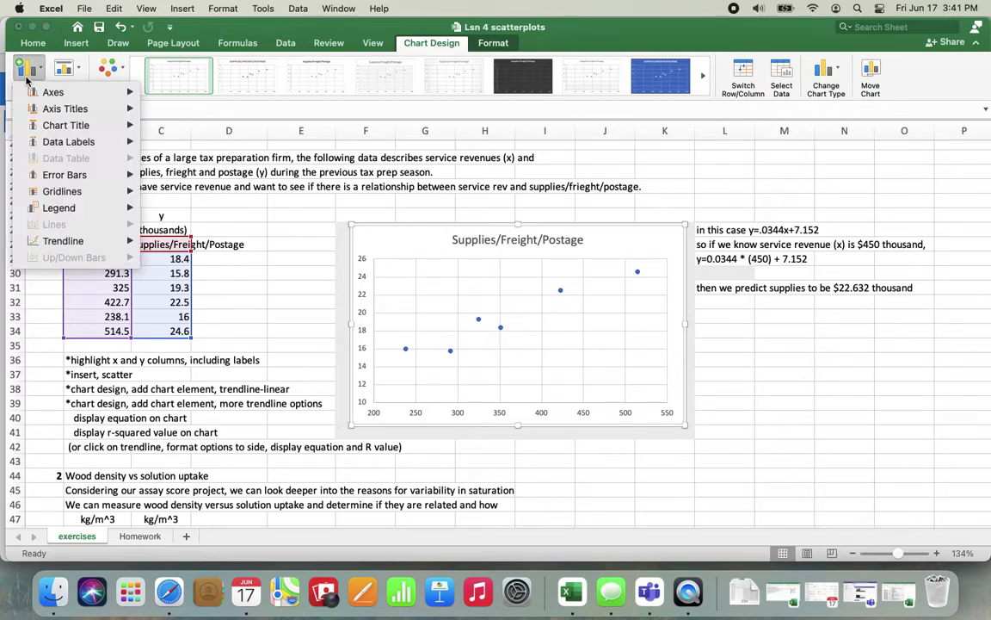
{"action": "mouse_move", "coordinate": [71, 244]}
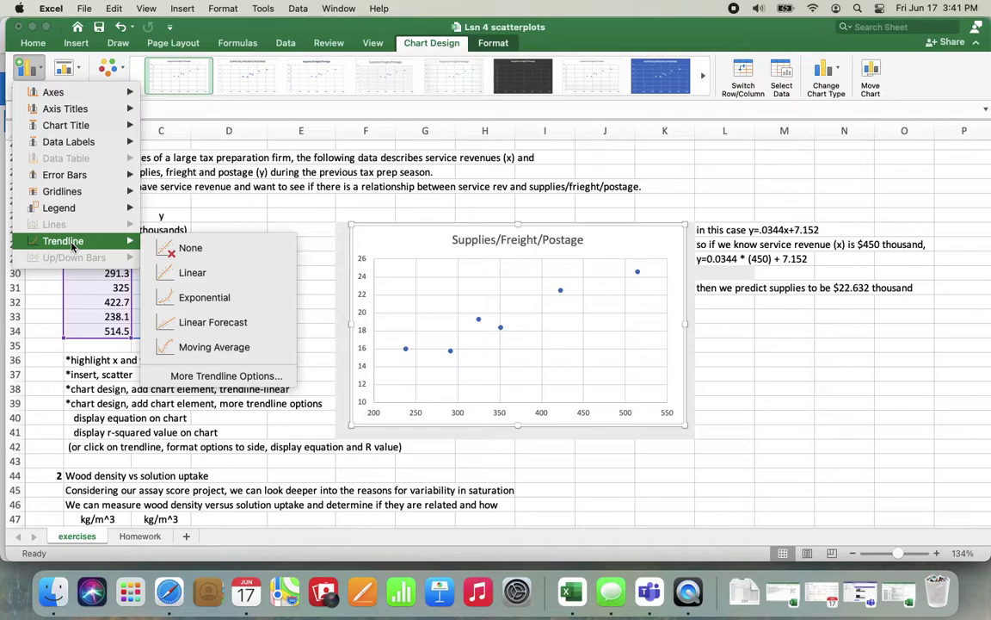
{"action": "left_click", "coordinate": [226, 273]}
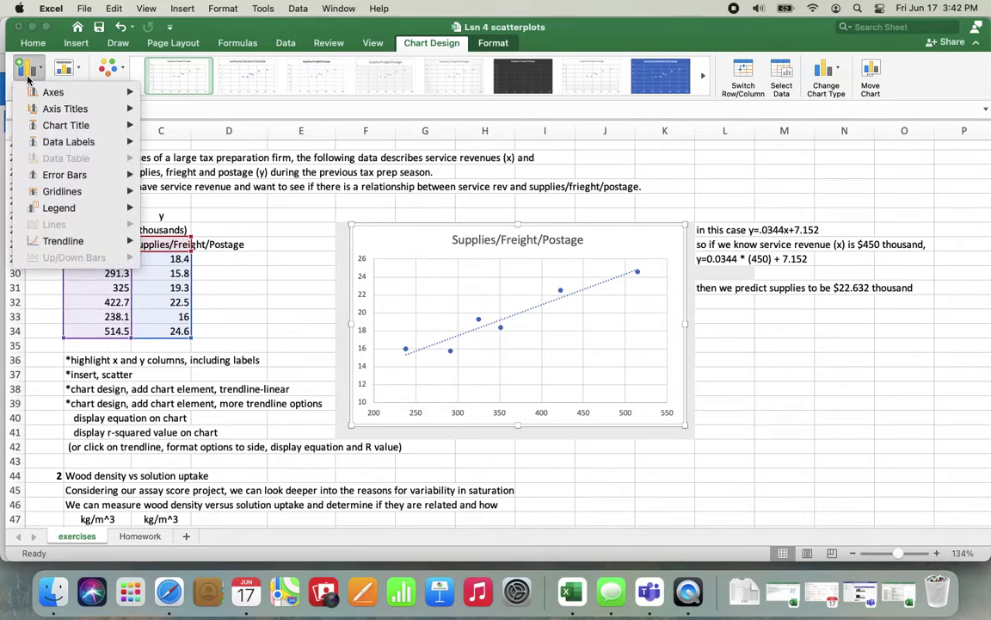
Display the trendline's equation and R-squared value on the chart, and close the trendline formatting
{"action": "mouse_move", "coordinate": [65, 244]}
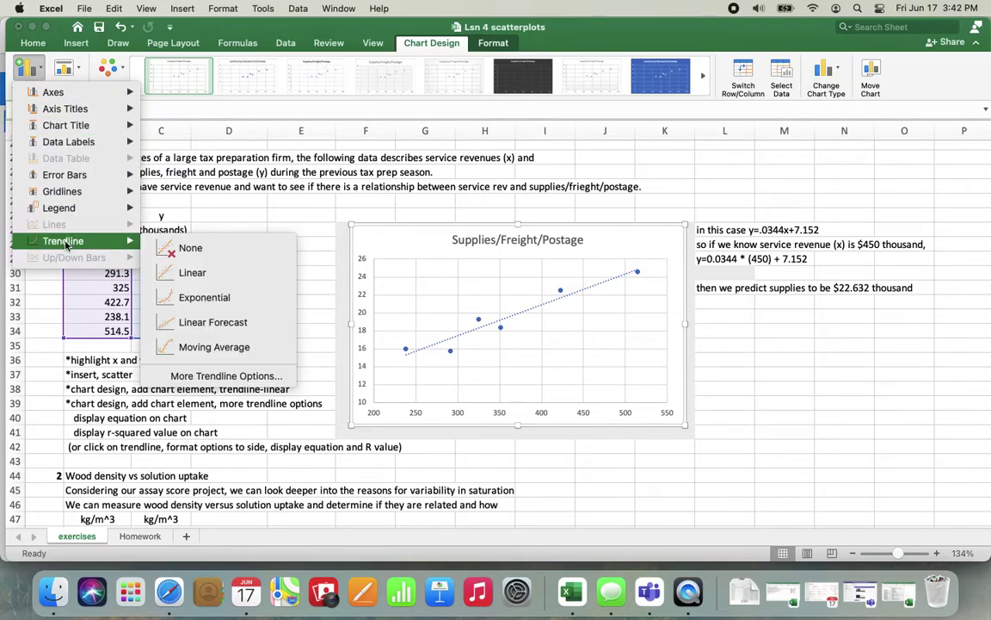
{"action": "left_click", "coordinate": [197, 377]}
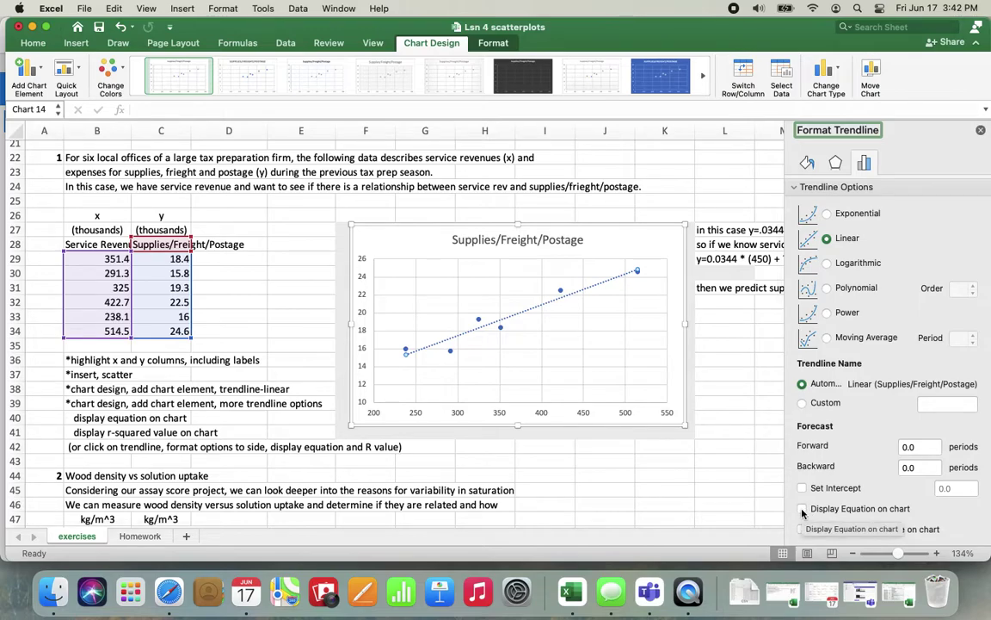
{"action": "left_click", "coordinate": [803, 510]}
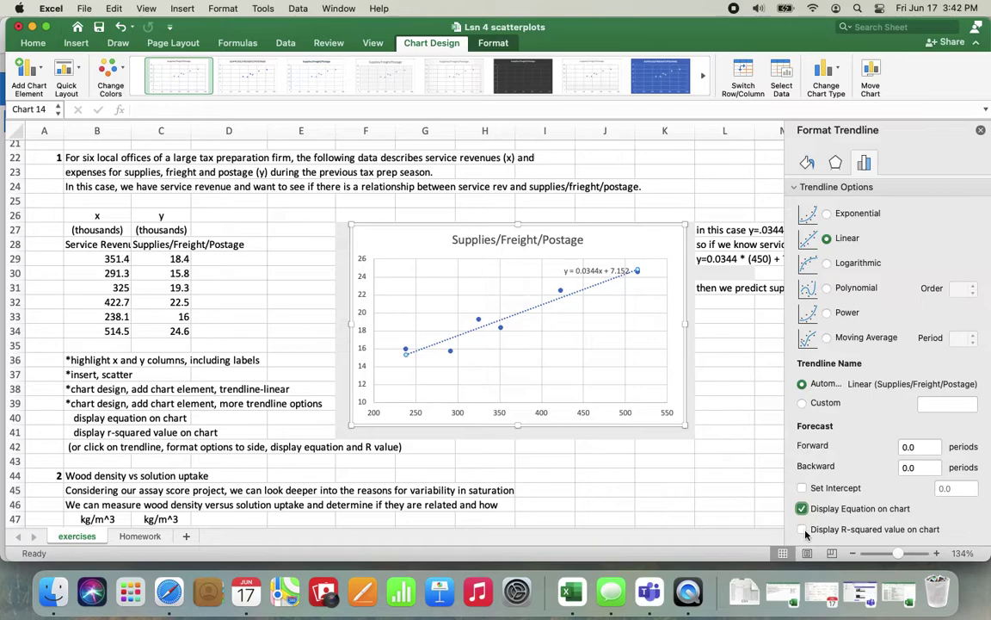
{"action": "left_click", "coordinate": [802, 530]}
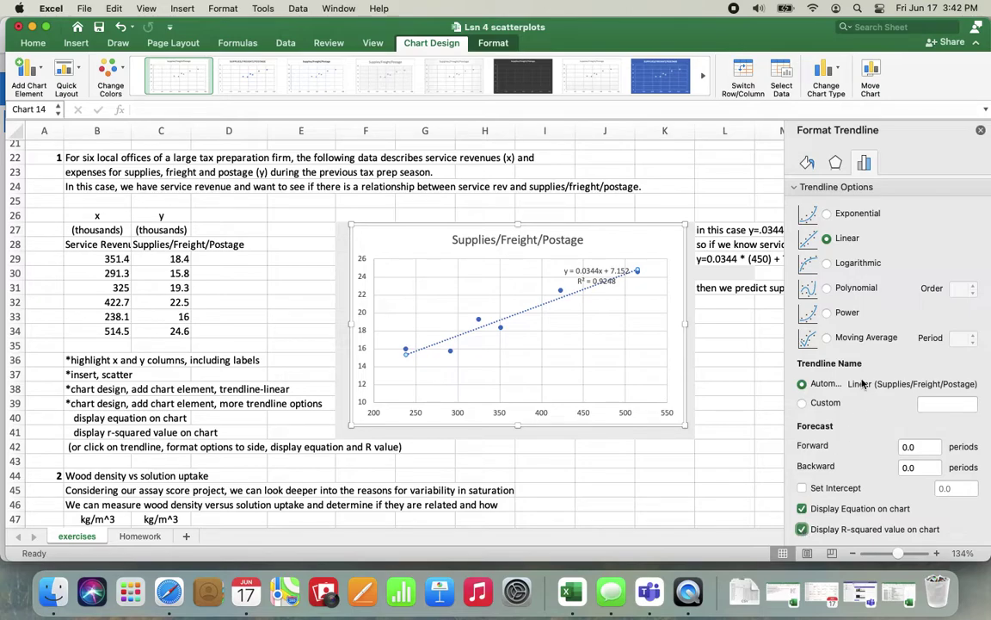
{"action": "left_click", "coordinate": [664, 460]}
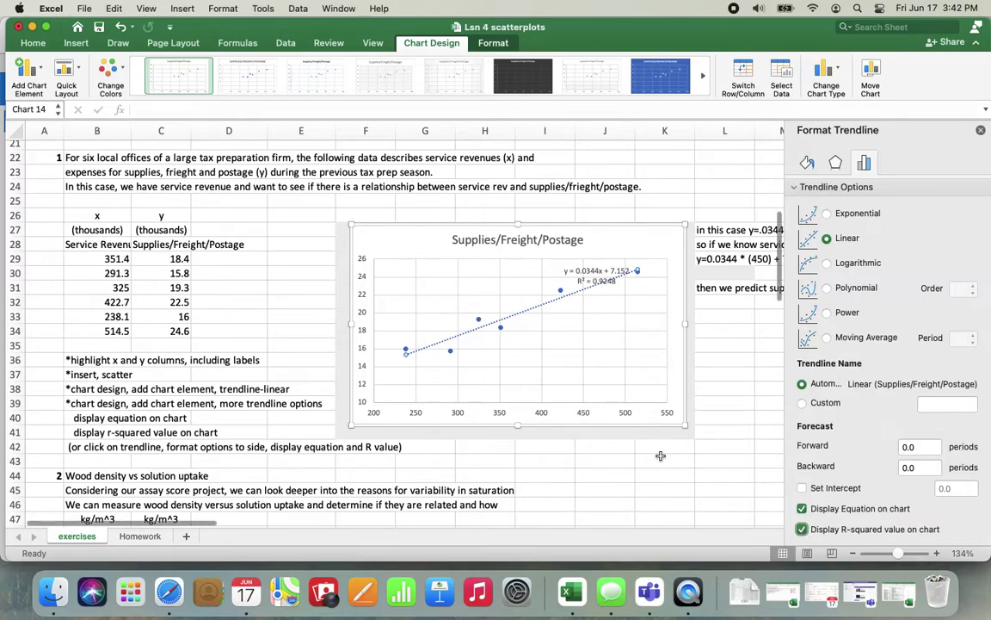
{"action": "left_click", "coordinate": [980, 131]}
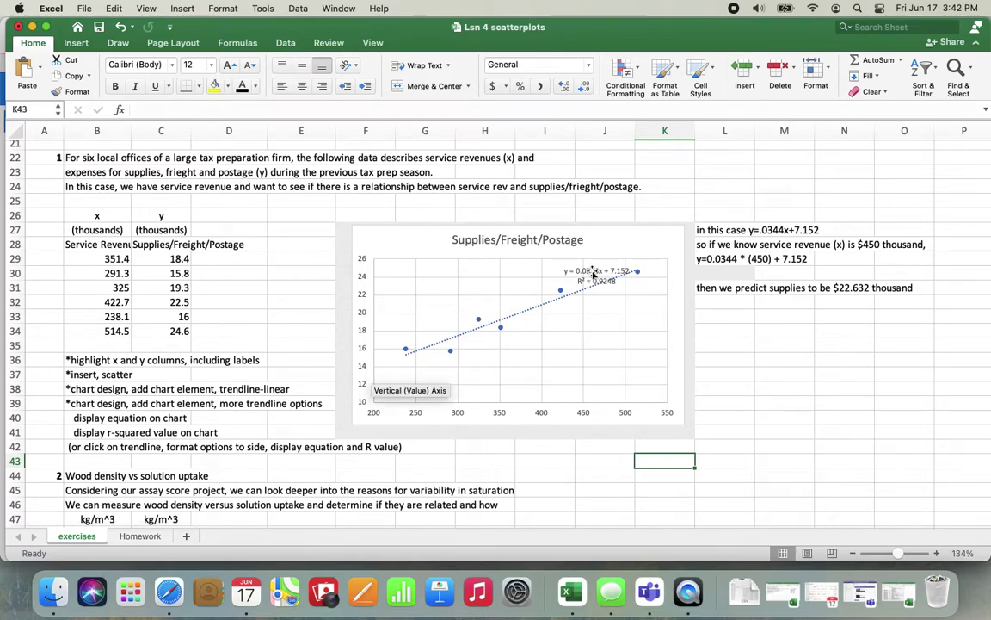
Move the equation and R-squared label to the empty plot space below the trendline, clear of the data points
{"action": "left_click_drag", "start_coordinate": [592, 273], "coordinate": [585, 351]}
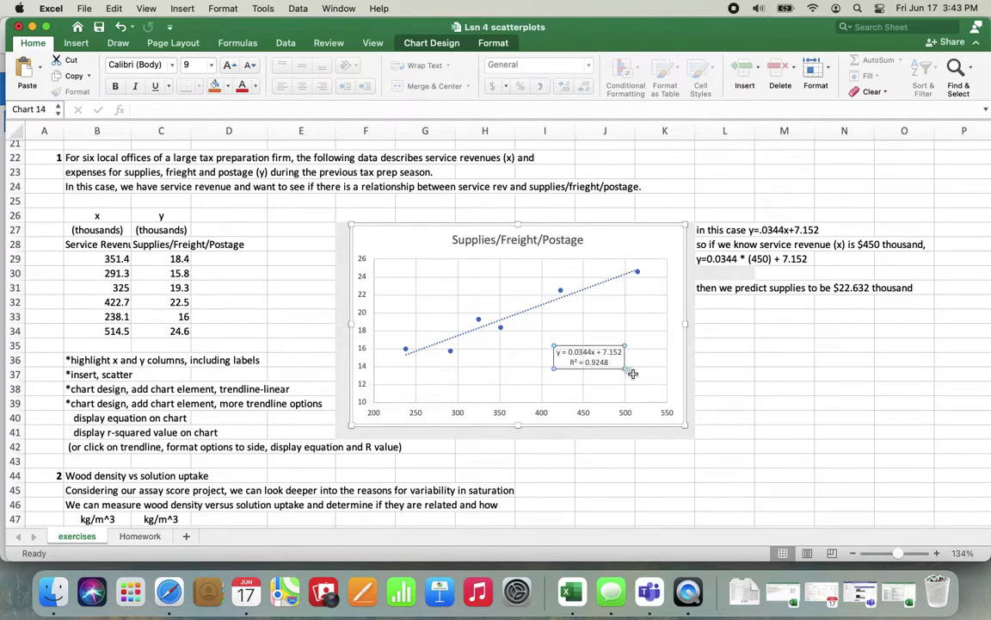
{"action": "left_click", "coordinate": [616, 364]}
{"action": "left_click", "coordinate": [626, 374]}
{"action": "left_click", "coordinate": [621, 365]}
{"action": "left_click", "coordinate": [606, 333]}
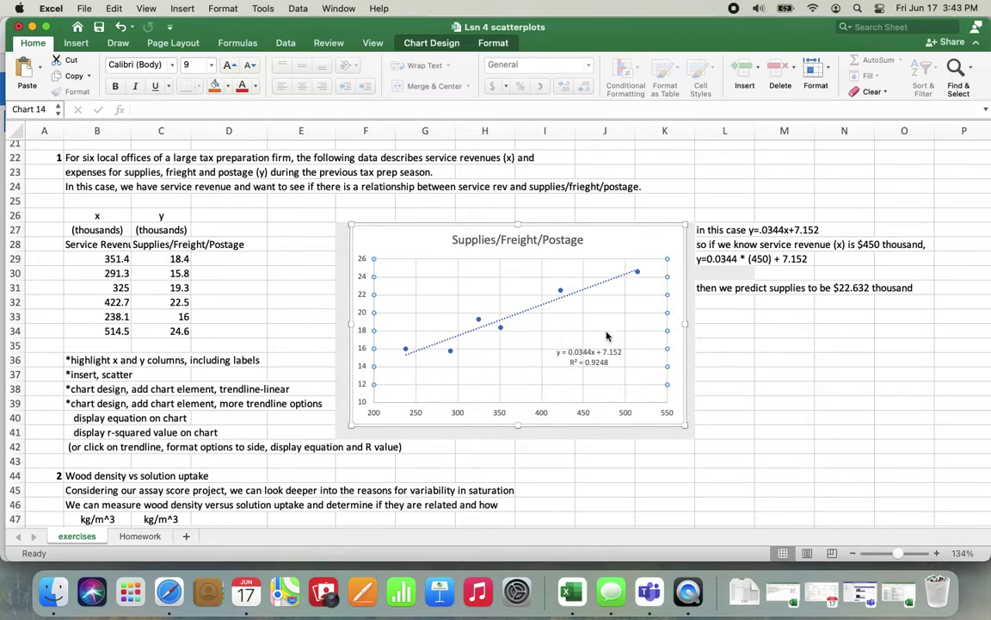
{"action": "left_click", "coordinate": [733, 373]}
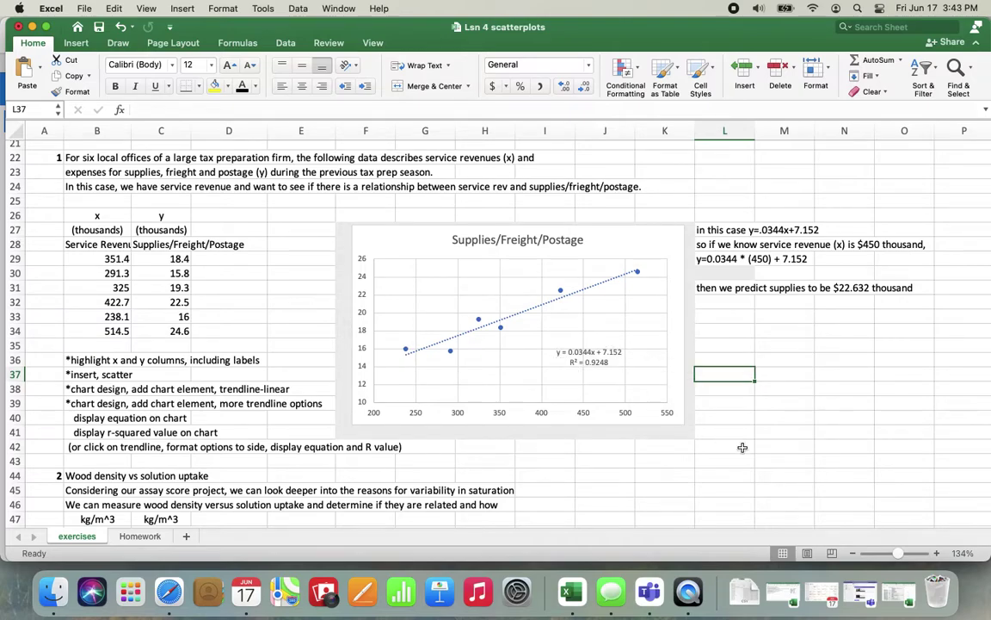
Review the notes on predicting supplies from the line equation for $450 thousand service revenue, and select the shaded answer cell L30
{"action": "left_click", "coordinate": [723, 231]}
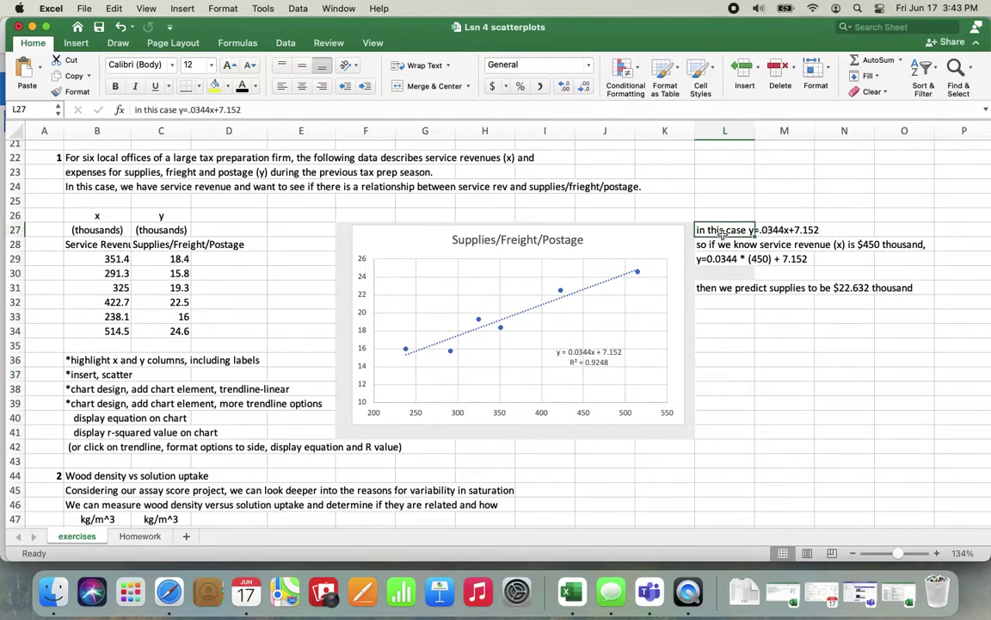
{"action": "left_click", "coordinate": [849, 233]}
{"action": "left_click", "coordinate": [898, 233]}
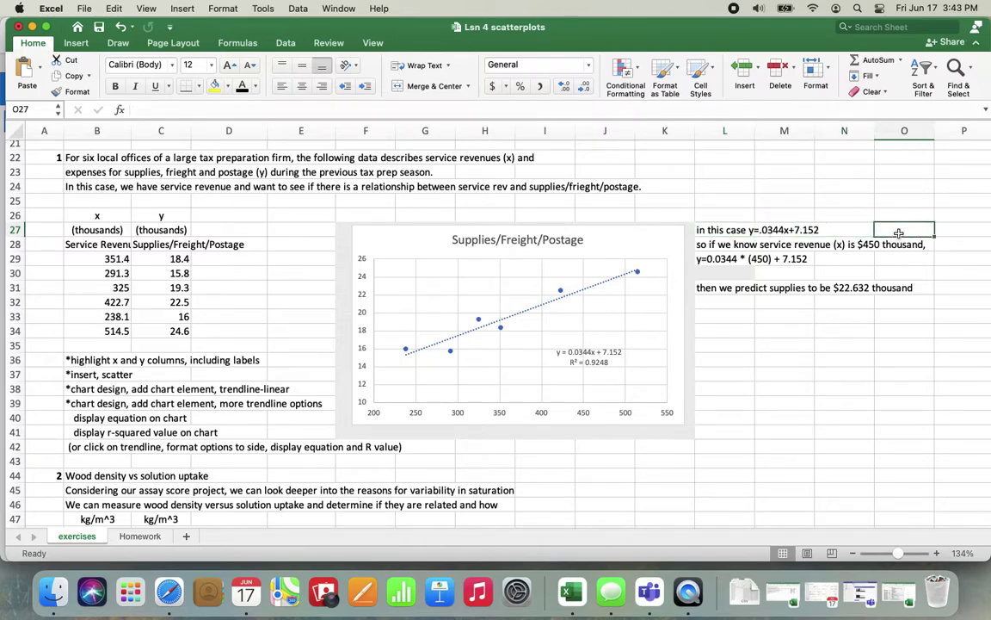
{"action": "left_click", "coordinate": [723, 247]}
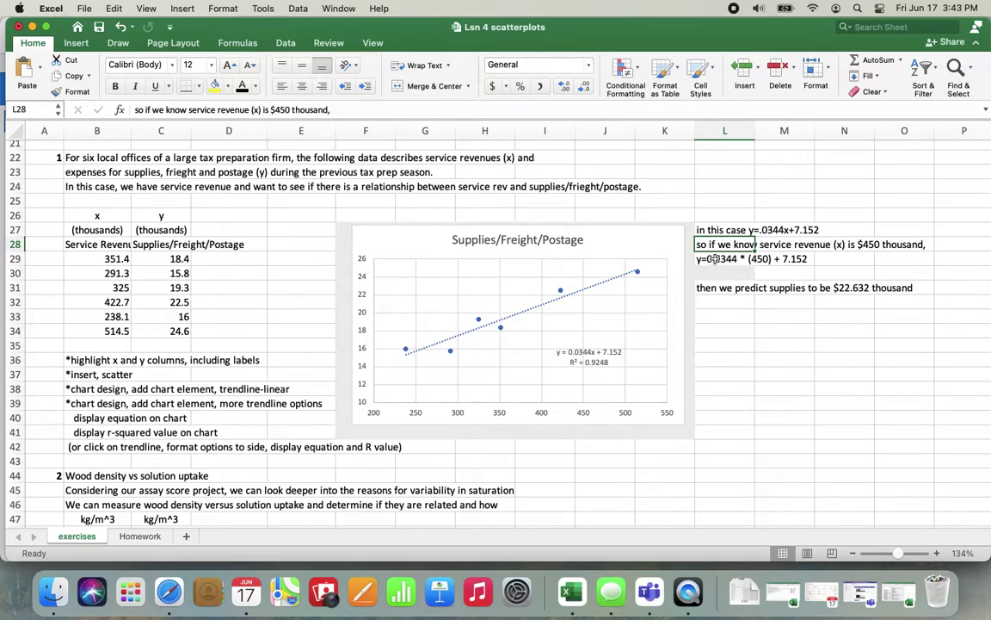
{"action": "left_click", "coordinate": [714, 260]}
{"action": "left_click", "coordinate": [725, 244]}
{"action": "left_click", "coordinate": [737, 272]}
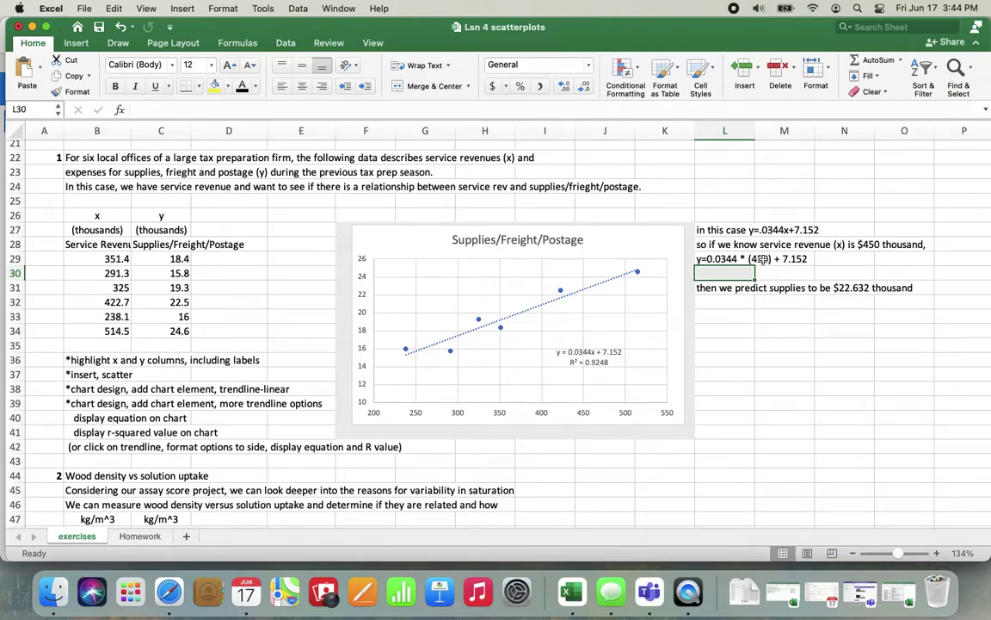
Calculate the predicted supplies expense in shaded cell L30 with the formula =(.0344*450)+7.152
{"action": "left_click", "coordinate": [762, 260]}
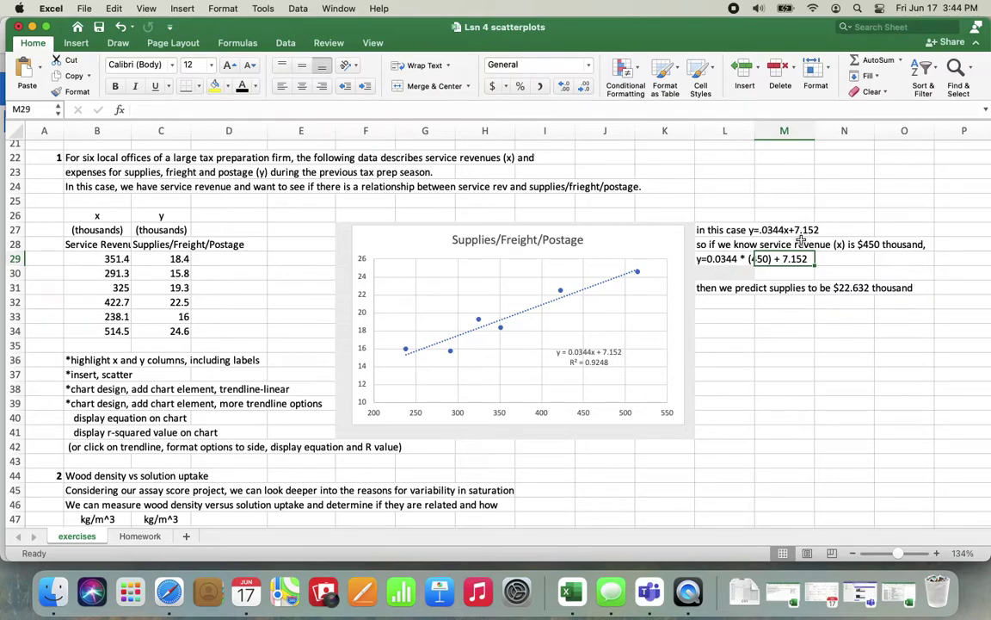
{"action": "left_click", "coordinate": [731, 273]}
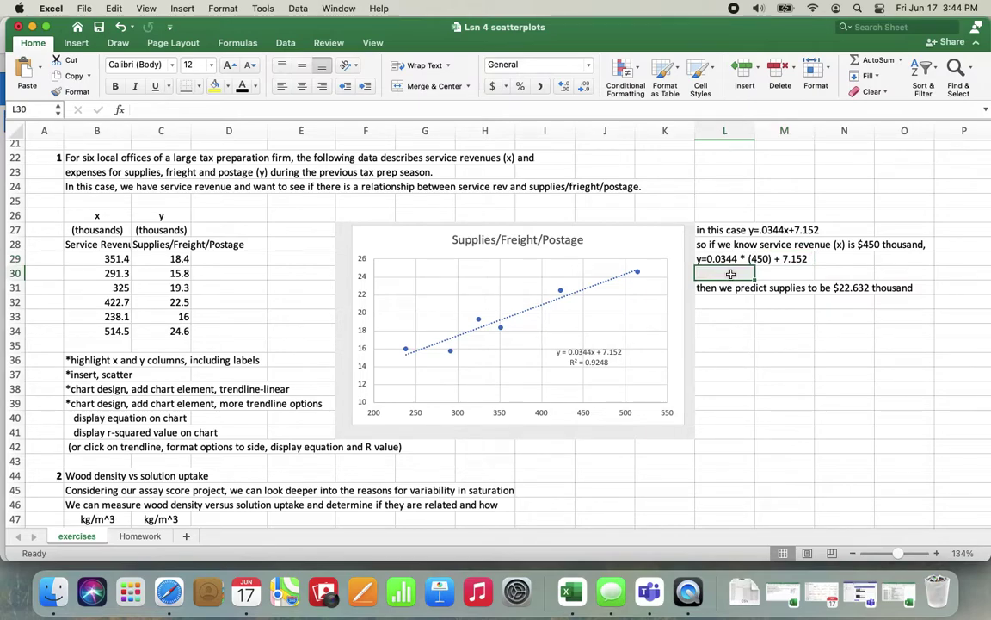
{"action": "type", "text": "=("}
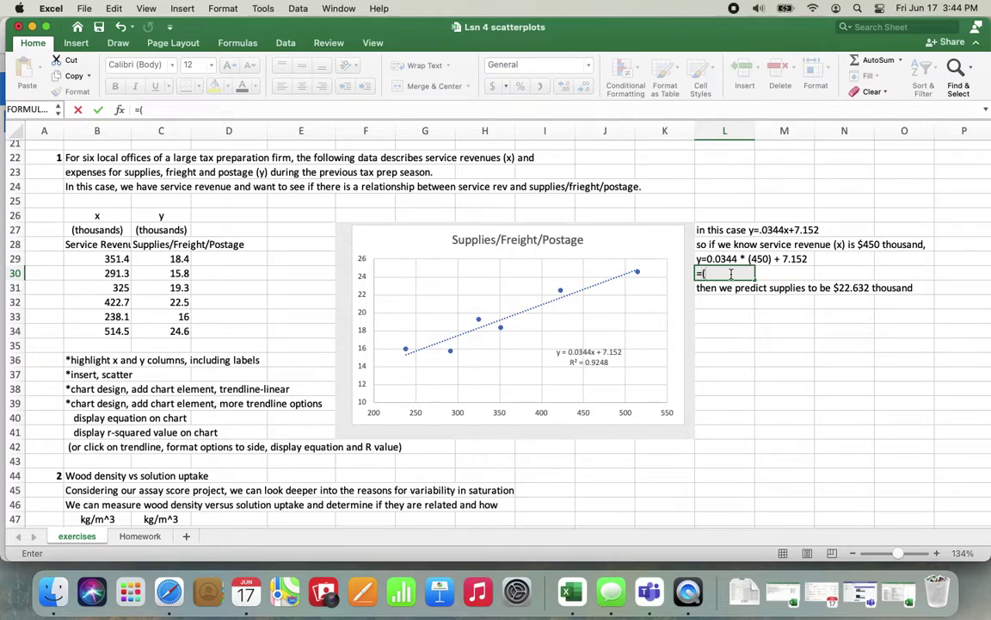
{"action": "type", "text": ".0344*450)"}
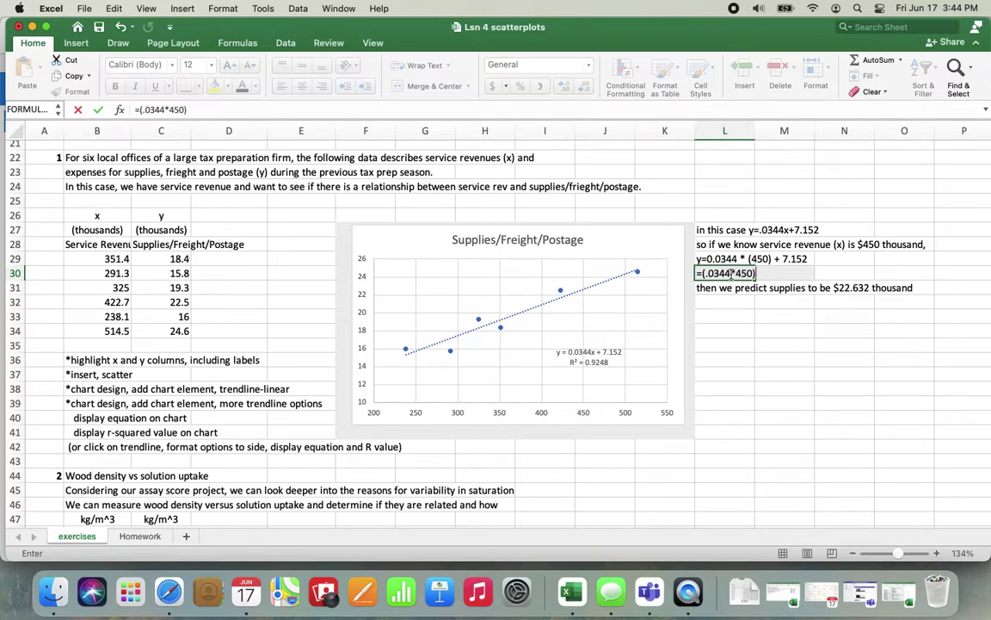
{"action": "type", "text": "+7.152"}
{"action": "key", "text": "Return"}
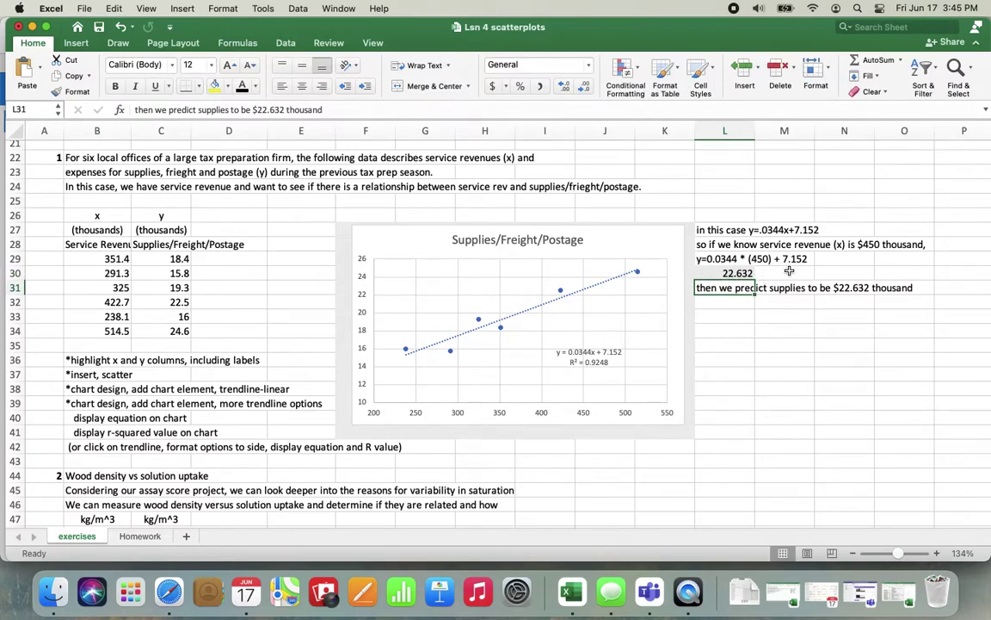
{"action": "left_click", "coordinate": [726, 274]}
{"action": "key", "text": "Down"}
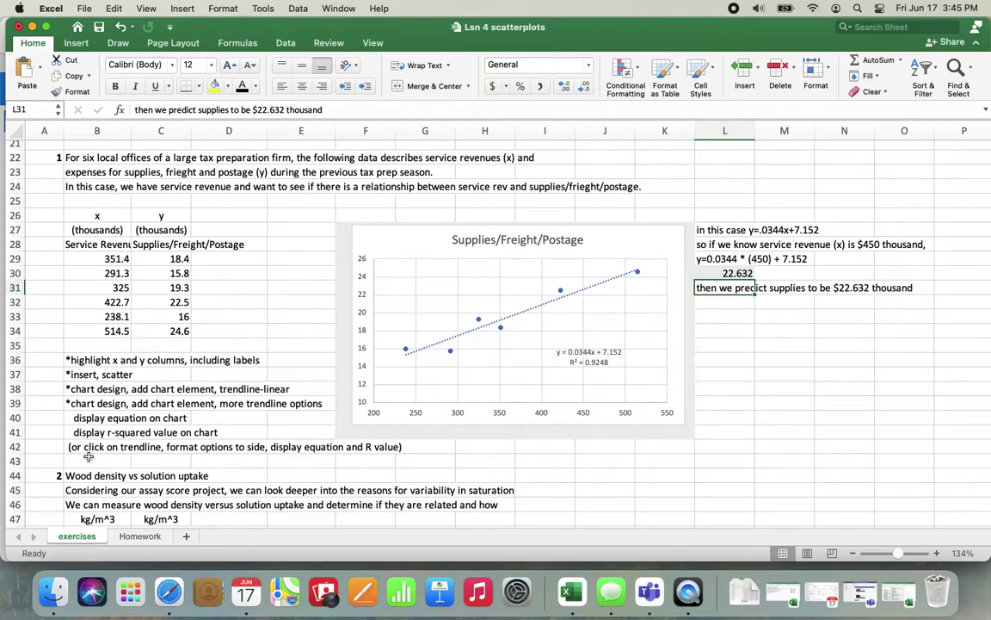
Review exercise 2's description, its kg/m^3 units, and the Wood density and Solution uptake data columns
{"action": "left_click", "coordinate": [42, 380]}
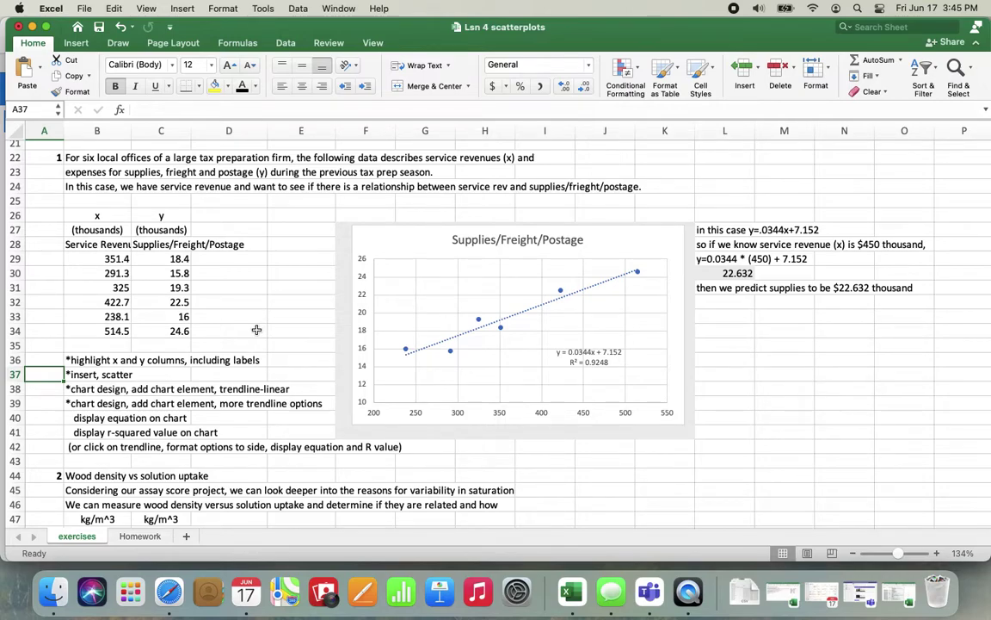
{"action": "scroll", "coordinate": [257, 329], "scroll_direction": "down", "scroll_amount": 5}
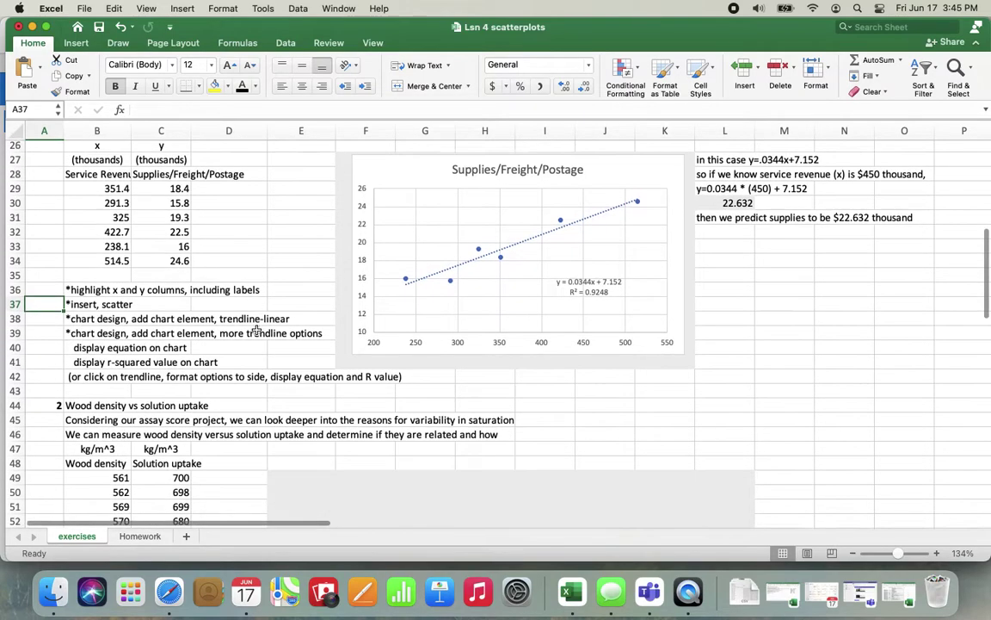
{"action": "scroll", "coordinate": [256, 329], "scroll_direction": "down", "scroll_amount": 5}
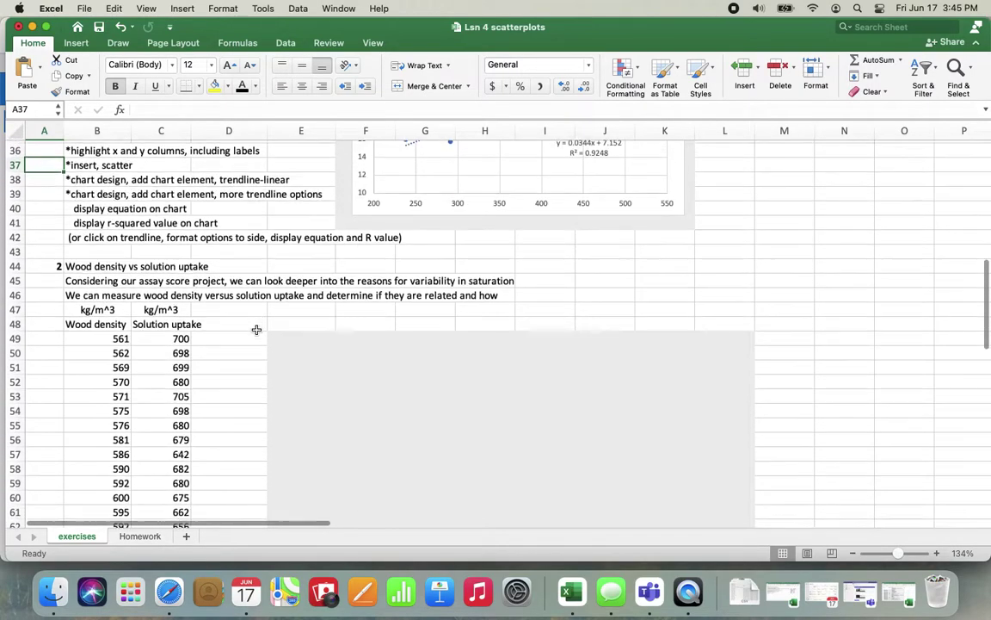
{"action": "scroll", "coordinate": [257, 329], "scroll_direction": "down", "scroll_amount": 3}
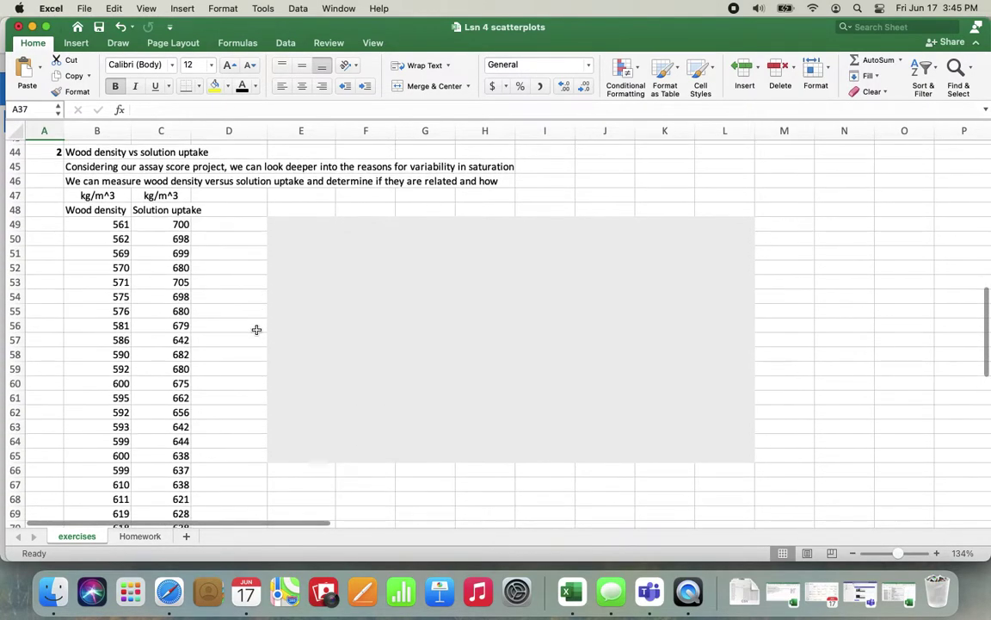
{"action": "left_click", "coordinate": [38, 154]}
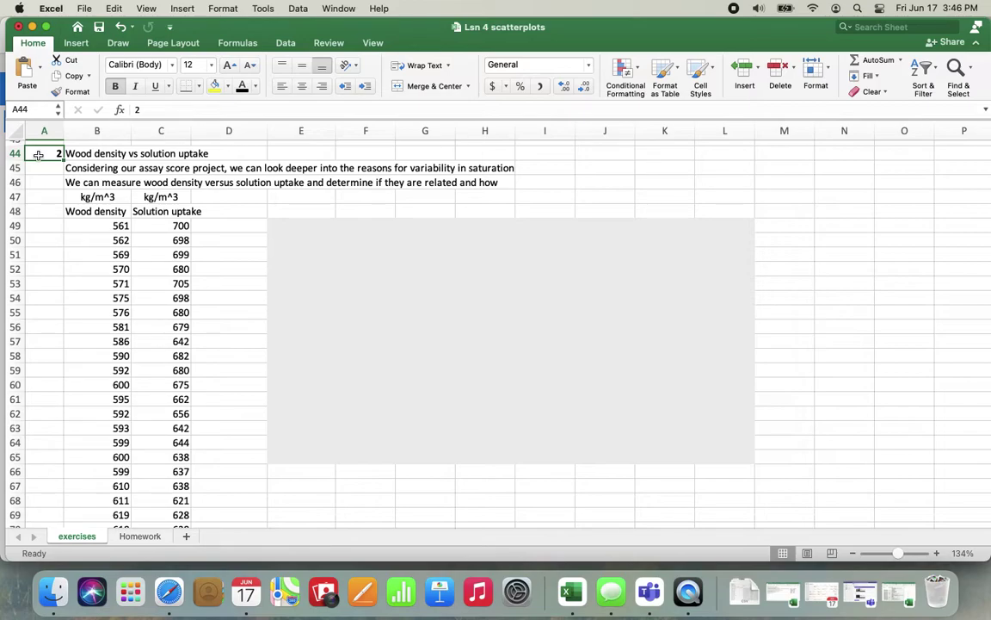
{"action": "left_click", "coordinate": [112, 184]}
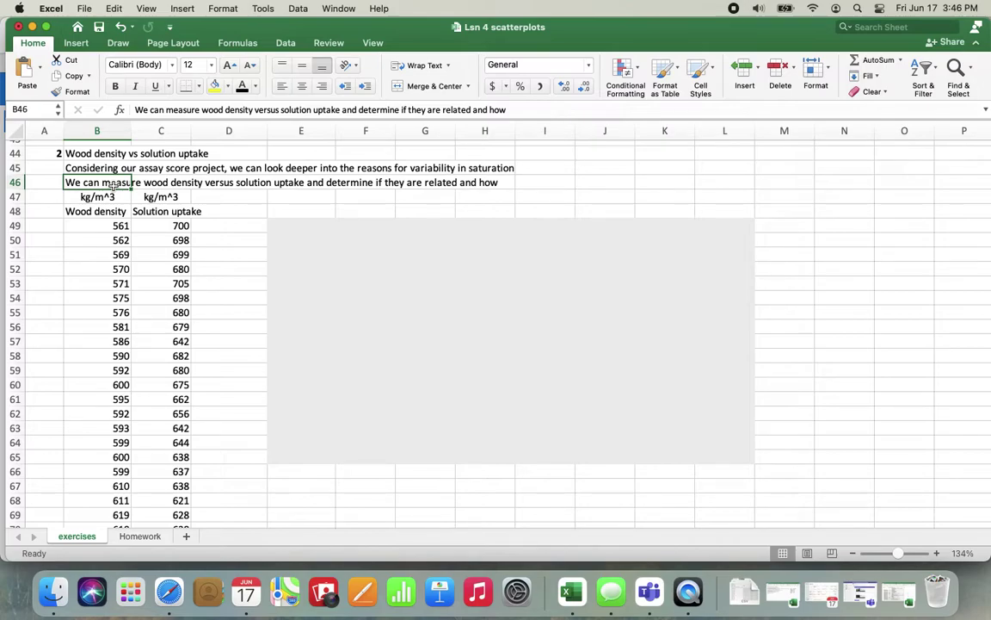
{"action": "left_click", "coordinate": [86, 224]}
{"action": "left_click", "coordinate": [103, 212]}
{"action": "left_click", "coordinate": [177, 213]}
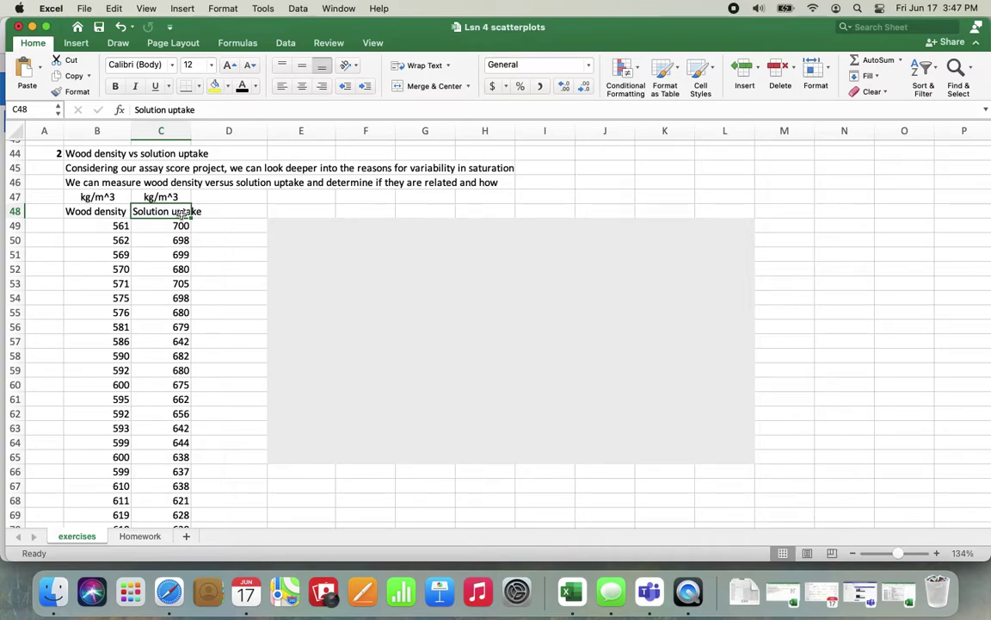
{"action": "left_click", "coordinate": [95, 196]}
{"action": "left_click", "coordinate": [155, 197]}
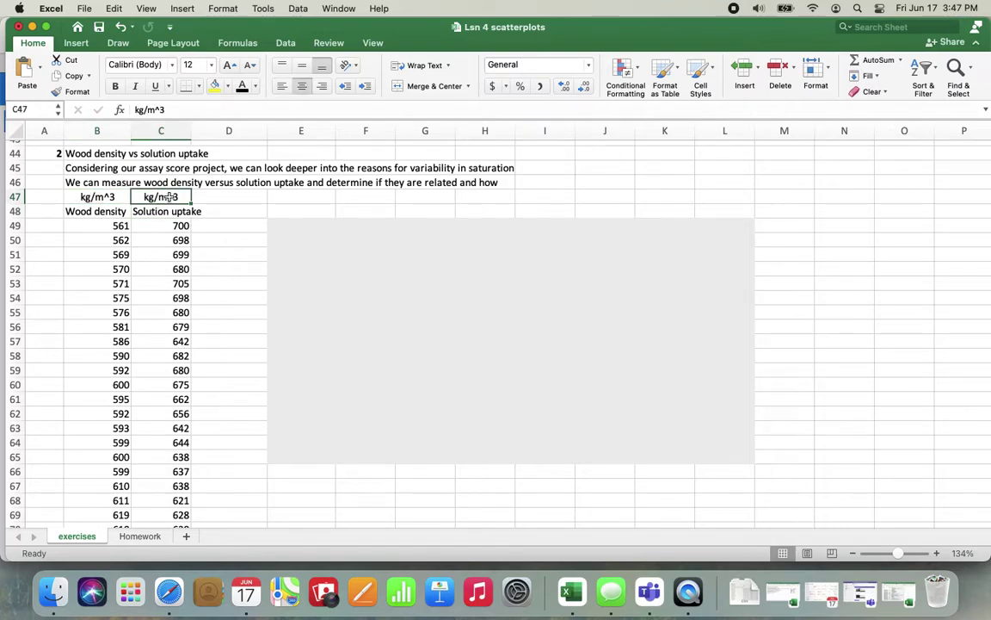
{"action": "left_click", "coordinate": [71, 168]}
{"action": "left_click", "coordinate": [112, 240]}
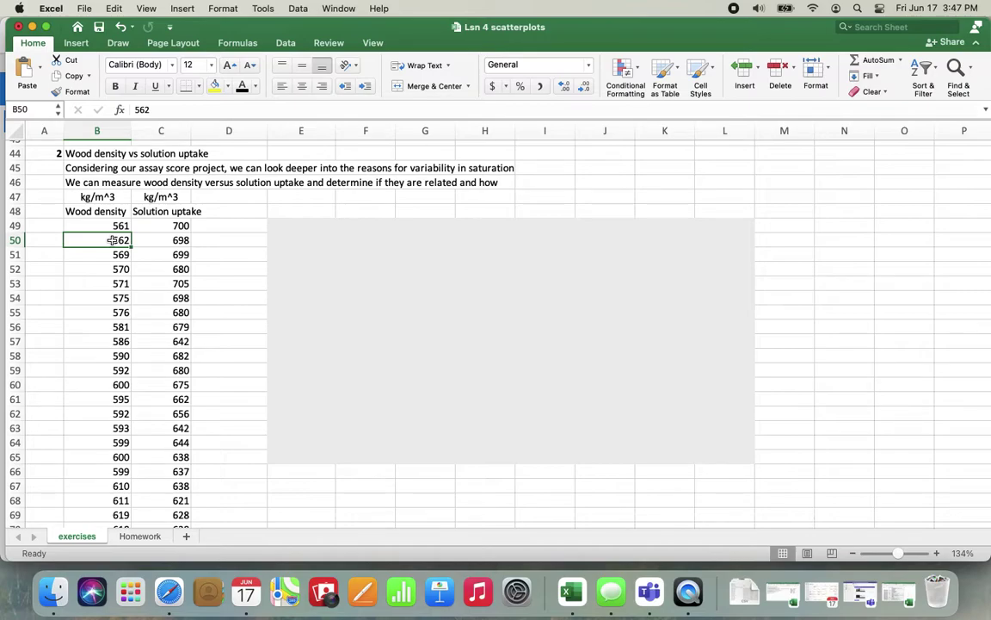
{"action": "left_click", "coordinate": [101, 225]}
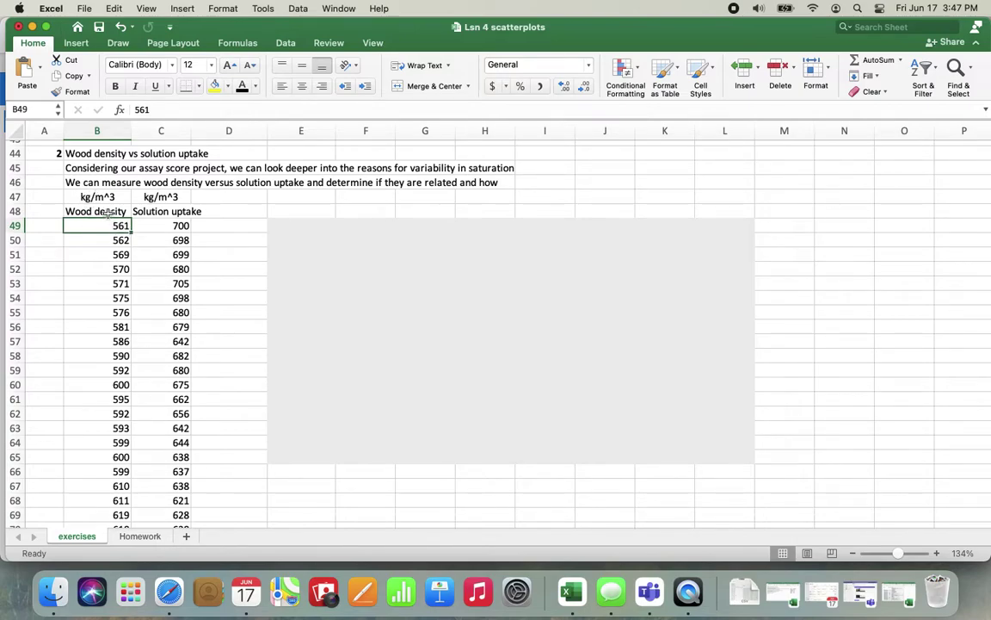
{"action": "left_click", "coordinate": [150, 225]}
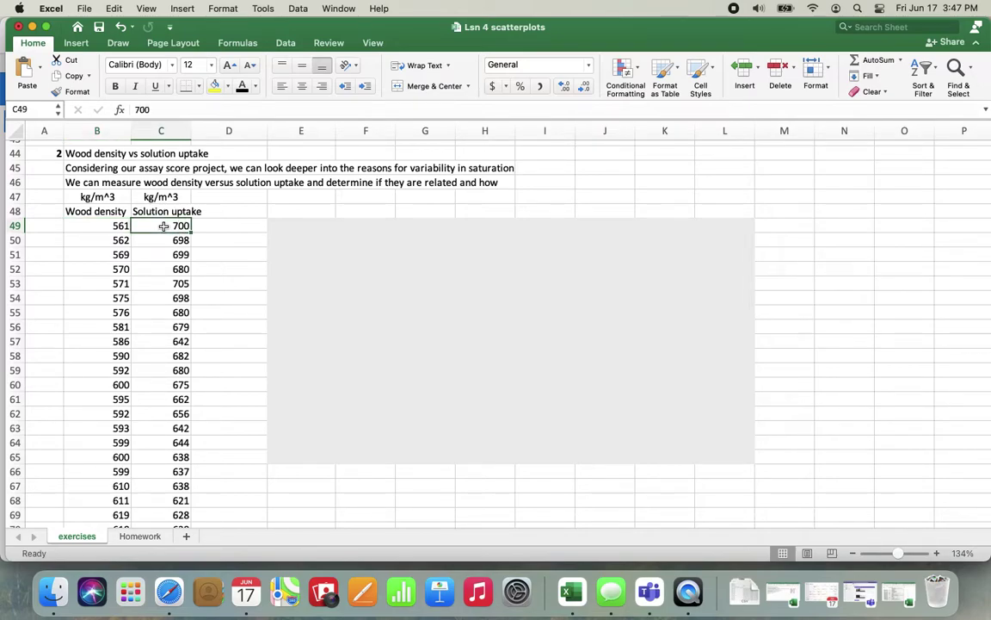
Insert a scatter chart of the labelled Wood density and Solution uptake columns, and fit it to the shaded area beside the data
{"action": "left_click", "coordinate": [101, 214]}
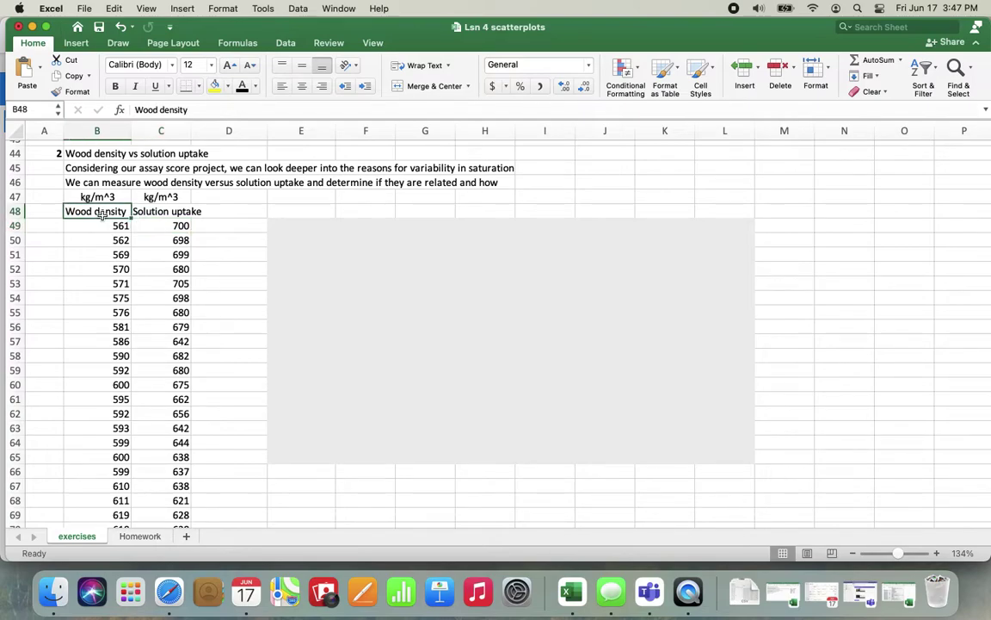
{"action": "left_click_drag", "start_coordinate": [101, 214], "coordinate": [181, 487]}
{"action": "scroll", "coordinate": [269, 328], "scroll_direction": "up", "scroll_amount": 6}
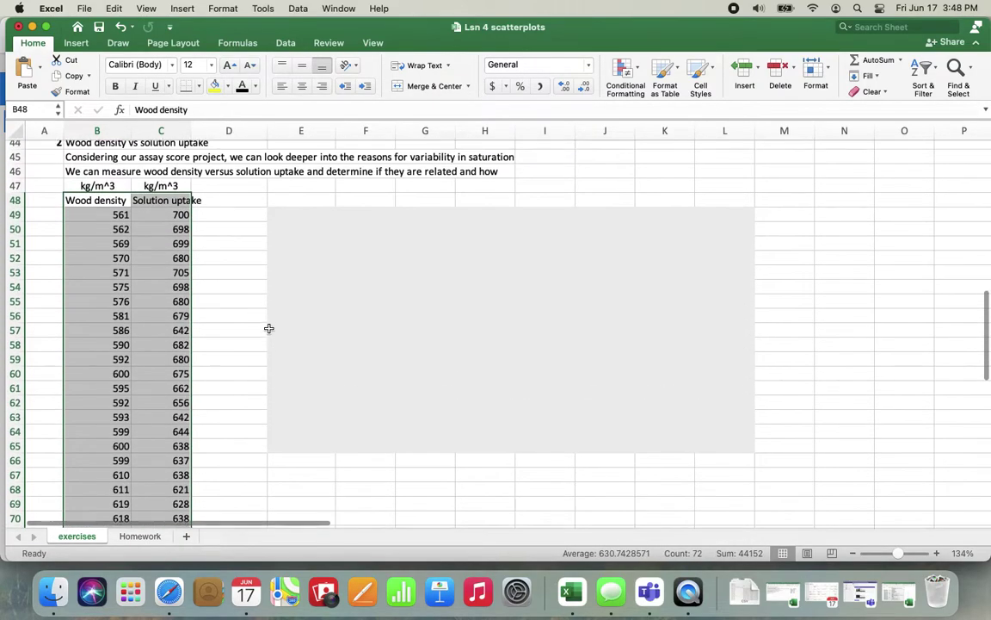
{"action": "scroll", "coordinate": [268, 328], "scroll_direction": "up", "scroll_amount": 1}
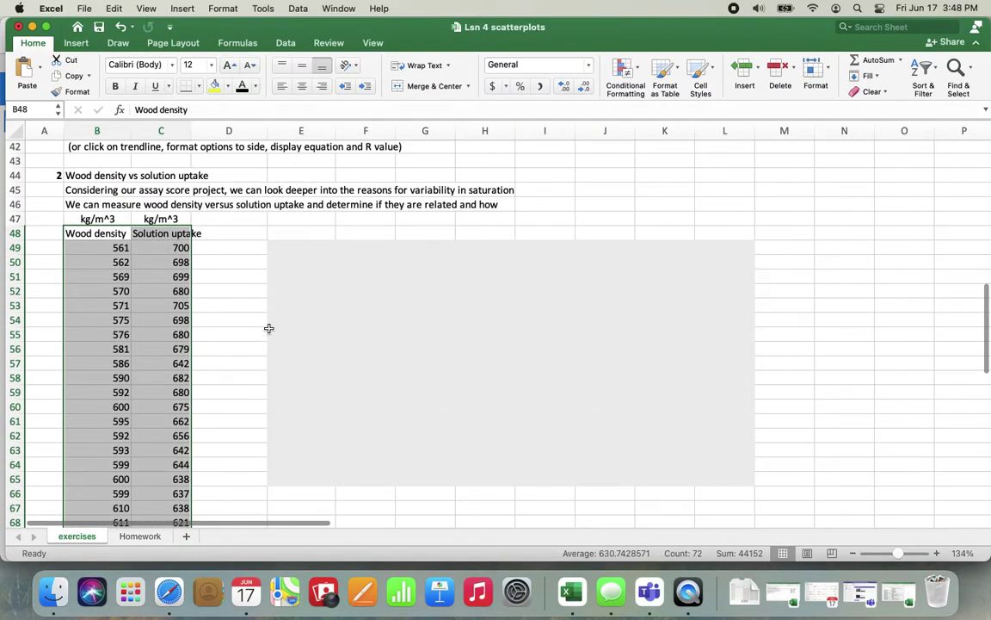
{"action": "left_click", "coordinate": [77, 44]}
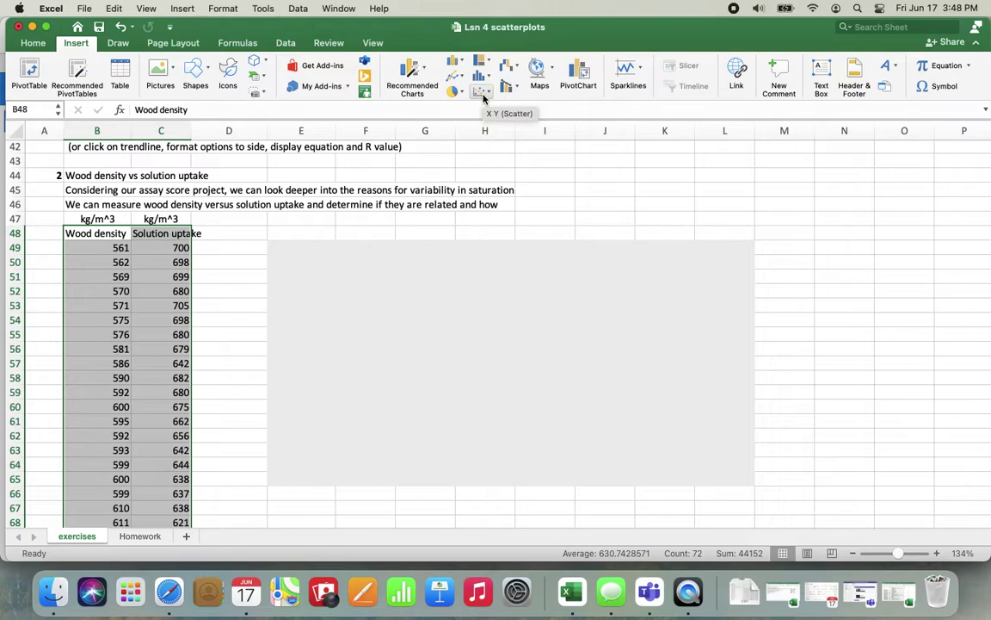
{"action": "left_click", "coordinate": [480, 92]}
{"action": "left_click", "coordinate": [507, 152]}
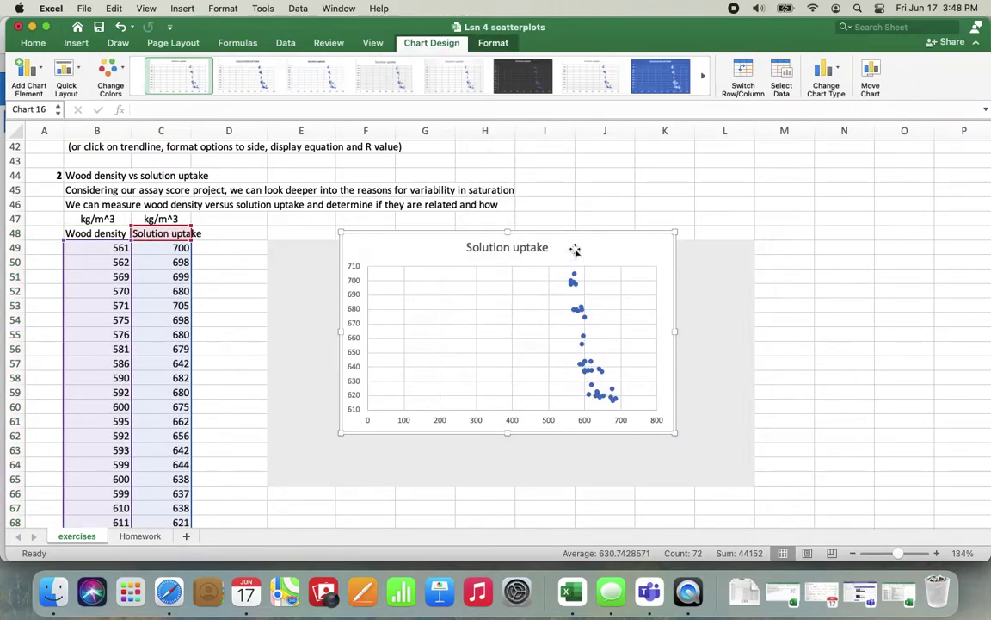
{"action": "left_click_drag", "start_coordinate": [576, 253], "coordinate": [518, 263]}
{"action": "left_click_drag", "start_coordinate": [617, 446], "coordinate": [740, 478]}
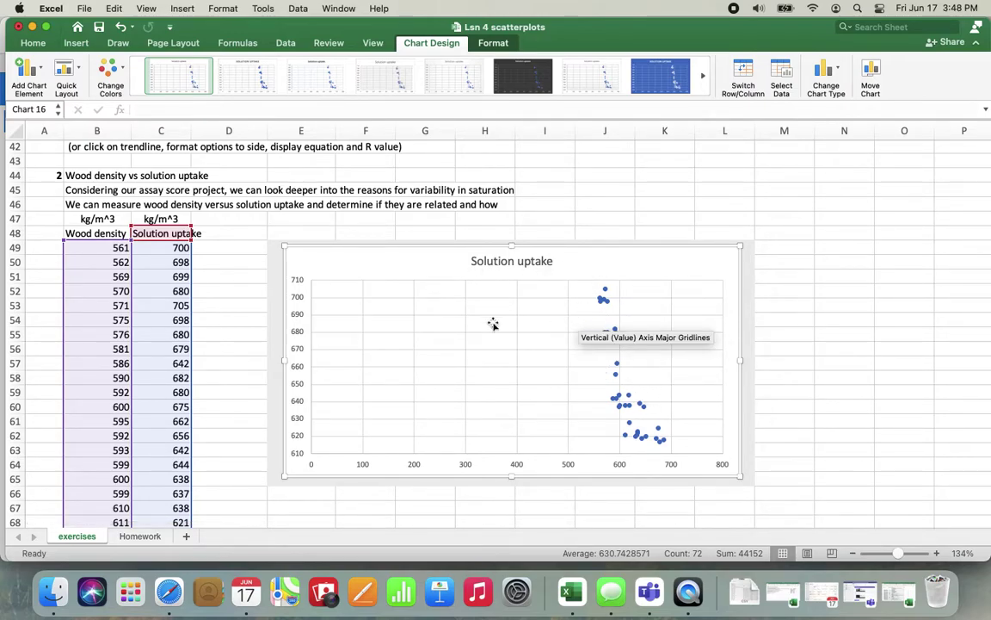
Set the minimum bound of the Solution uptake chart's horizontal axis to 500
{"action": "double_click", "coordinate": [467, 465]}
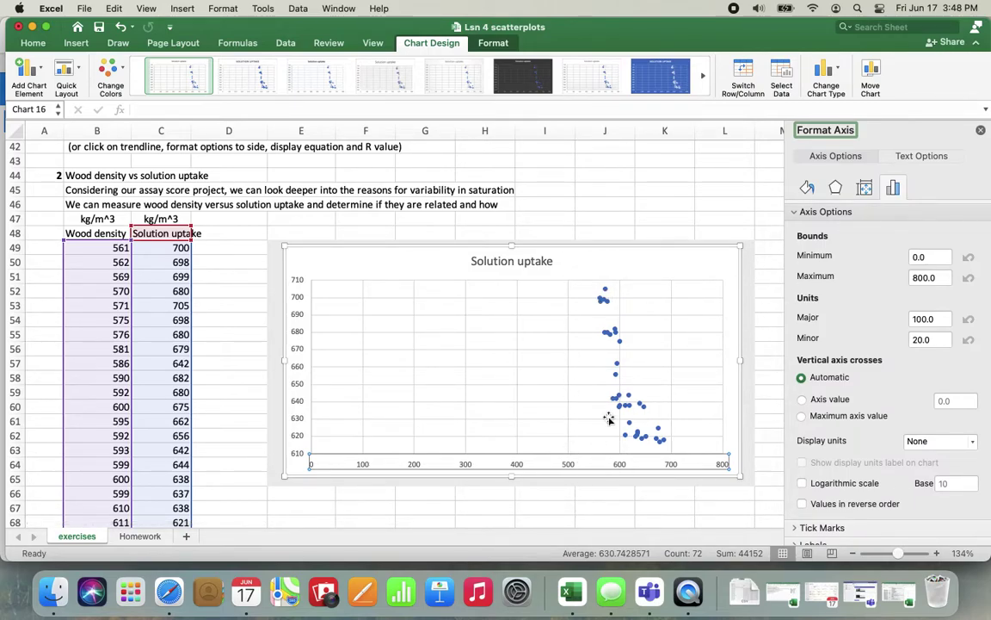
{"action": "left_click", "coordinate": [932, 256]}
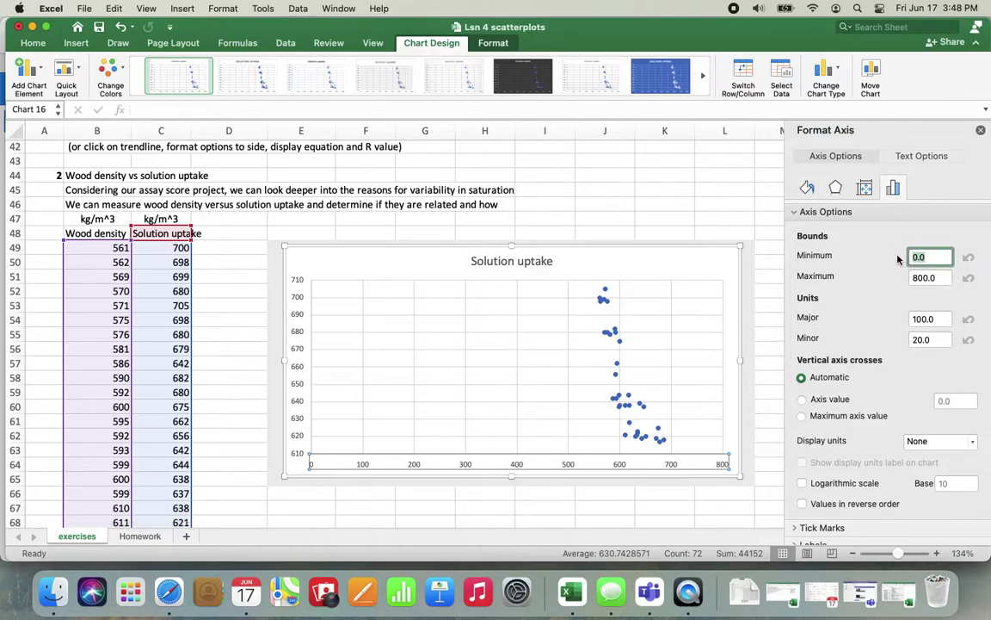
{"action": "type", "text": "500"}
{"action": "key", "text": "Return"}
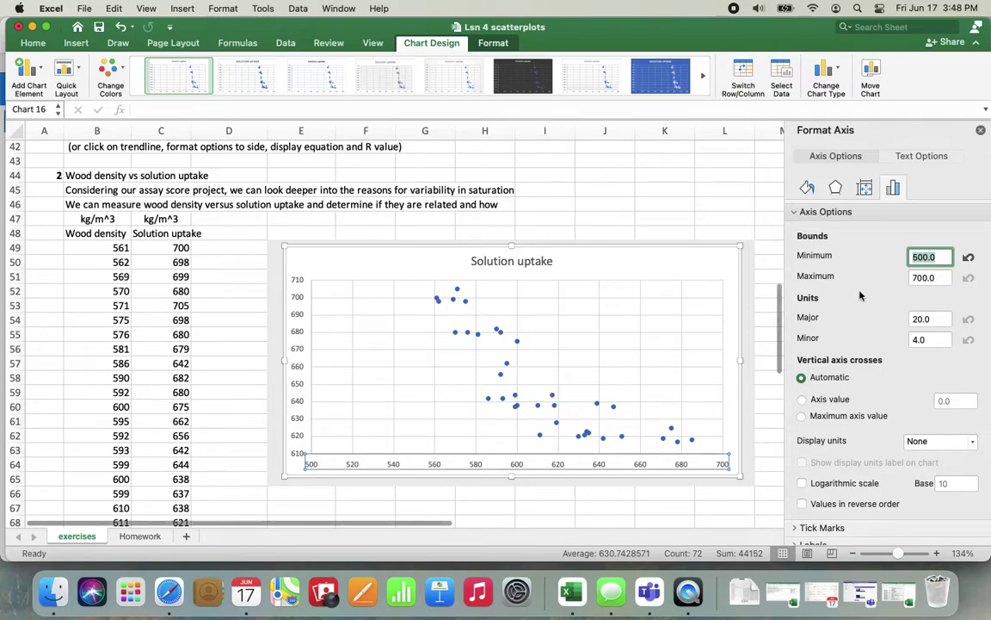
Change the horizontal axis minimum to 540 so the points spread across the plot, and close the axis formatting
{"action": "left_click", "coordinate": [944, 260]}
{"action": "key", "text": "BackSpace"}
{"action": "key", "text": "BackSpace"}
{"action": "key", "text": "BackSpace"}
{"action": "key", "text": "BackSpace"}
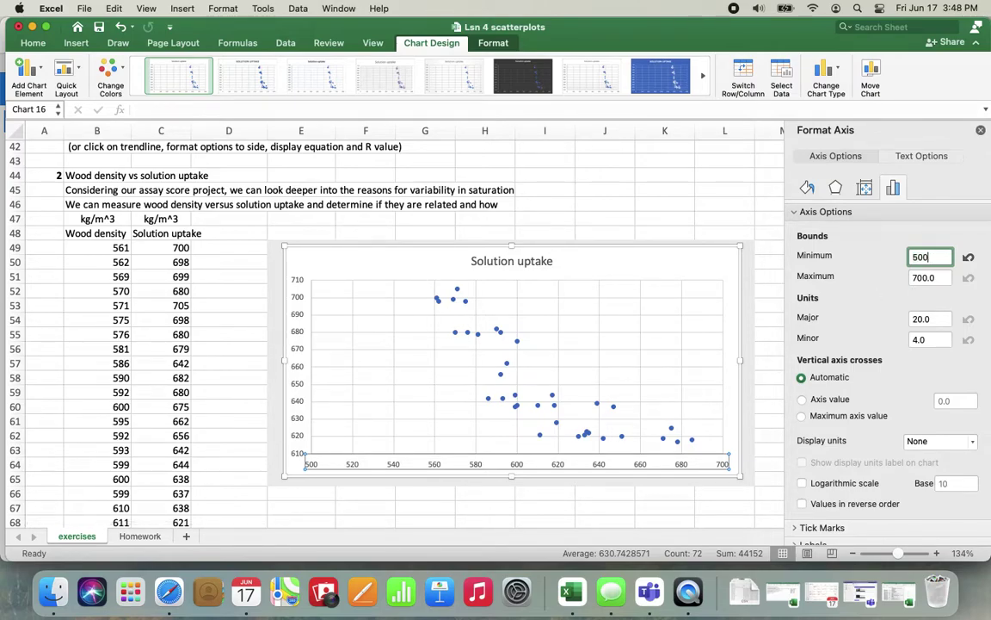
{"action": "type", "text": "40"}
{"action": "key", "text": "Return"}
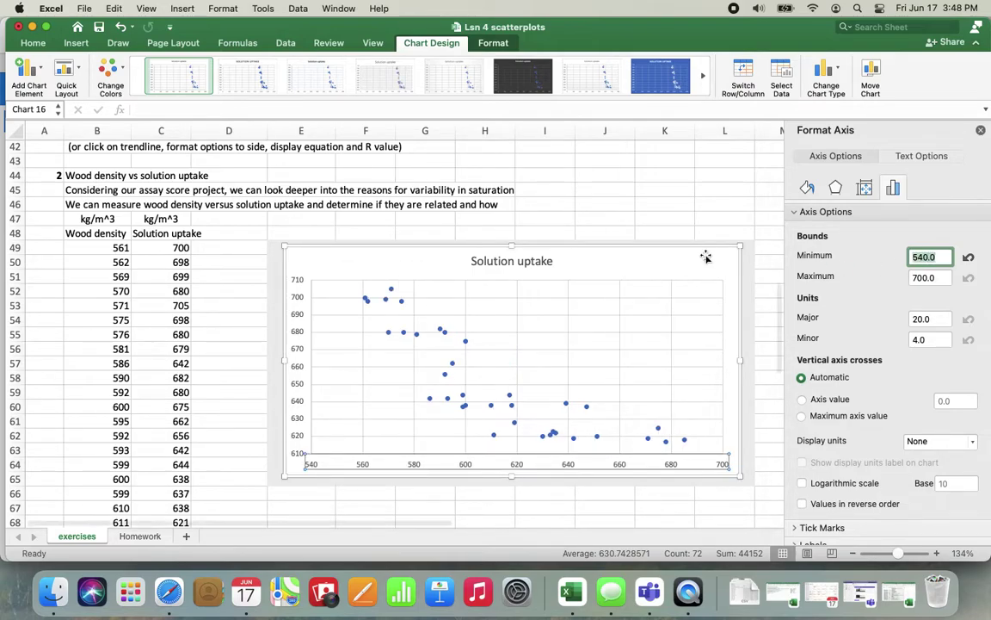
{"action": "left_click", "coordinate": [596, 217]}
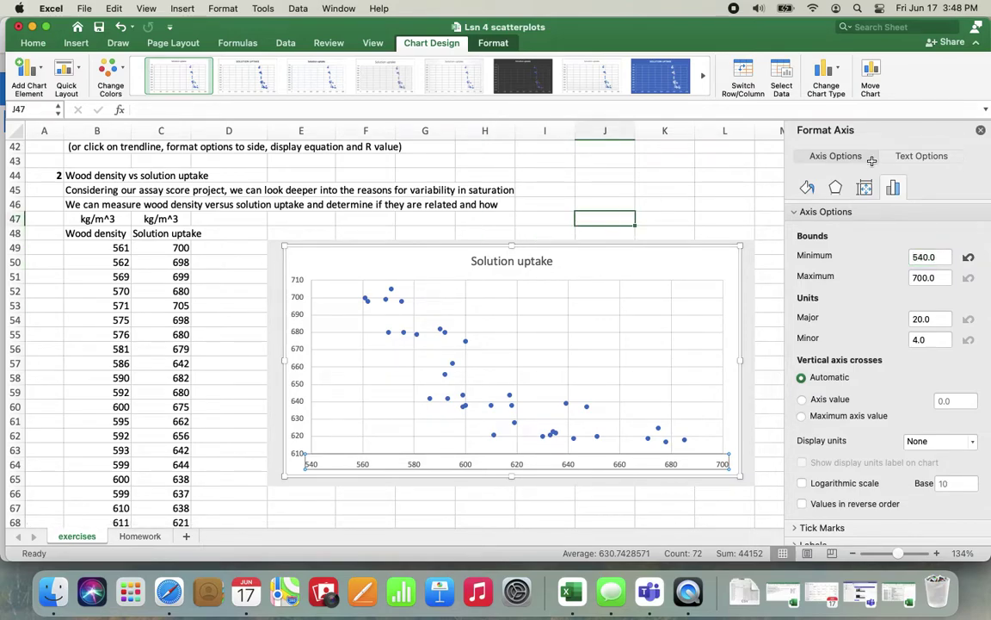
{"action": "left_click", "coordinate": [981, 131]}
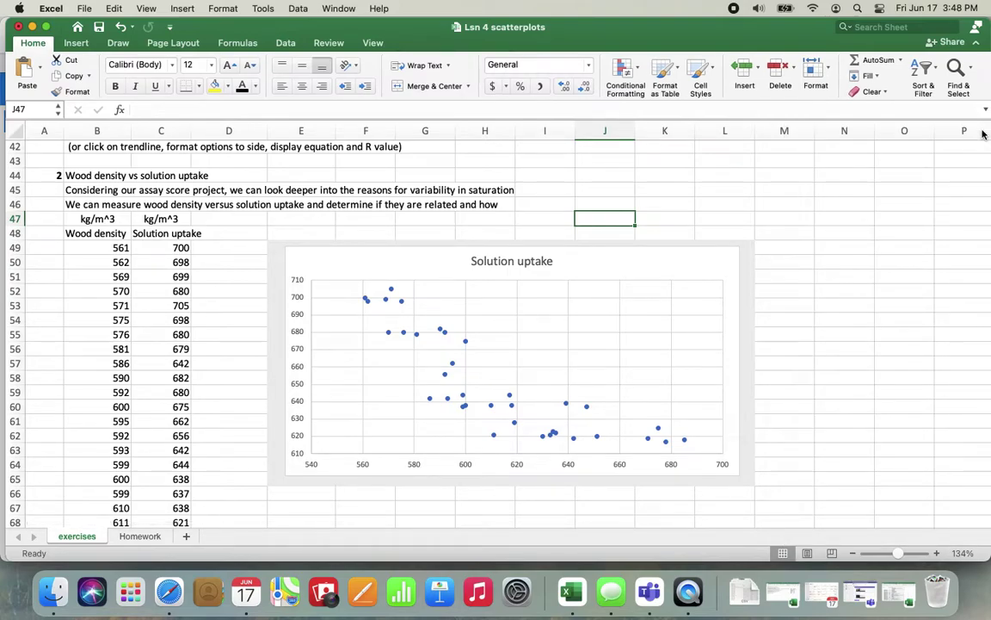
Add a linear trendline to the Solution uptake scatter chart
{"action": "left_click", "coordinate": [615, 272]}
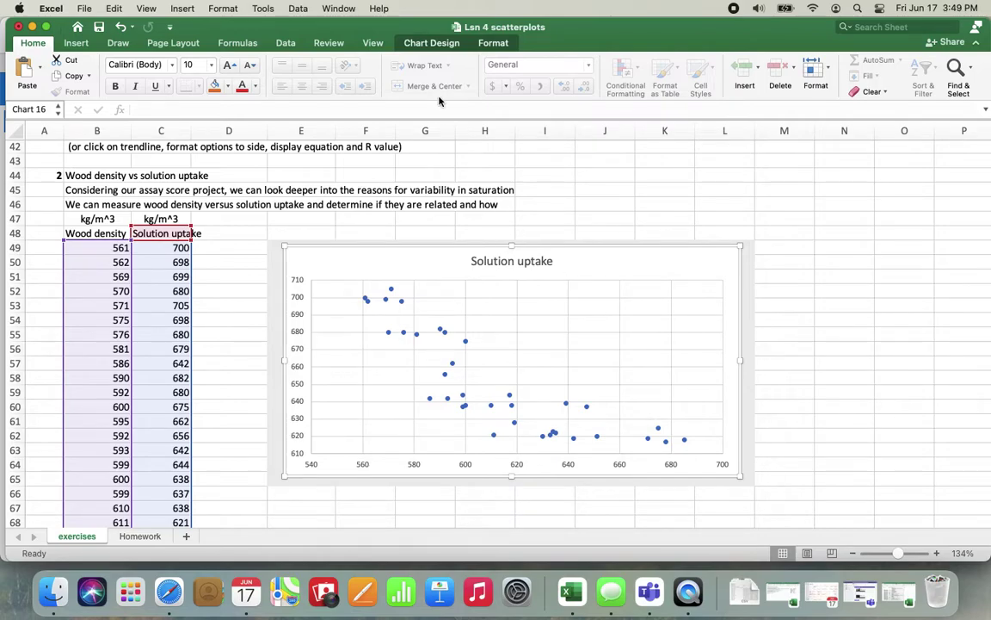
{"action": "left_click", "coordinate": [434, 43]}
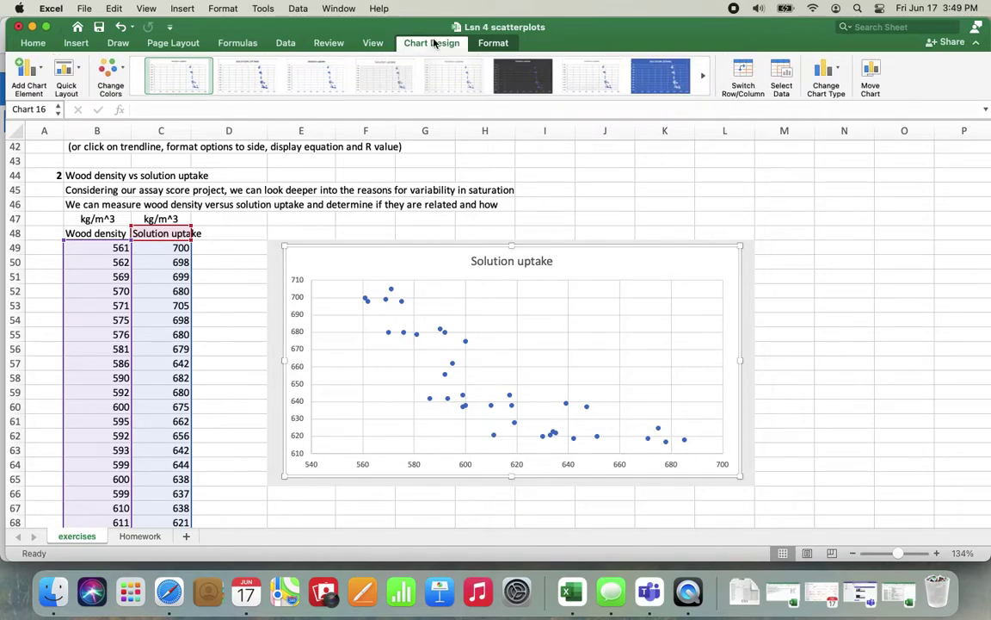
{"action": "left_click", "coordinate": [31, 69]}
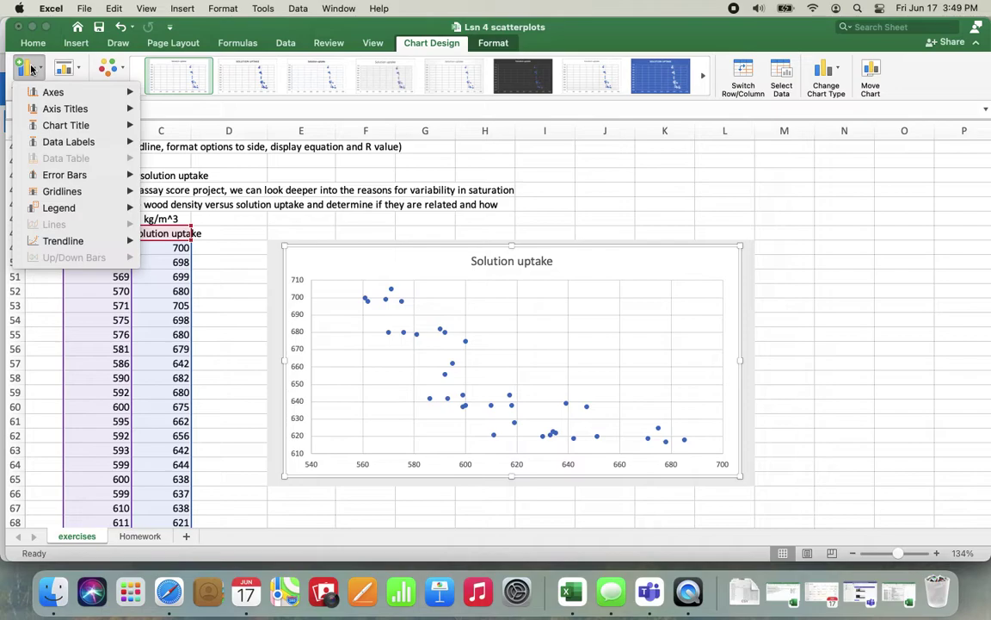
{"action": "mouse_move", "coordinate": [95, 242]}
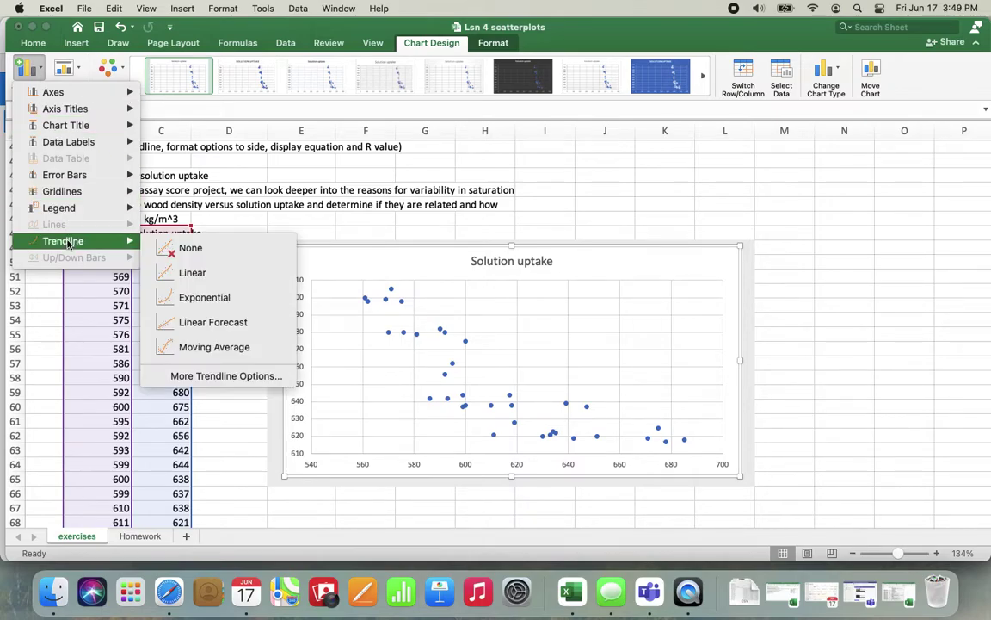
{"action": "left_click", "coordinate": [204, 274]}
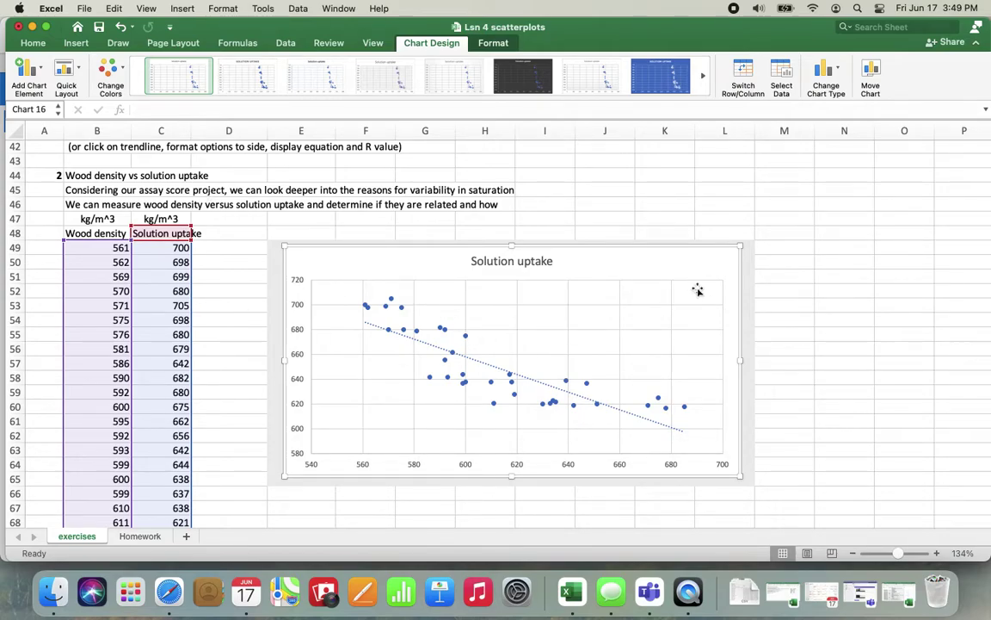
Display the linear trendline's equation and R-squared value on the Solution uptake chart, and move their label above the plot beside the title
{"action": "left_click", "coordinate": [26, 71]}
{"action": "mouse_move", "coordinate": [62, 250]}
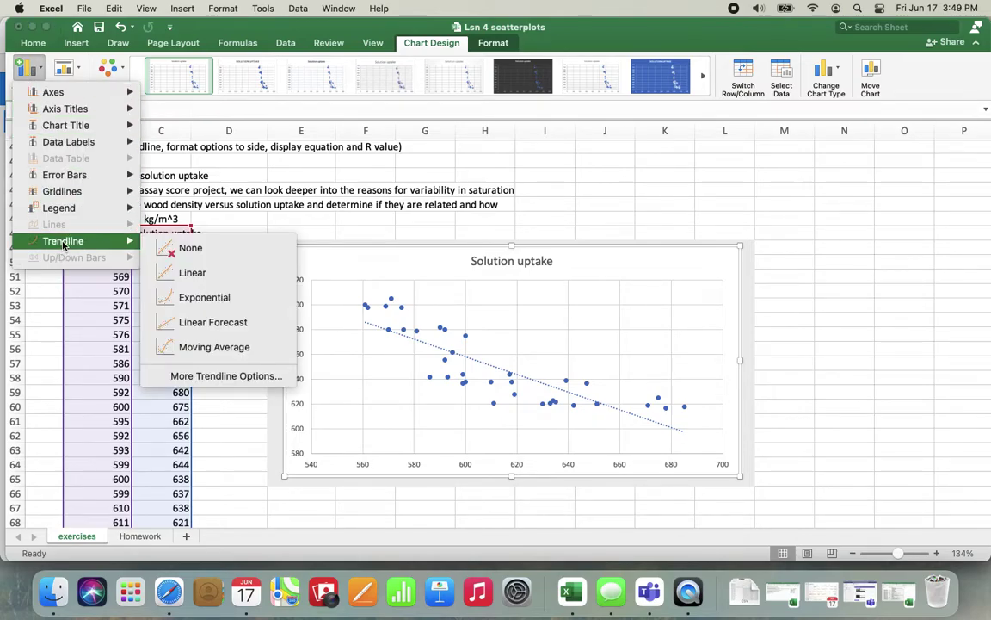
{"action": "left_click", "coordinate": [215, 376]}
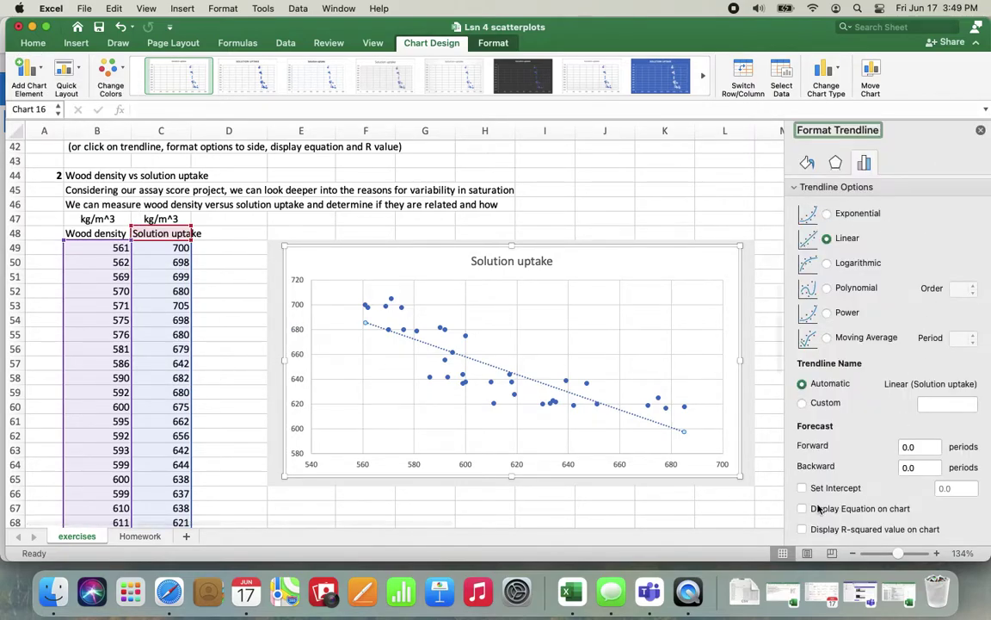
{"action": "left_click", "coordinate": [802, 510]}
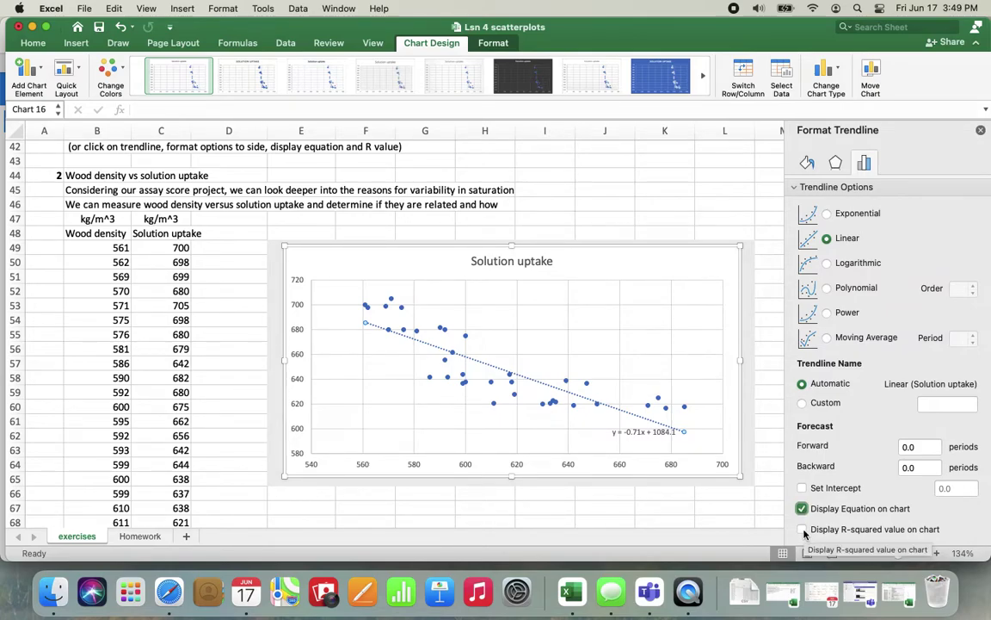
{"action": "left_click", "coordinate": [803, 530]}
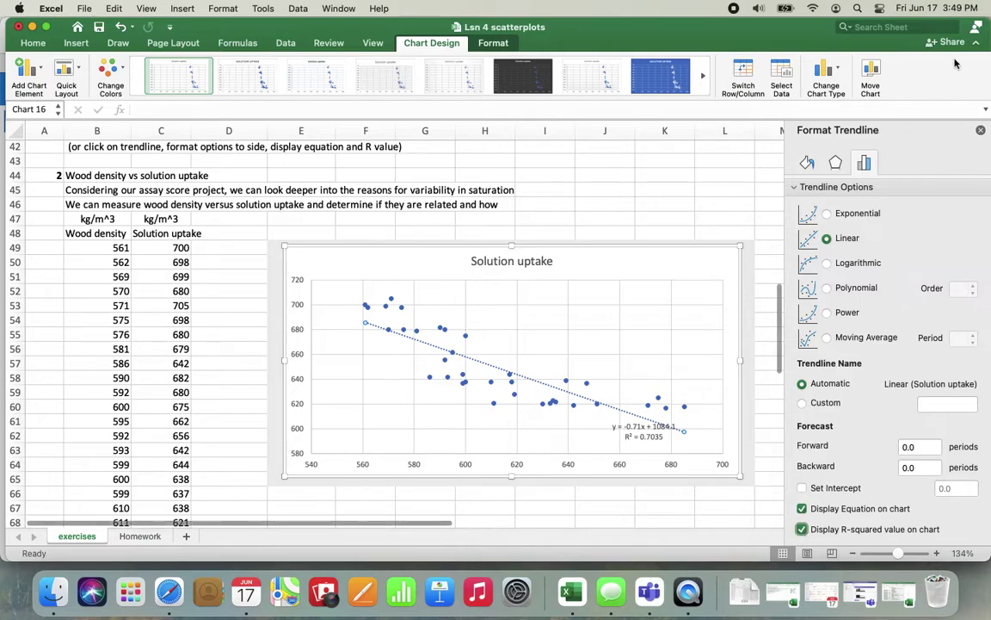
{"action": "left_click", "coordinate": [980, 130]}
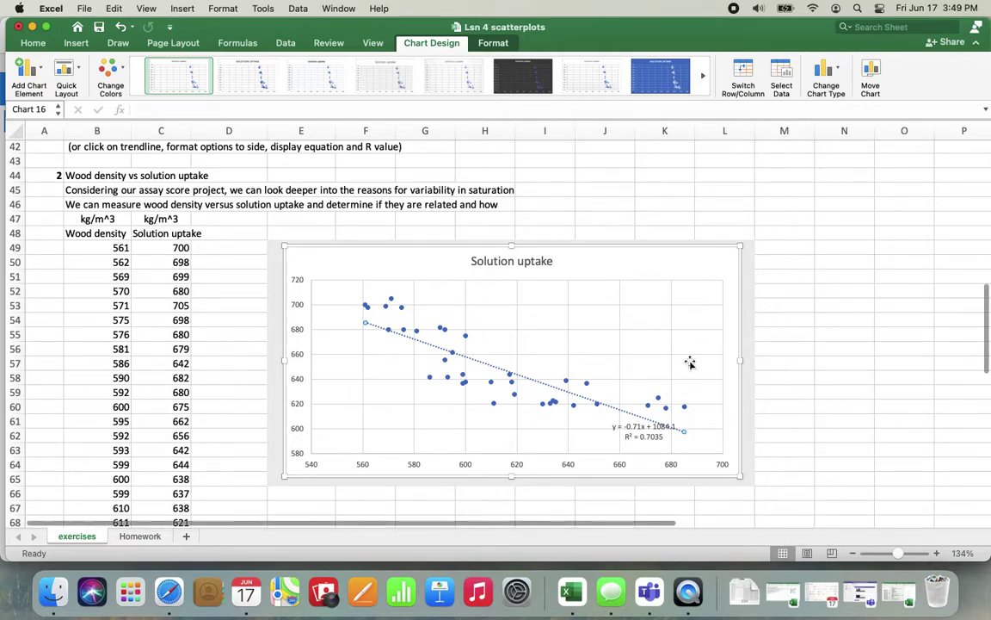
{"action": "left_click_drag", "start_coordinate": [640, 428], "coordinate": [642, 259]}
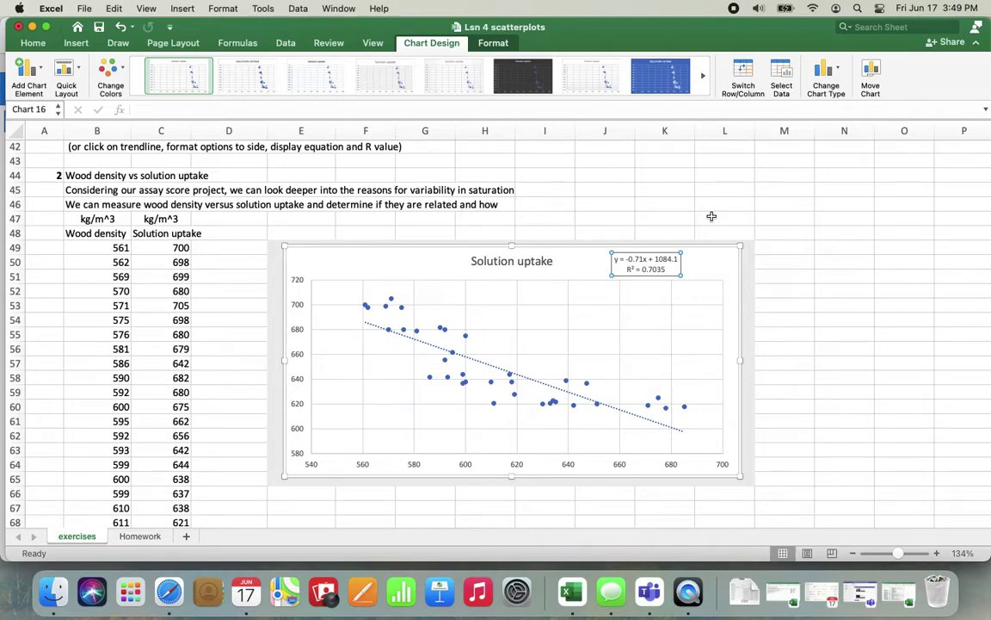
{"action": "left_click", "coordinate": [712, 216]}
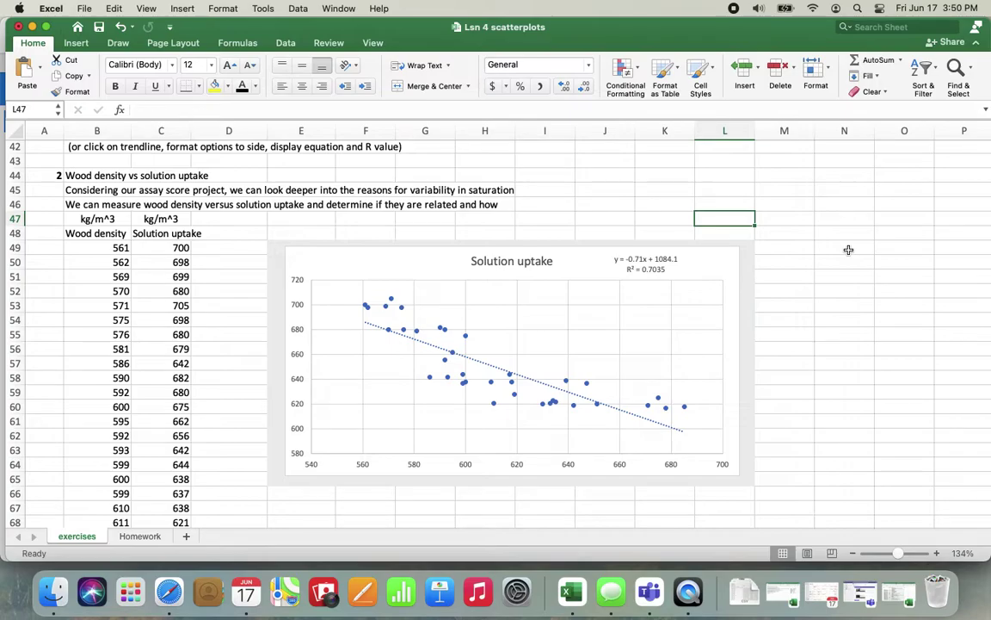
Compare the trendline equations and R-squared values of the two exercise charts, and inspect the exercise 1 prediction formula in L30
{"action": "scroll", "coordinate": [849, 251], "scroll_direction": "up", "scroll_amount": 9}
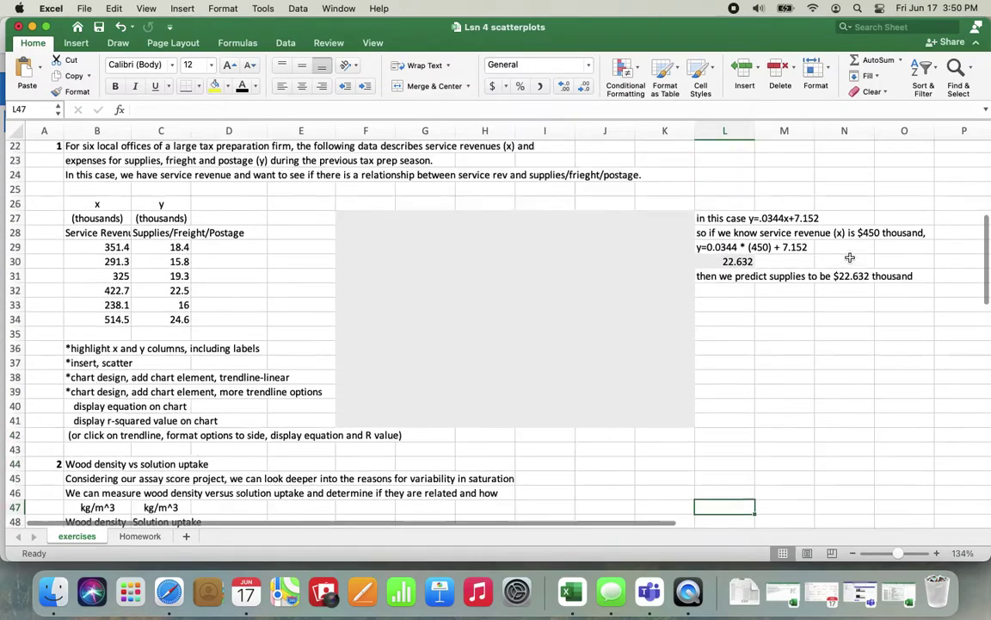
{"action": "scroll", "coordinate": [850, 257], "scroll_direction": "down", "scroll_amount": 3}
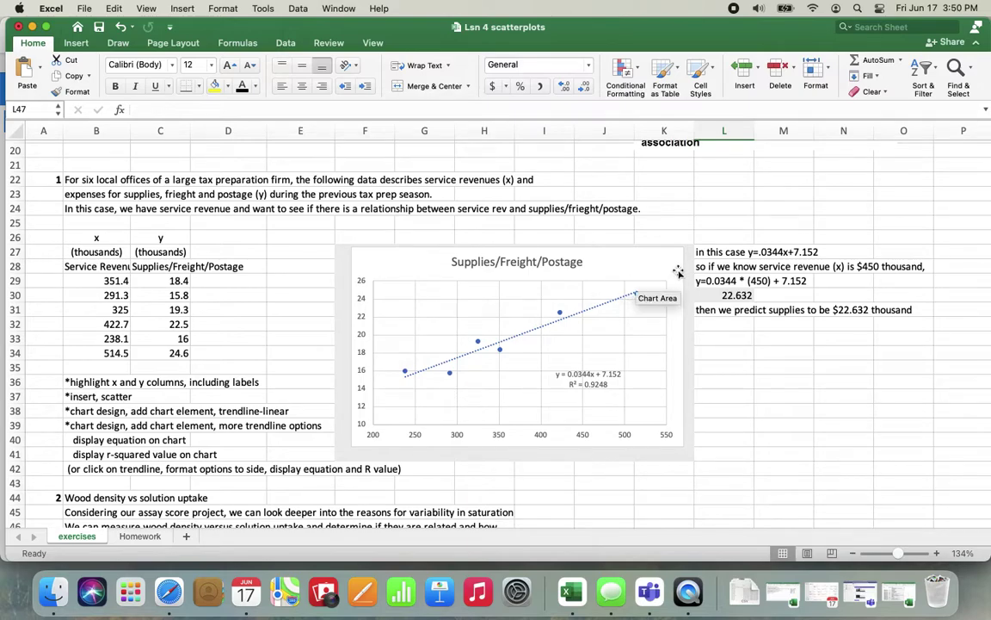
{"action": "scroll", "coordinate": [803, 407], "scroll_direction": "down", "scroll_amount": 10}
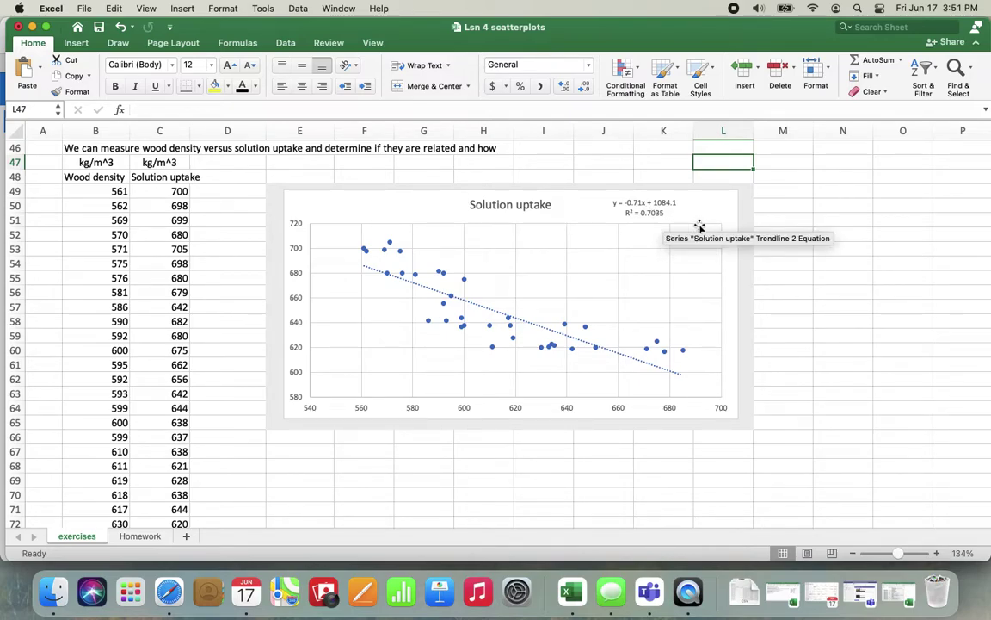
{"action": "scroll", "coordinate": [814, 224], "scroll_direction": "up", "scroll_amount": 8}
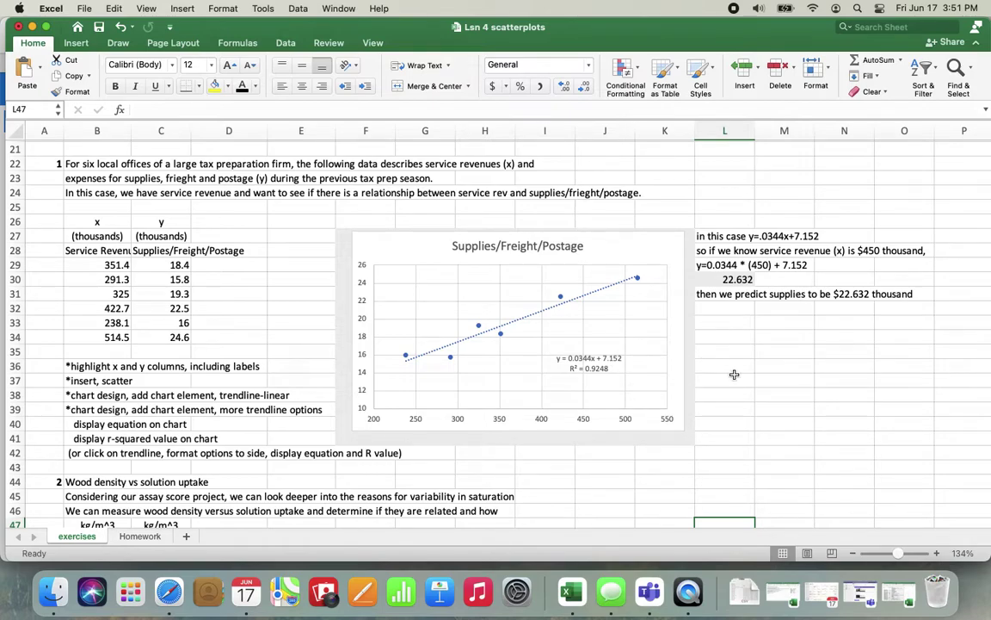
{"action": "scroll", "coordinate": [734, 375], "scroll_direction": "down", "scroll_amount": 6}
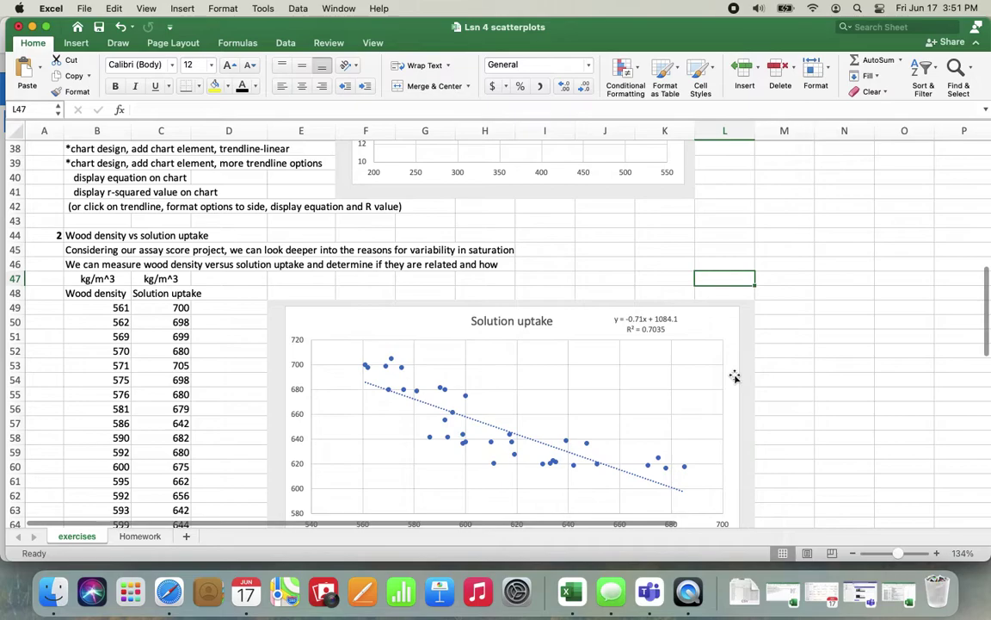
{"action": "scroll", "coordinate": [734, 374], "scroll_direction": "up", "scroll_amount": 5}
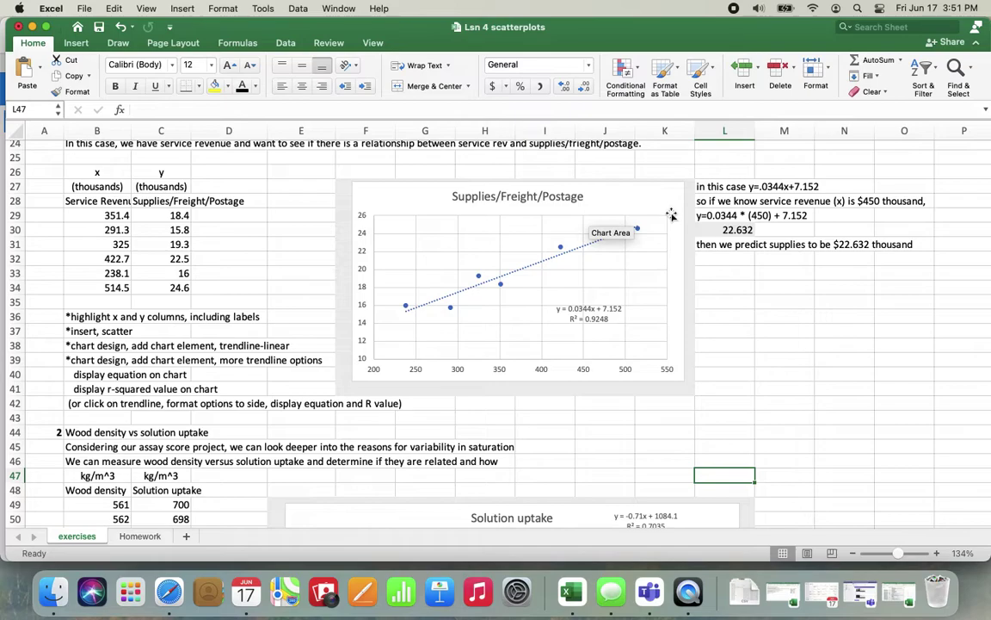
{"action": "left_click", "coordinate": [737, 232]}
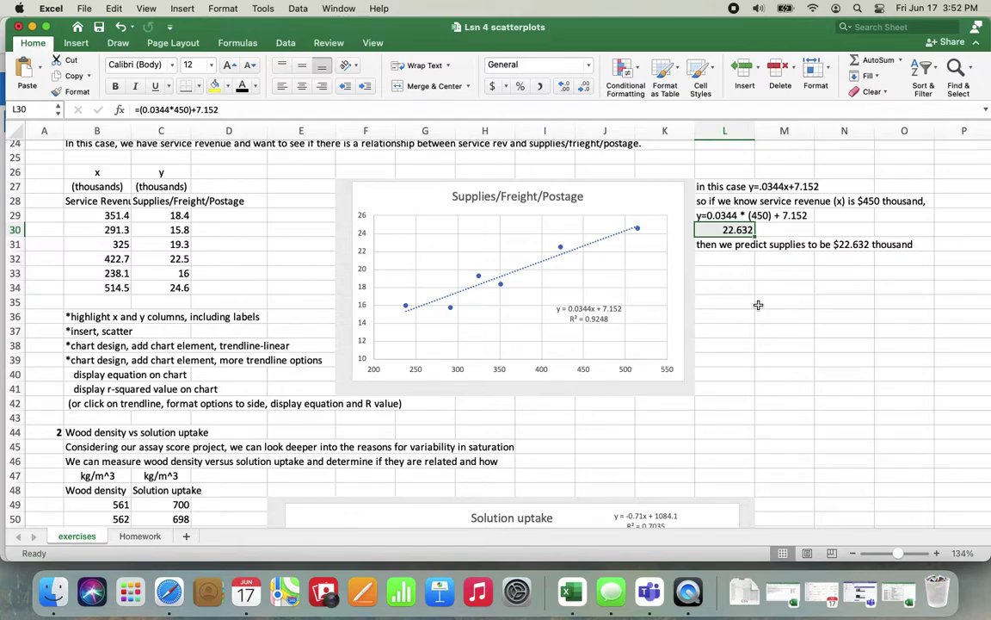
Examine the range of the wood density data and the matching points and trendline in the Solution uptake chart
{"action": "scroll", "coordinate": [758, 305], "scroll_direction": "down", "scroll_amount": 10}
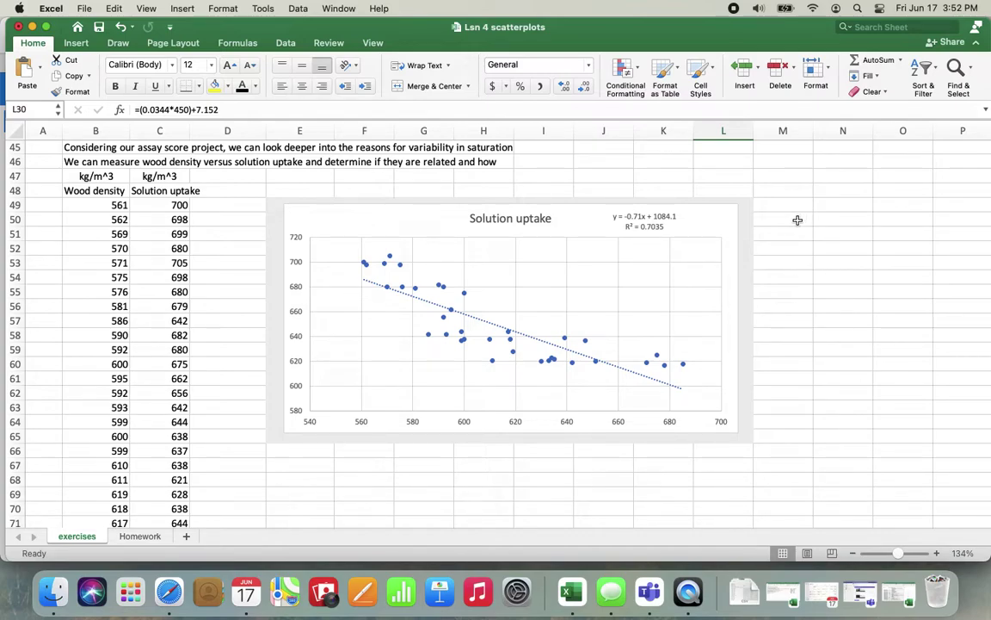
{"action": "scroll", "coordinate": [165, 446], "scroll_direction": "down", "scroll_amount": 3}
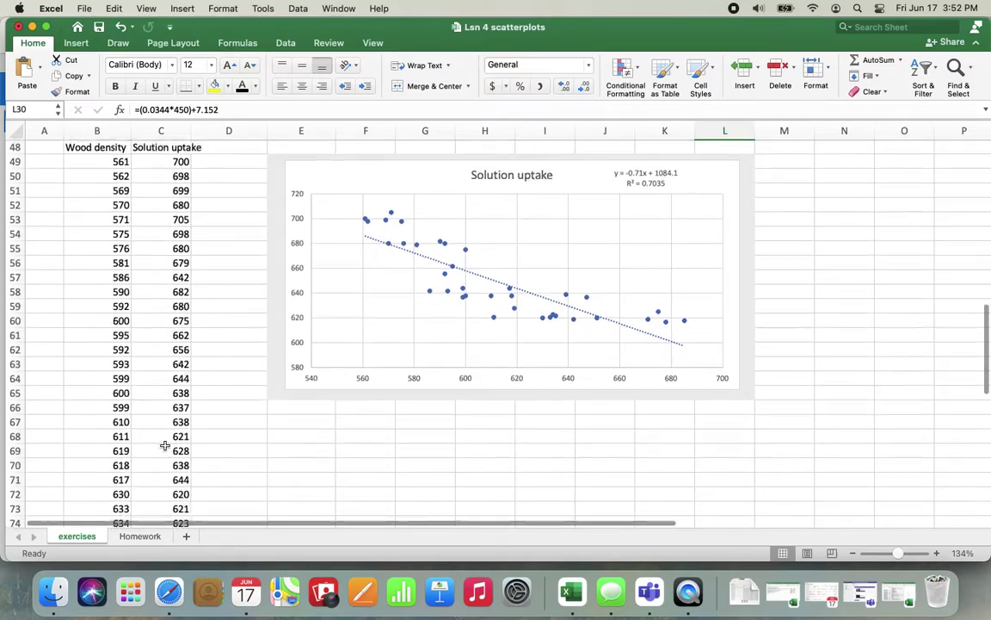
{"action": "scroll", "coordinate": [165, 446], "scroll_direction": "down", "scroll_amount": 10}
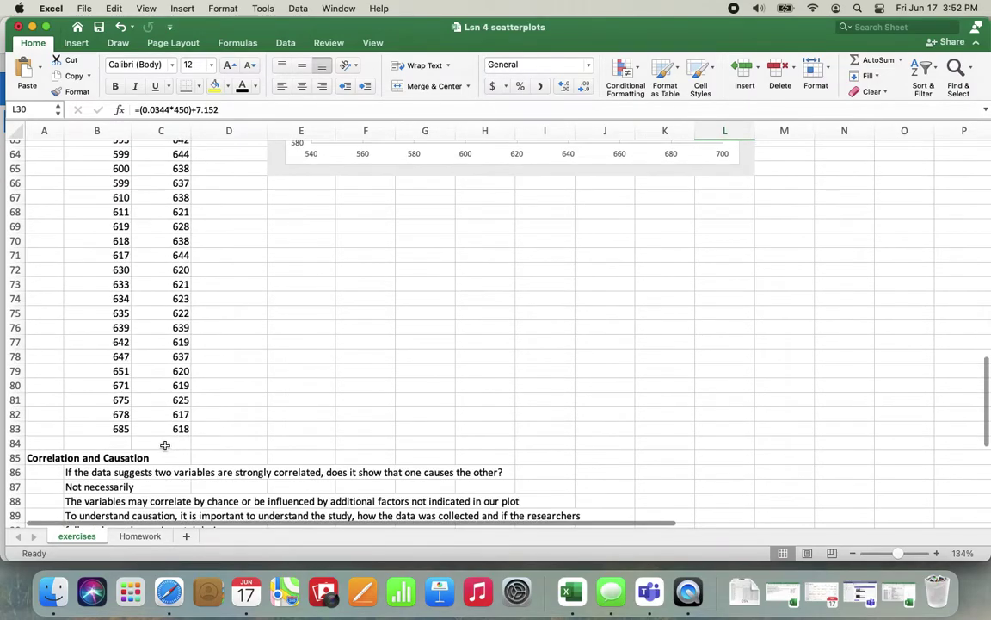
{"action": "scroll", "coordinate": [164, 446], "scroll_direction": "up", "scroll_amount": 4}
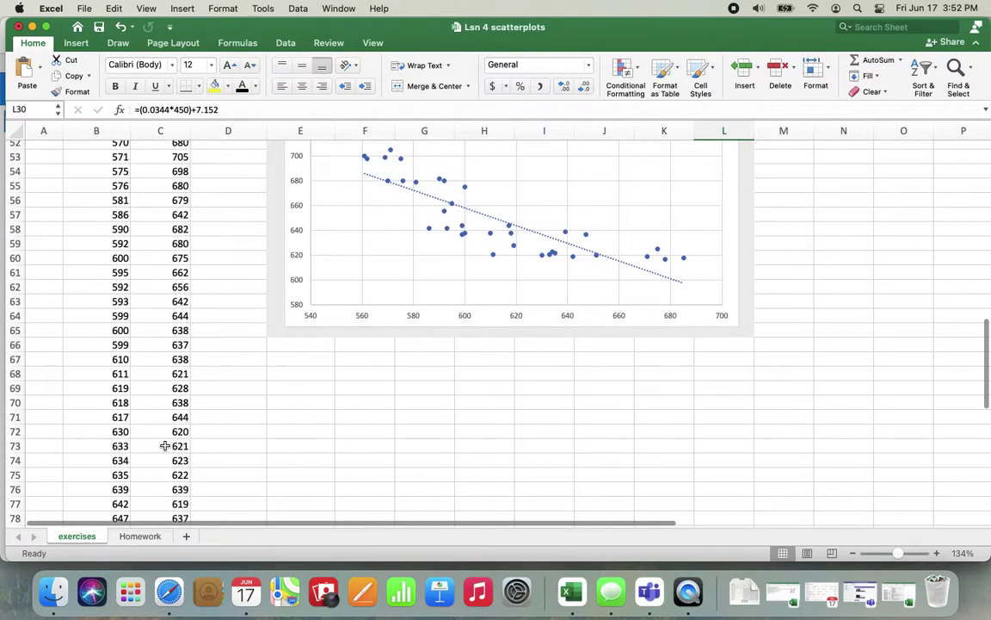
{"action": "left_click", "coordinate": [685, 259]}
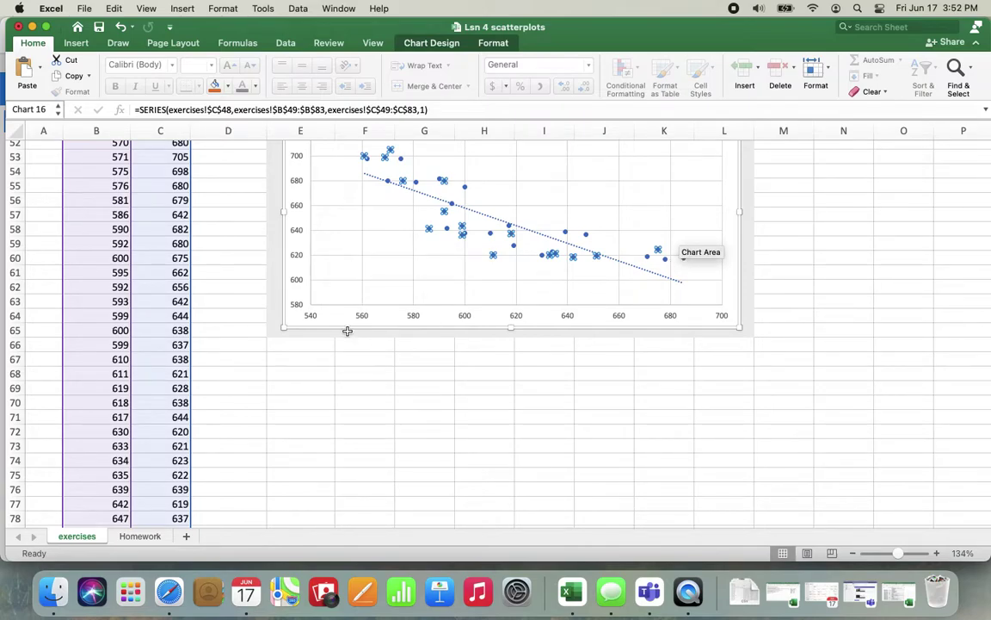
{"action": "scroll", "coordinate": [154, 351], "scroll_direction": "down", "scroll_amount": 3}
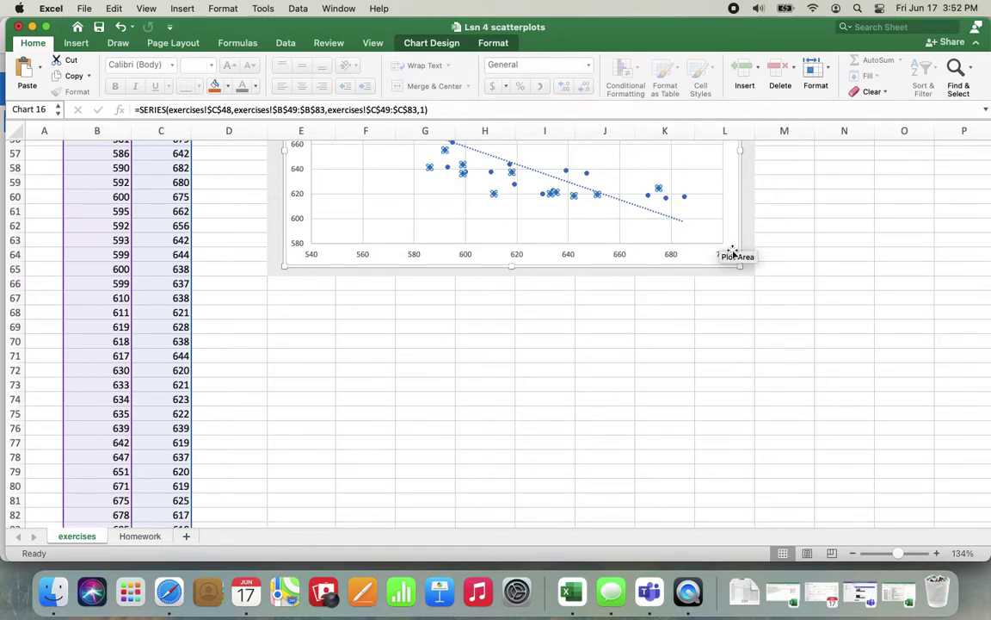
{"action": "scroll", "coordinate": [807, 249], "scroll_direction": "up", "scroll_amount": 5}
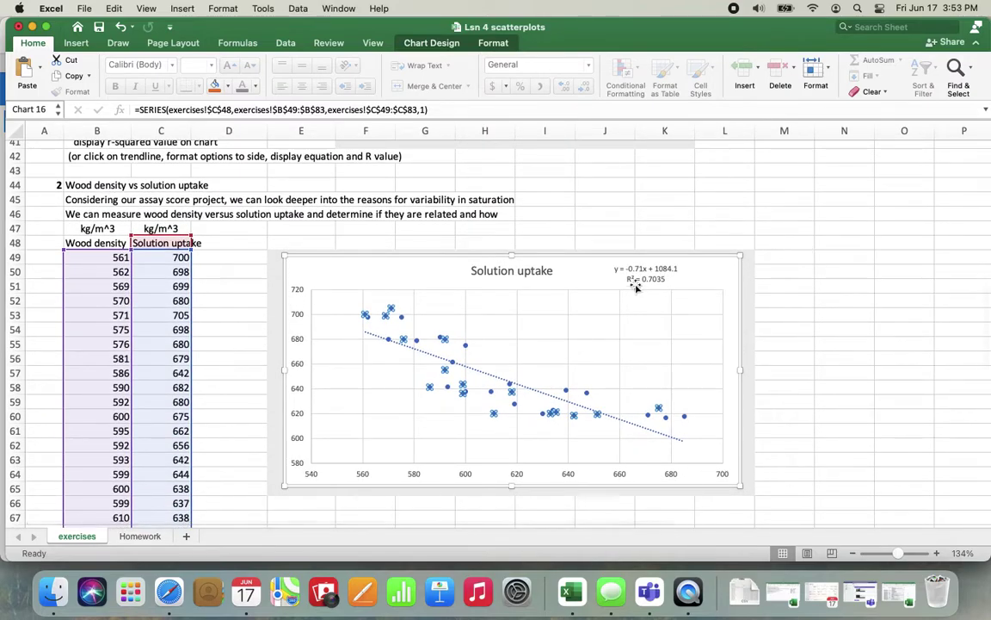
Try predicting solution uptake for a wood density of 700 with =(-.71*700)+1084.1 in M50, and undo the entry
{"action": "left_click", "coordinate": [804, 272]}
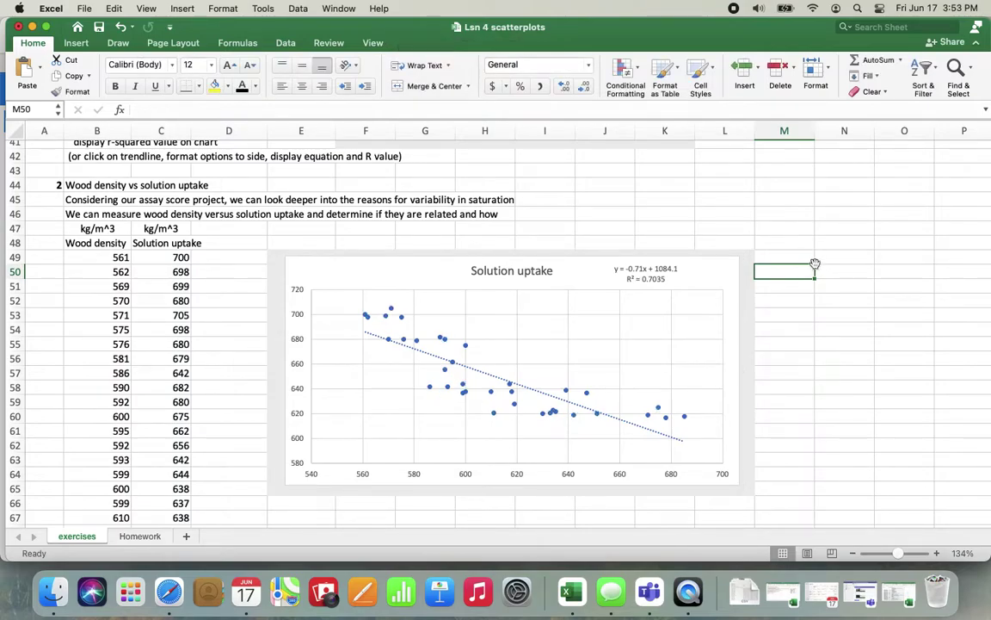
{"action": "type", "text": "="}
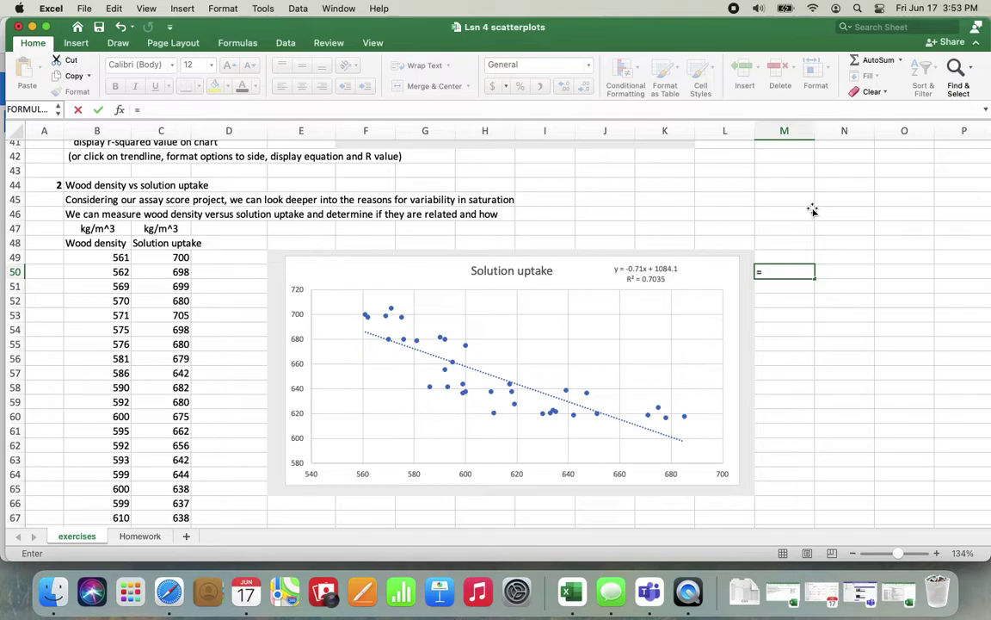
{"action": "type", "text": "(-.71*700)+"}
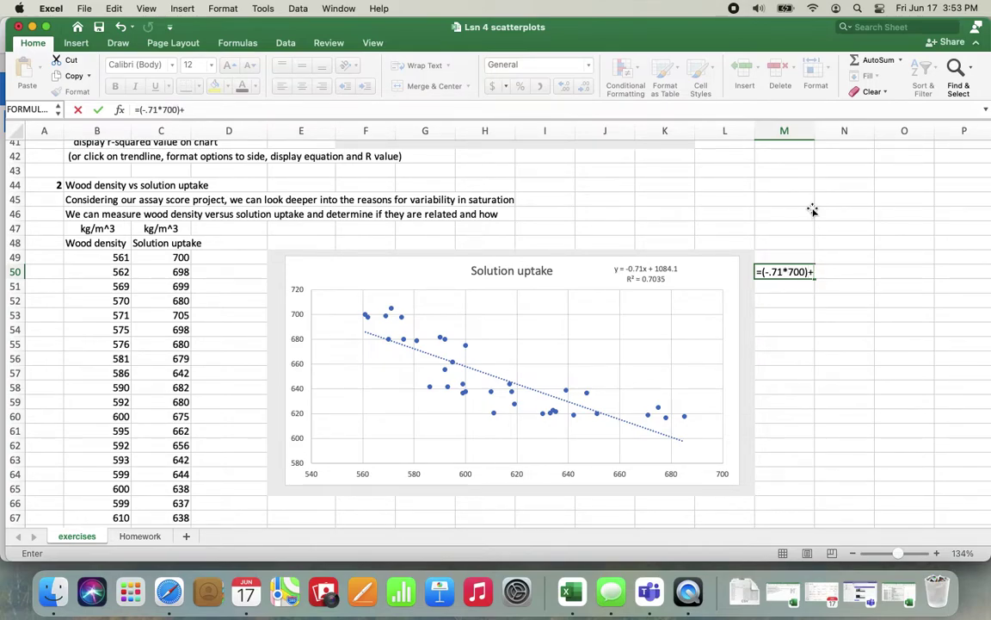
{"action": "type", "text": "1084.1"}
{"action": "key", "text": "Return"}
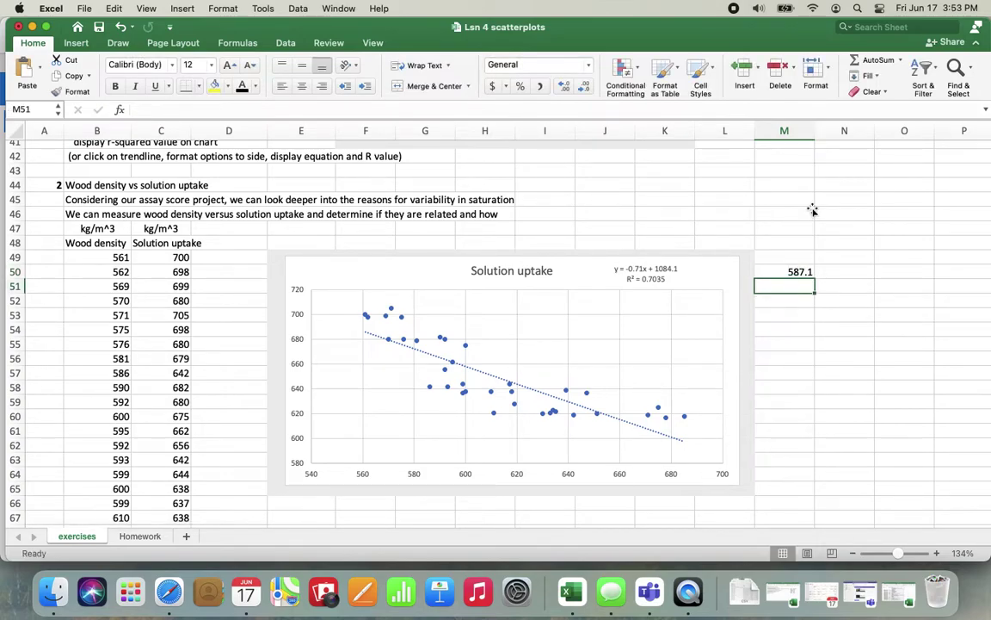
{"action": "key", "text": "Up"}
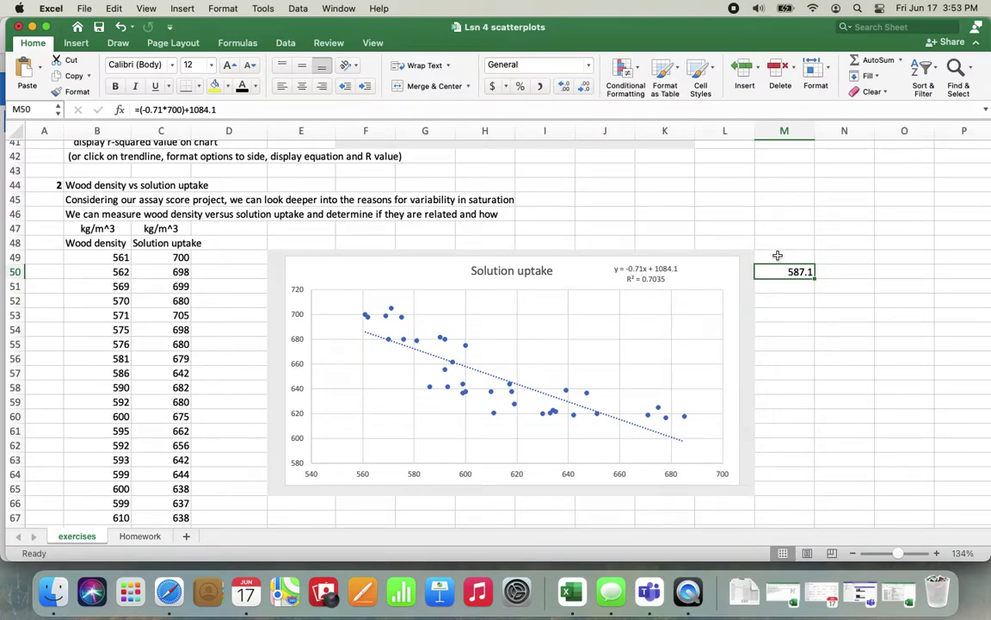
{"action": "key", "text": "super+z"}
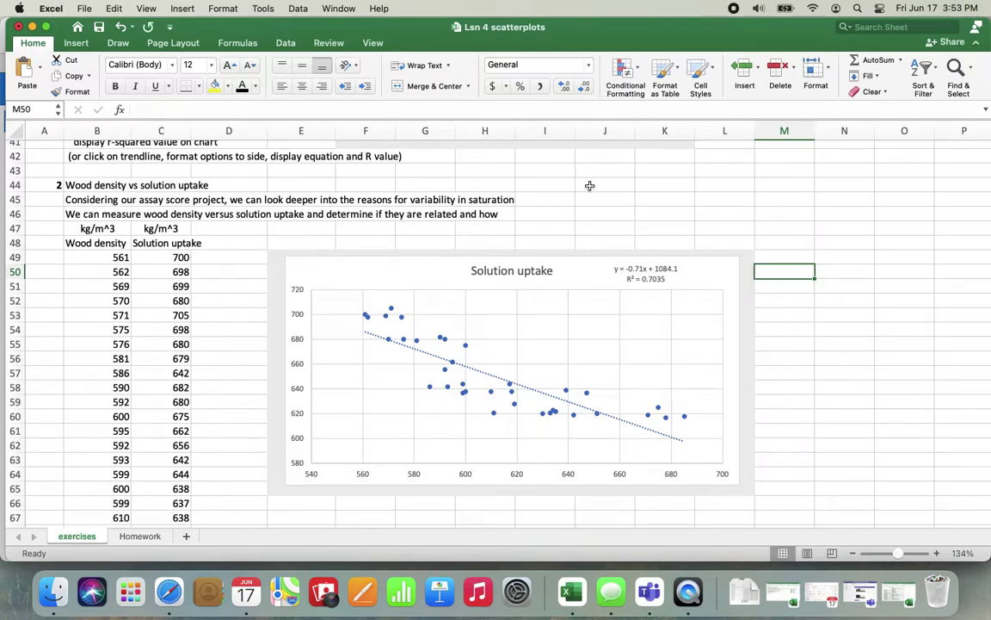
Read the Correlation and Causation notes below the wood density data, and review them against the Solution uptake chart
{"action": "scroll", "coordinate": [589, 186], "scroll_direction": "down", "scroll_amount": 10}
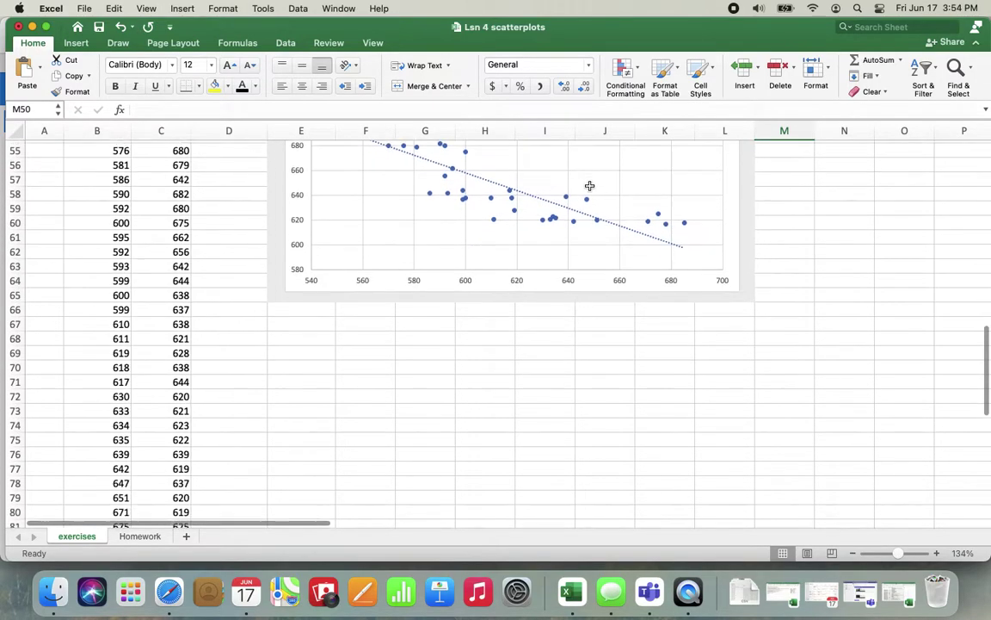
{"action": "scroll", "coordinate": [590, 185], "scroll_direction": "down", "scroll_amount": 7}
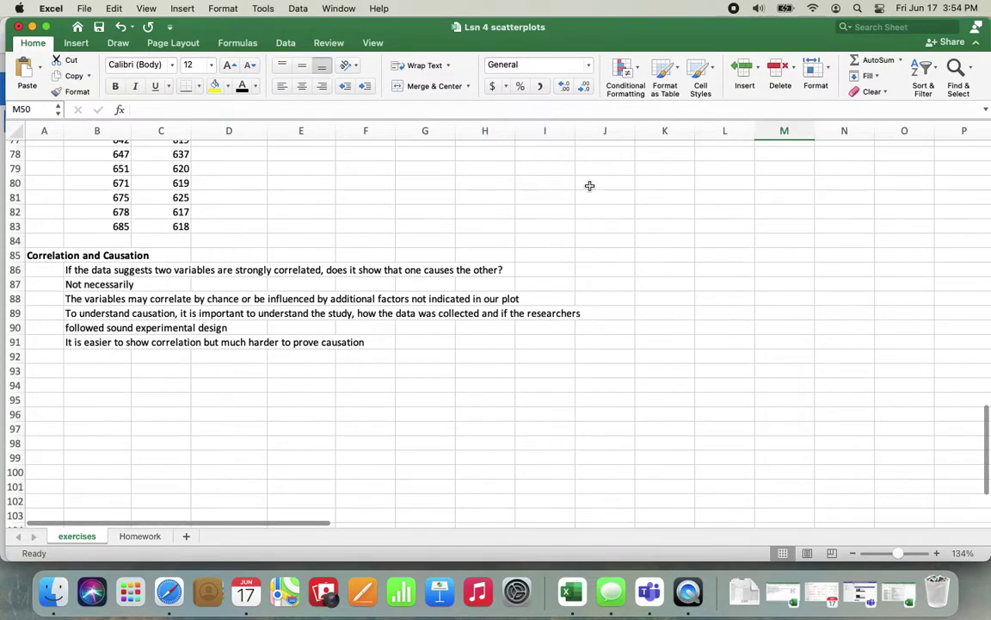
{"action": "left_click", "coordinate": [44, 268]}
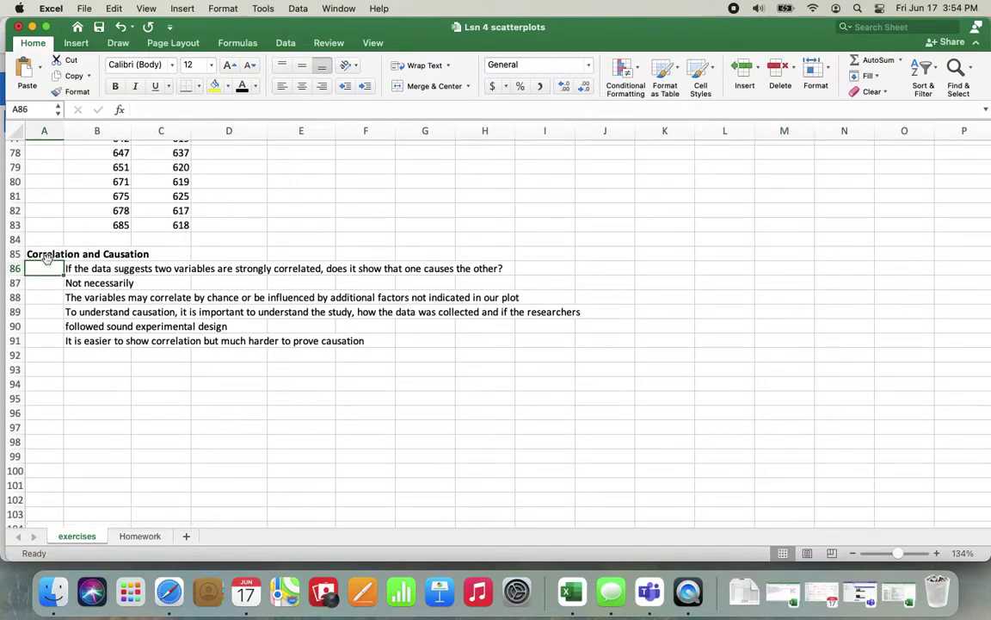
{"action": "left_click", "coordinate": [49, 254]}
{"action": "left_click", "coordinate": [171, 254]}
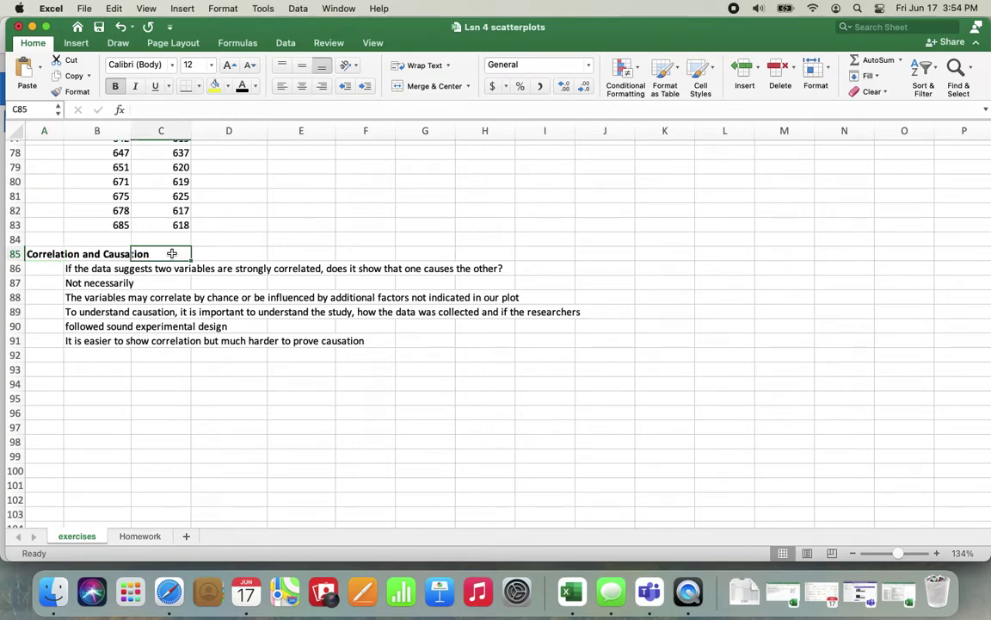
{"action": "left_click", "coordinate": [217, 257]}
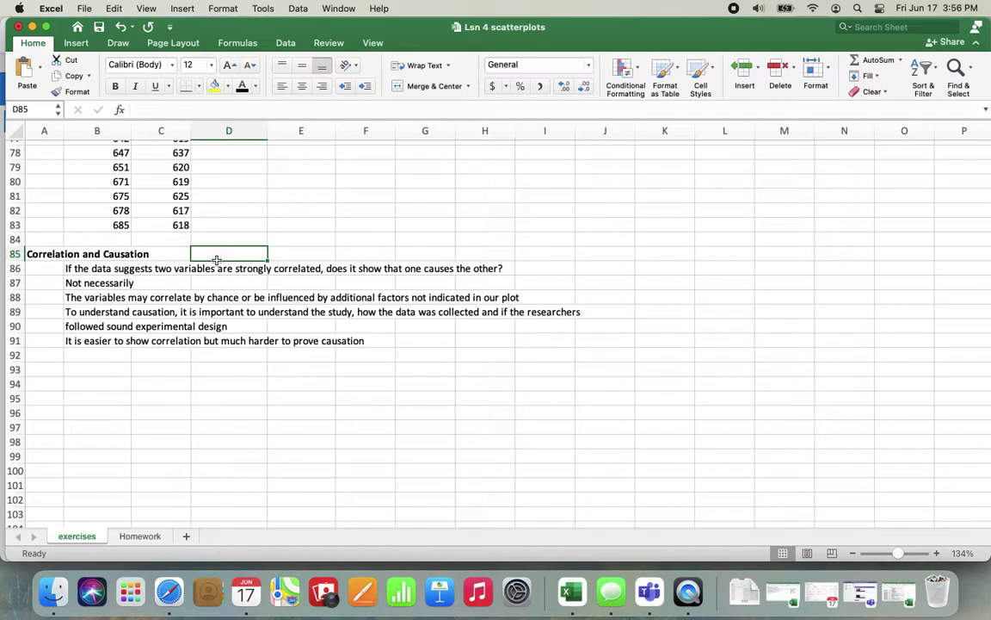
{"action": "scroll", "coordinate": [217, 260], "scroll_direction": "up", "scroll_amount": 15}
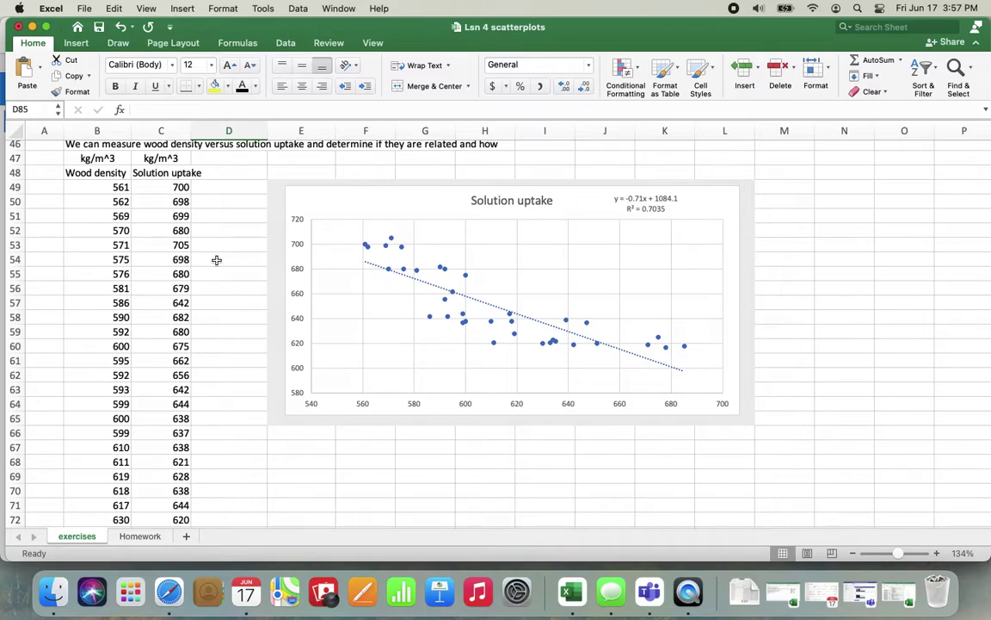
{"action": "scroll", "coordinate": [217, 260], "scroll_direction": "down", "scroll_amount": 15}
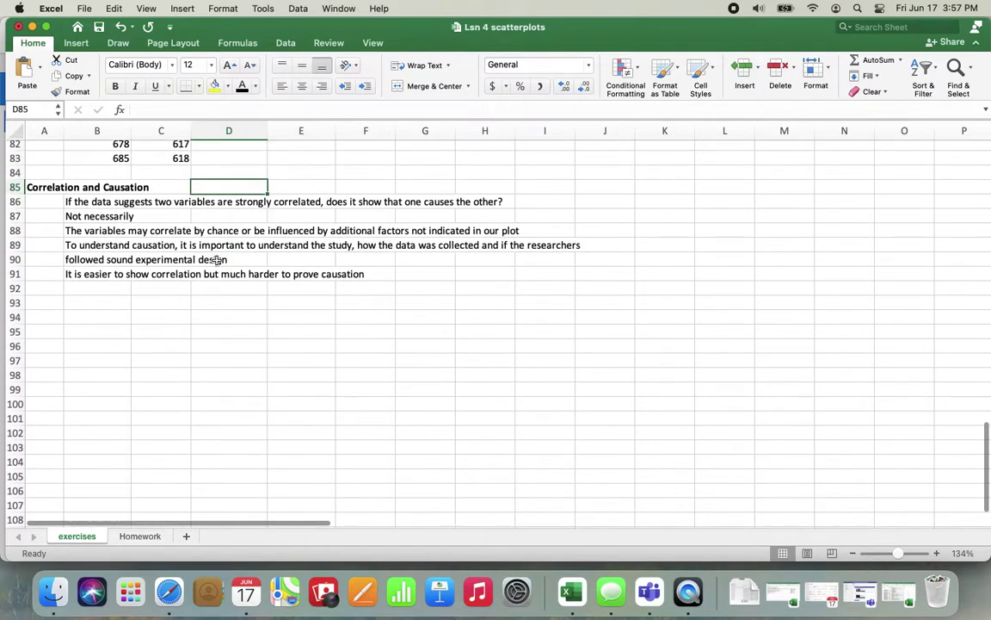
{"action": "scroll", "coordinate": [217, 262], "scroll_direction": "up", "scroll_amount": 9}
{"action": "scroll", "coordinate": [217, 261], "scroll_direction": "up", "scroll_amount": 9}
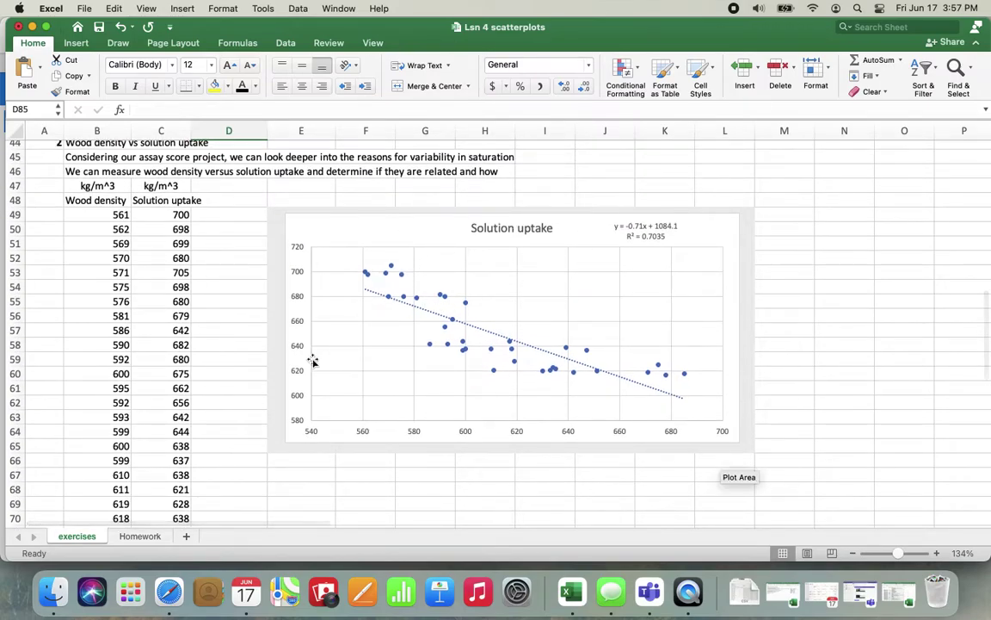
Review the Homework sheet's instructions, the Plot 1 and Plot 2 areas, and the two Interpretation boxes below the data table
{"action": "left_click", "coordinate": [140, 536]}
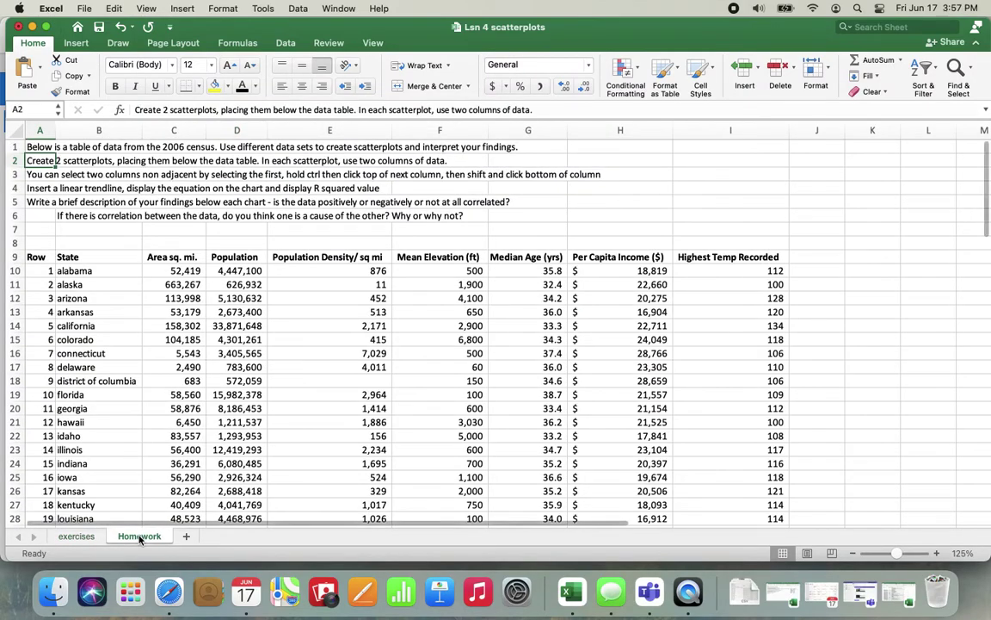
{"action": "left_click", "coordinate": [49, 148]}
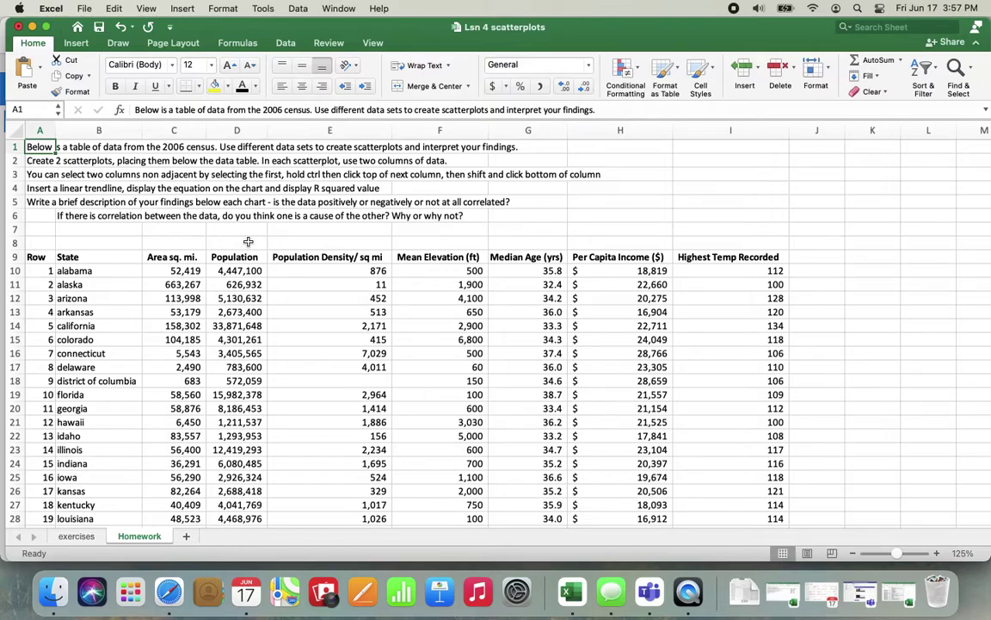
{"action": "scroll", "coordinate": [248, 242], "scroll_direction": "down", "scroll_amount": 9}
{"action": "scroll", "coordinate": [247, 242], "scroll_direction": "down", "scroll_amount": 10}
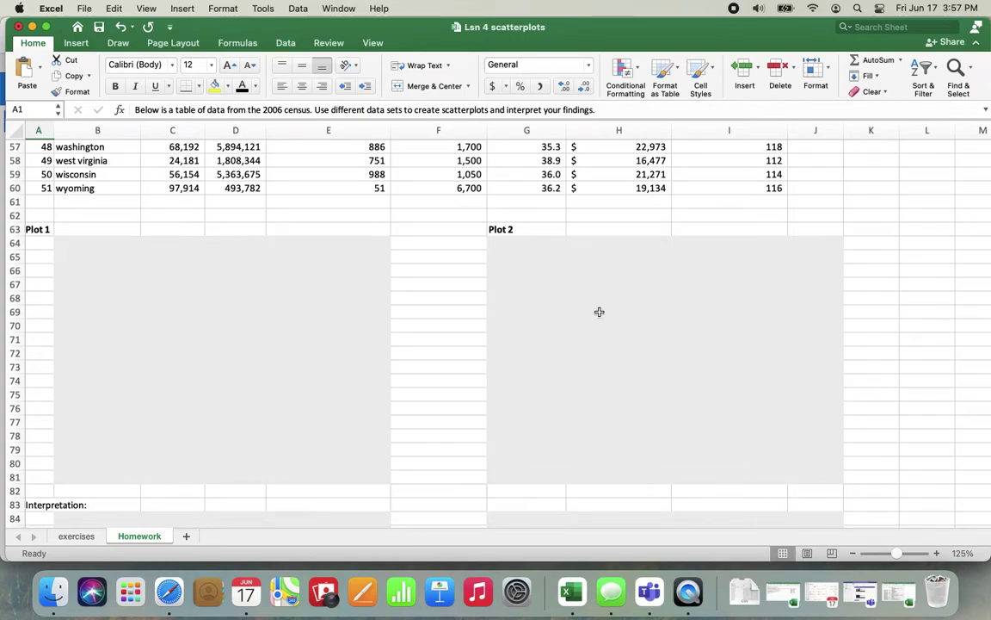
{"action": "scroll", "coordinate": [598, 334], "scroll_direction": "down", "scroll_amount": 5}
{"action": "left_click", "coordinate": [225, 367]}
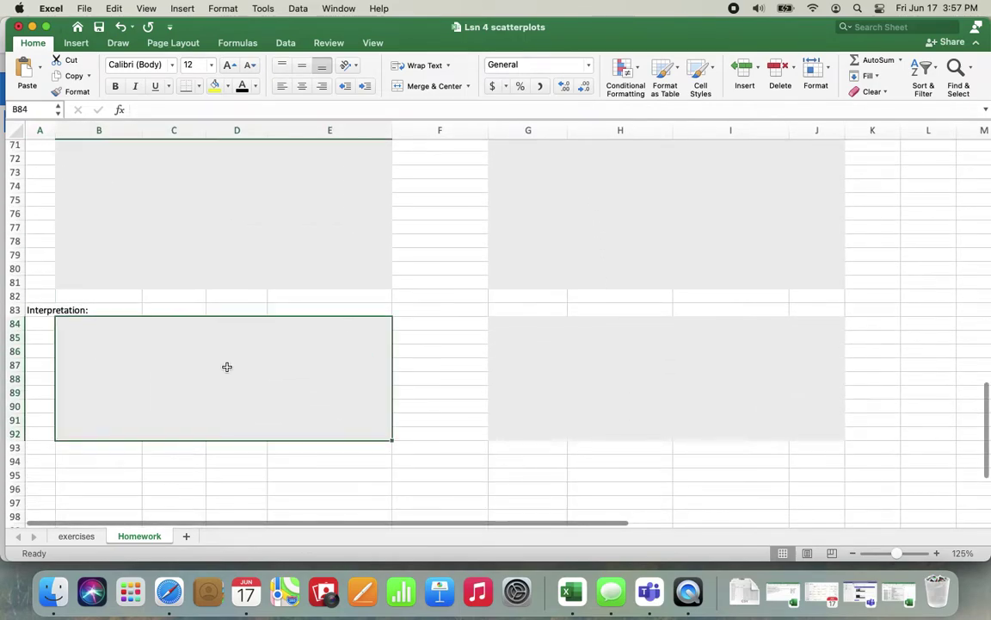
{"action": "left_click", "coordinate": [568, 353]}
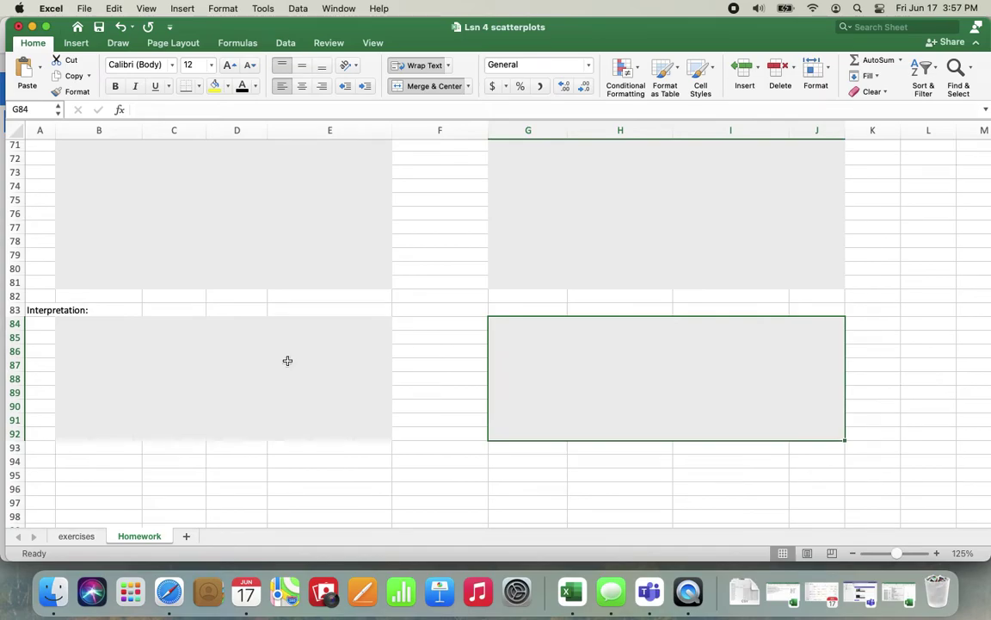
{"action": "left_click", "coordinate": [287, 360]}
{"action": "left_click", "coordinate": [544, 369]}
{"action": "scroll", "coordinate": [544, 370], "scroll_direction": "up", "scroll_amount": 12}
{"action": "scroll", "coordinate": [543, 370], "scroll_direction": "up", "scroll_amount": 11}
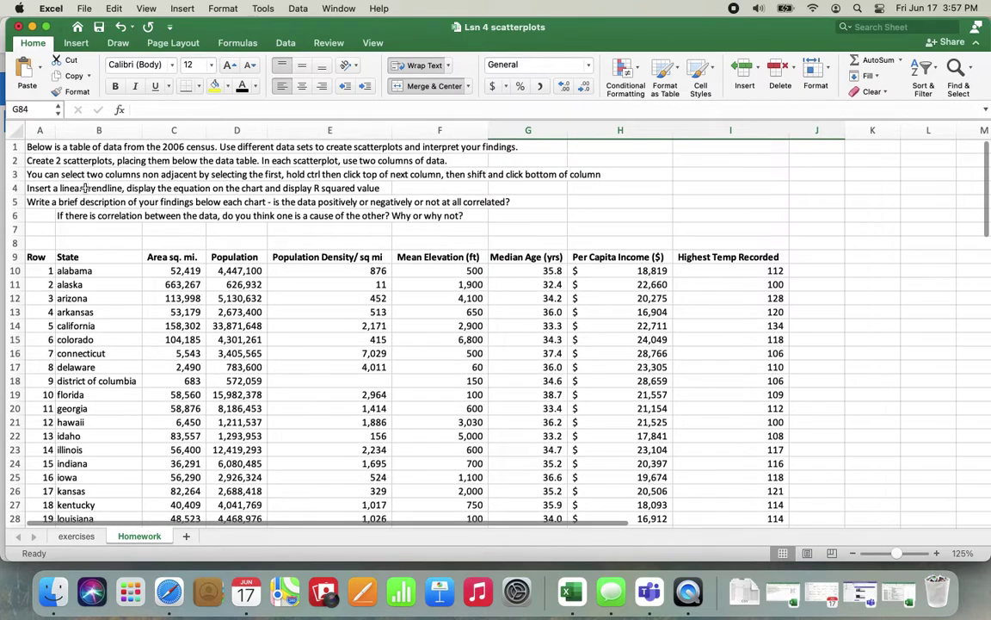
Try selecting the adjacent Area sq. mi. and Population columns from their headers as scatterplot data, and drop the selection
{"action": "left_click", "coordinate": [32, 172]}
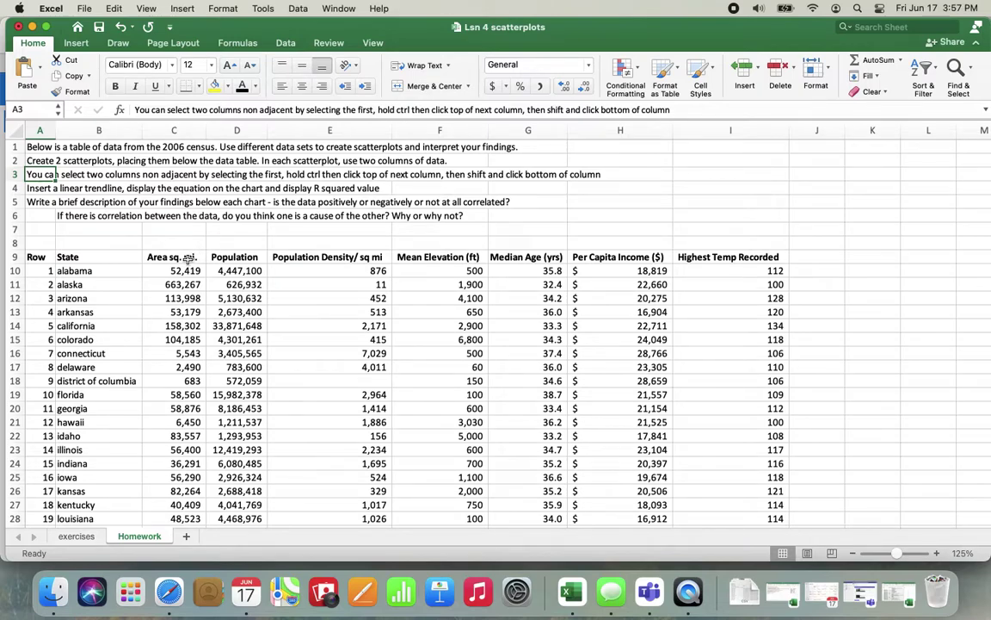
{"action": "left_click_drag", "start_coordinate": [188, 260], "coordinate": [234, 448]}
{"action": "scroll", "coordinate": [234, 448], "scroll_direction": "up", "scroll_amount": 10}
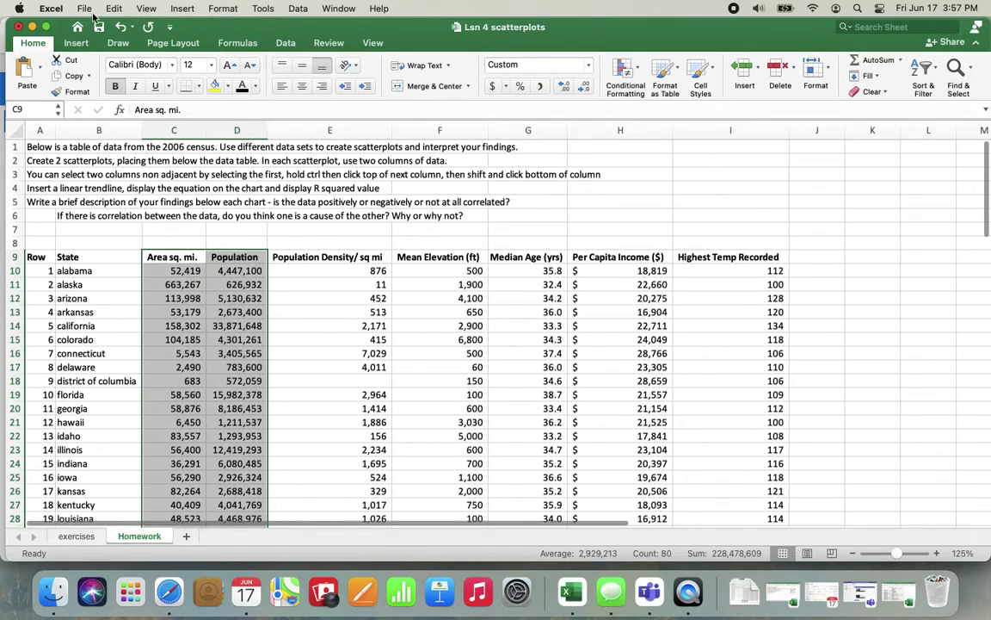
{"action": "left_click", "coordinate": [76, 43]}
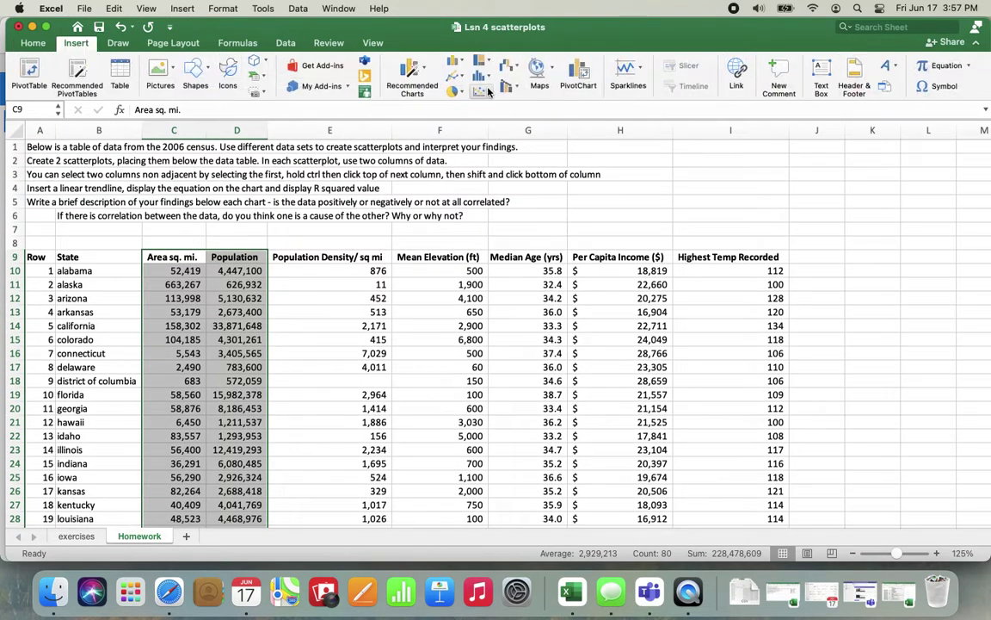
{"action": "left_click", "coordinate": [121, 229]}
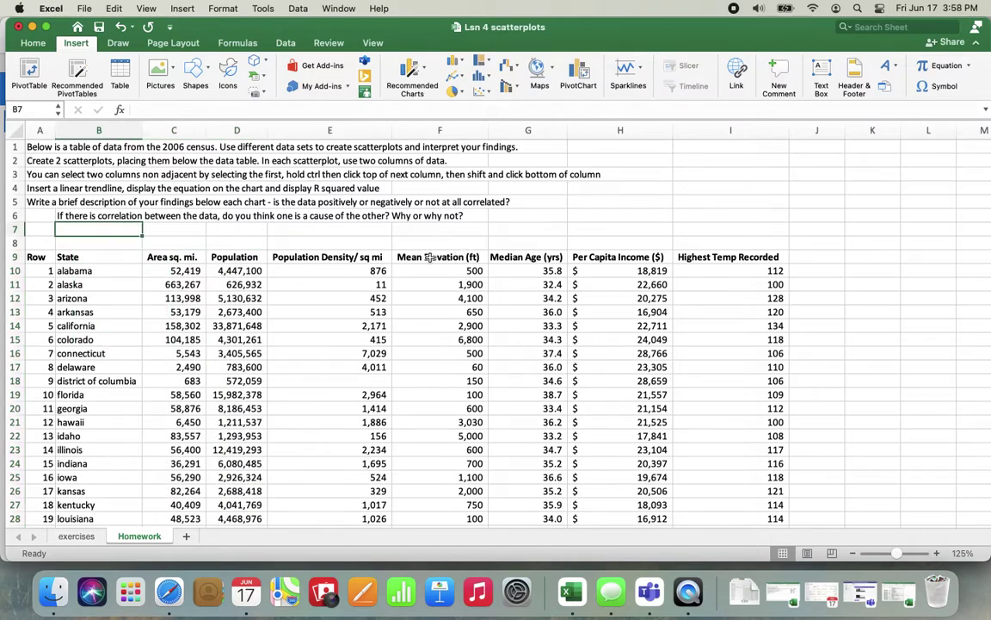
Try selecting the Population data from its header and adding the non-adjacent Mean Elevation (ft) column
{"action": "left_click", "coordinate": [244, 259]}
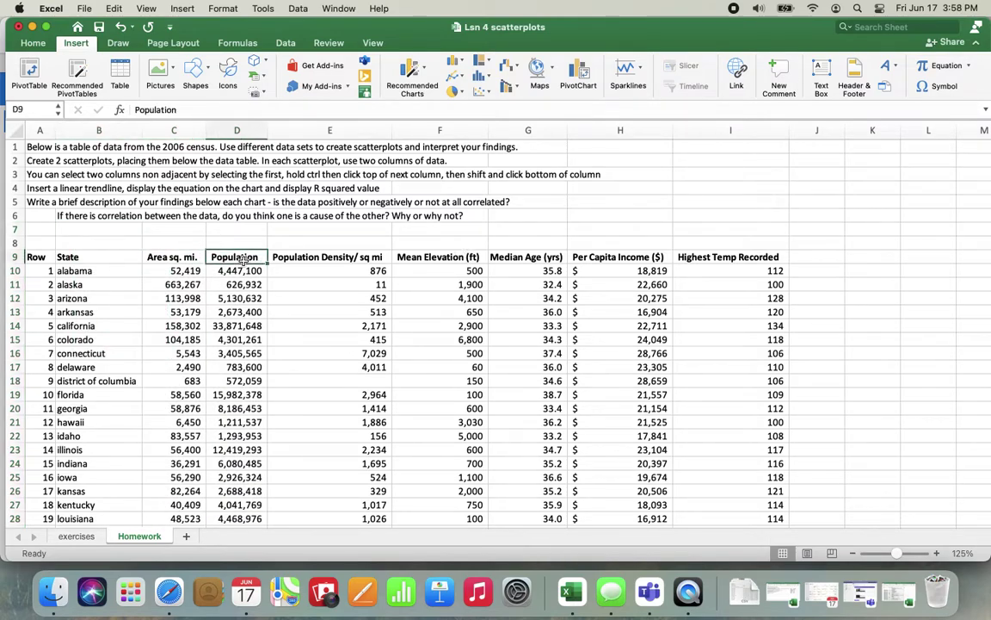
{"action": "left_click_drag", "start_coordinate": [244, 259], "coordinate": [263, 541]}
{"action": "scroll", "coordinate": [337, 290], "scroll_direction": "up", "scroll_amount": 5}
{"action": "scroll", "coordinate": [336, 290], "scroll_direction": "right", "scroll_amount": 1}
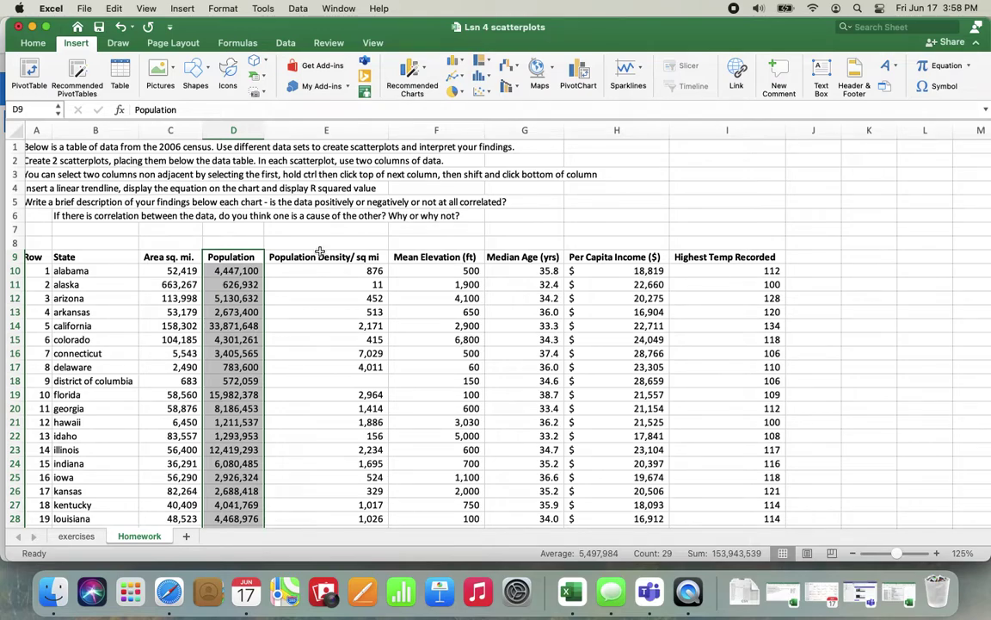
{"action": "right_click", "coordinate": [436, 259]}
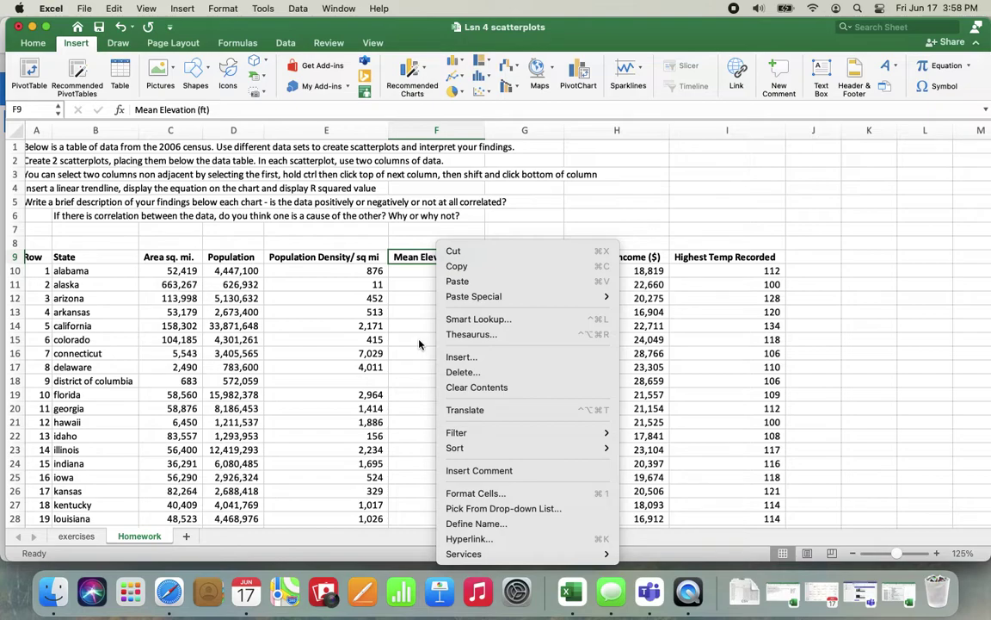
{"action": "key", "text": "Escape"}
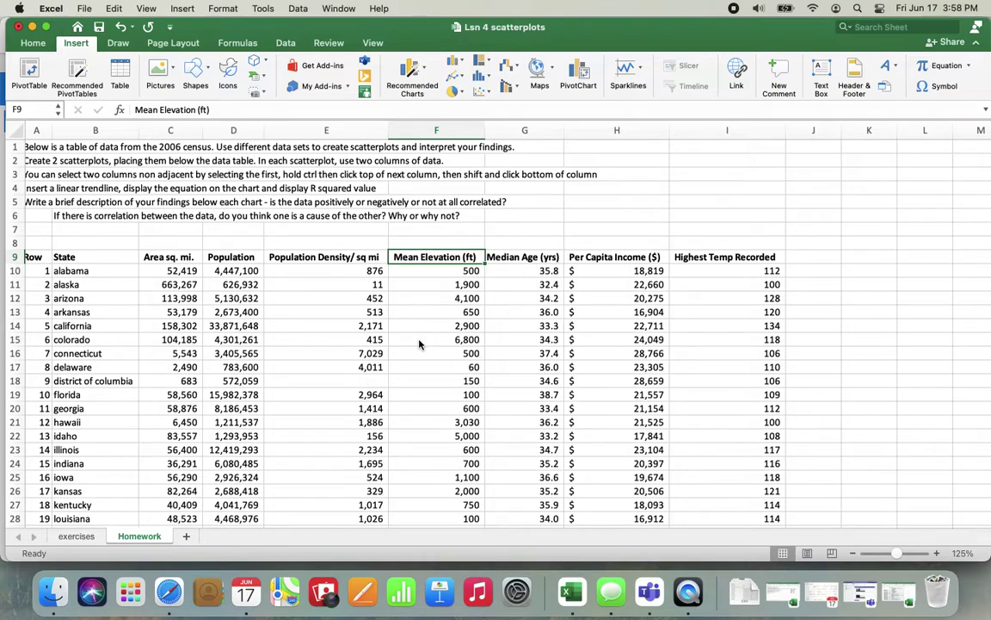
Select the whole Population column down to the last state and try again to add the Mean Elevation (ft) header
{"action": "left_click", "coordinate": [232, 258]}
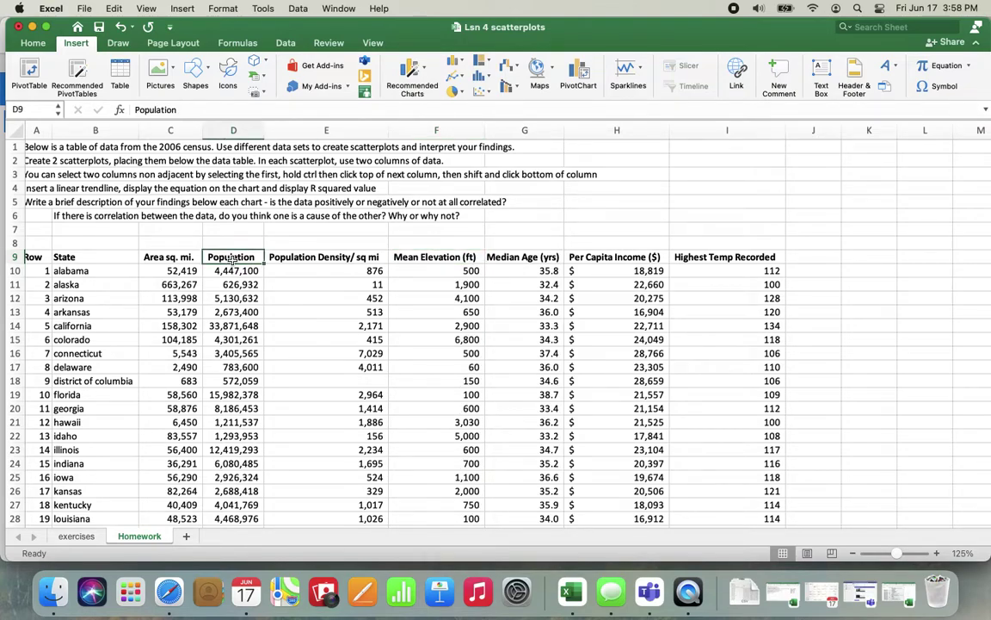
{"action": "left_click_drag", "start_coordinate": [231, 258], "coordinate": [242, 486]}
{"action": "scroll", "coordinate": [406, 356], "scroll_direction": "up", "scroll_amount": 8}
{"action": "scroll", "coordinate": [406, 356], "scroll_direction": "up", "scroll_amount": 4}
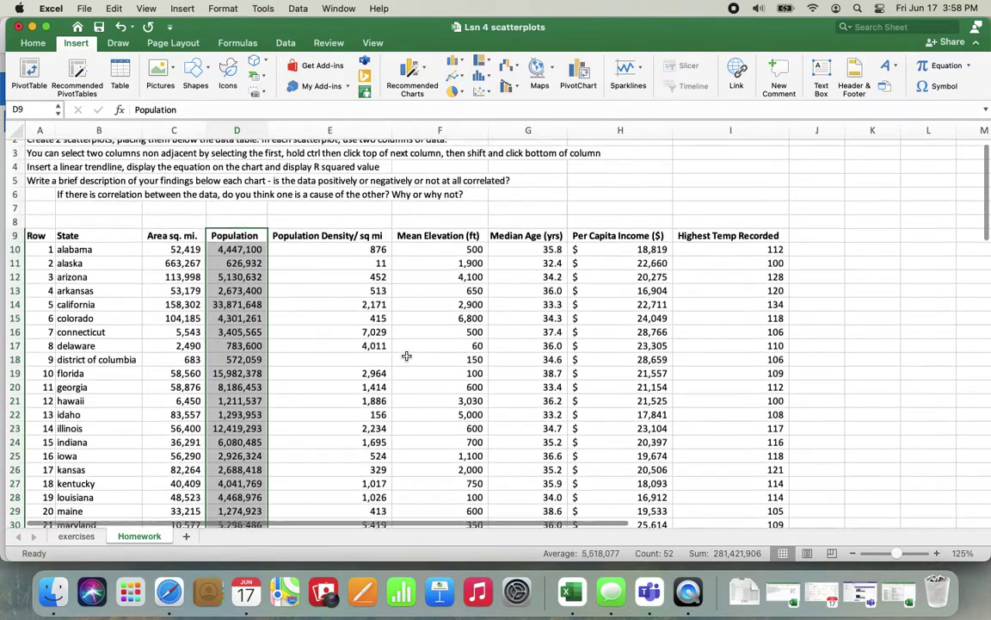
{"action": "left_click", "coordinate": [432, 240], "text": "ctrl"}
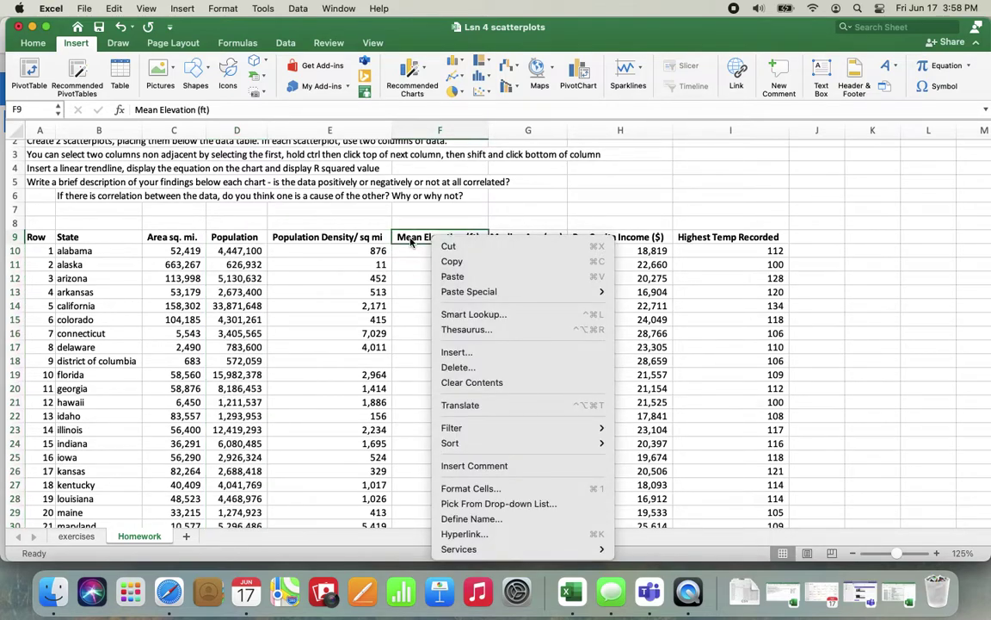
{"action": "key", "text": "Escape"}
{"action": "left_click", "coordinate": [442, 250]}
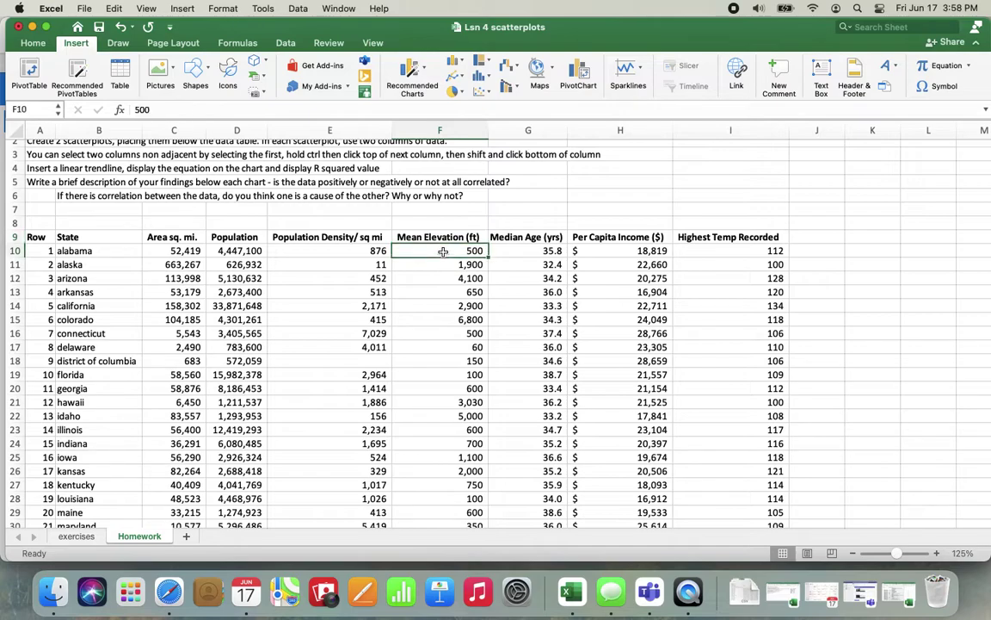
{"action": "key", "text": "Up"}
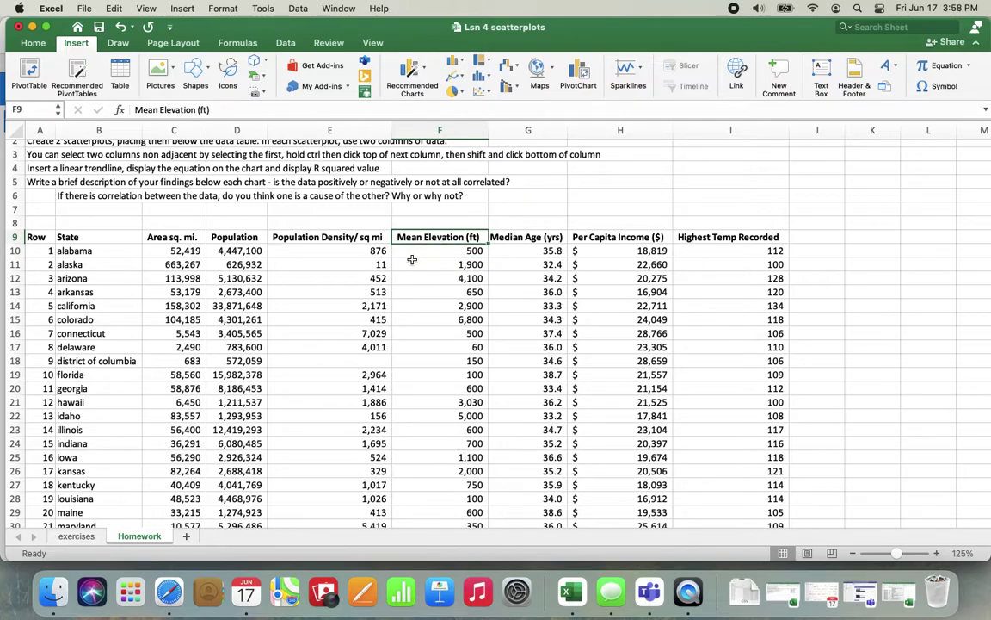
Try combining the first rows of Population Density/ sq mi with the matching Median Age (yrs) rows in a non-adjacent selection
{"action": "left_click_drag", "start_coordinate": [297, 237], "coordinate": [299, 303]}
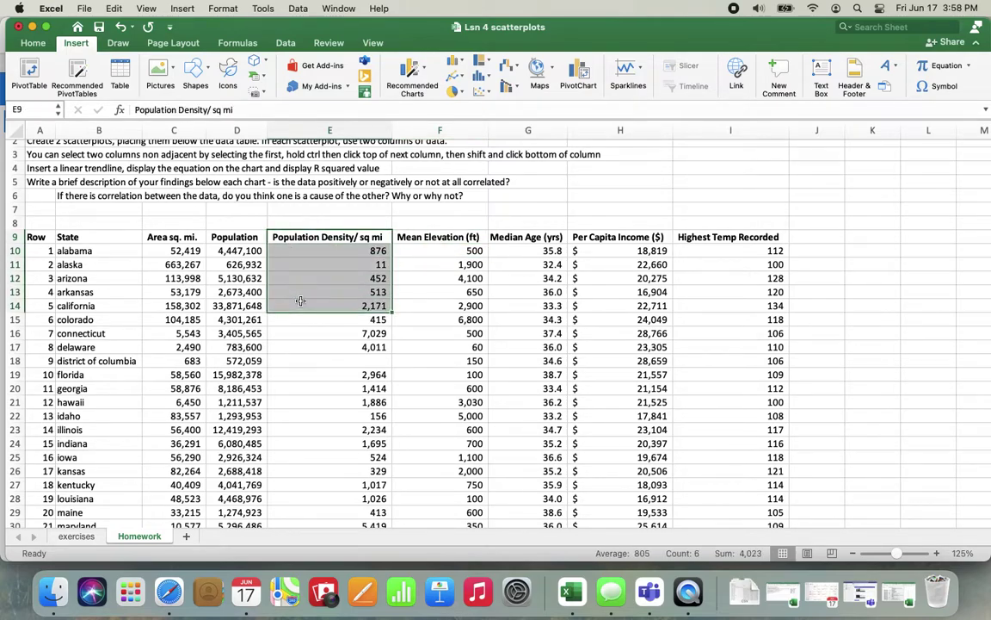
{"action": "left_click", "coordinate": [518, 236], "text": "ctrl"}
{"action": "left_click", "coordinate": [520, 304], "text": "ctrl"}
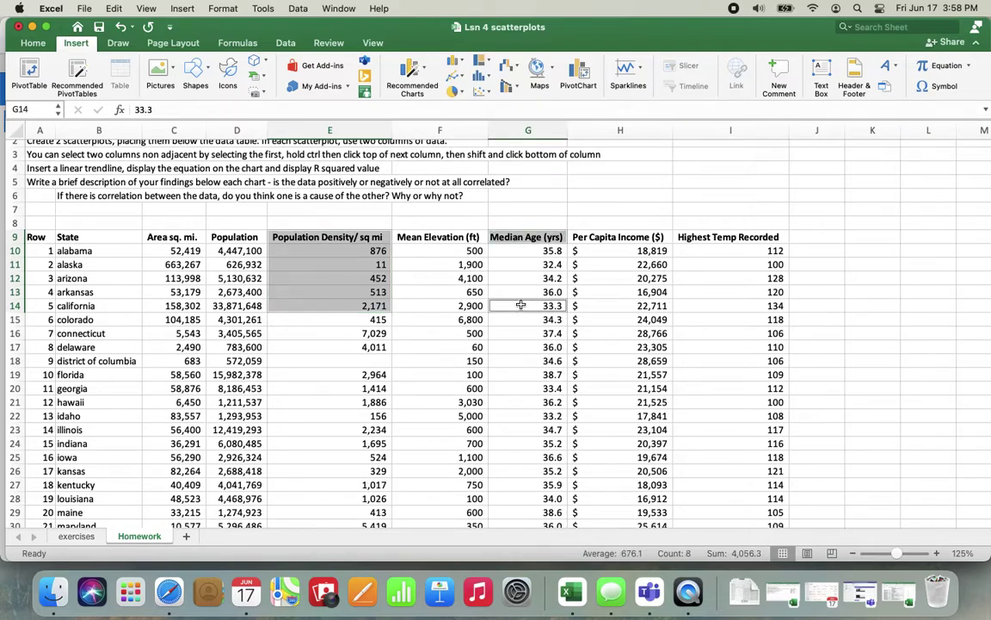
{"action": "left_click", "coordinate": [522, 238], "text": "ctrl"}
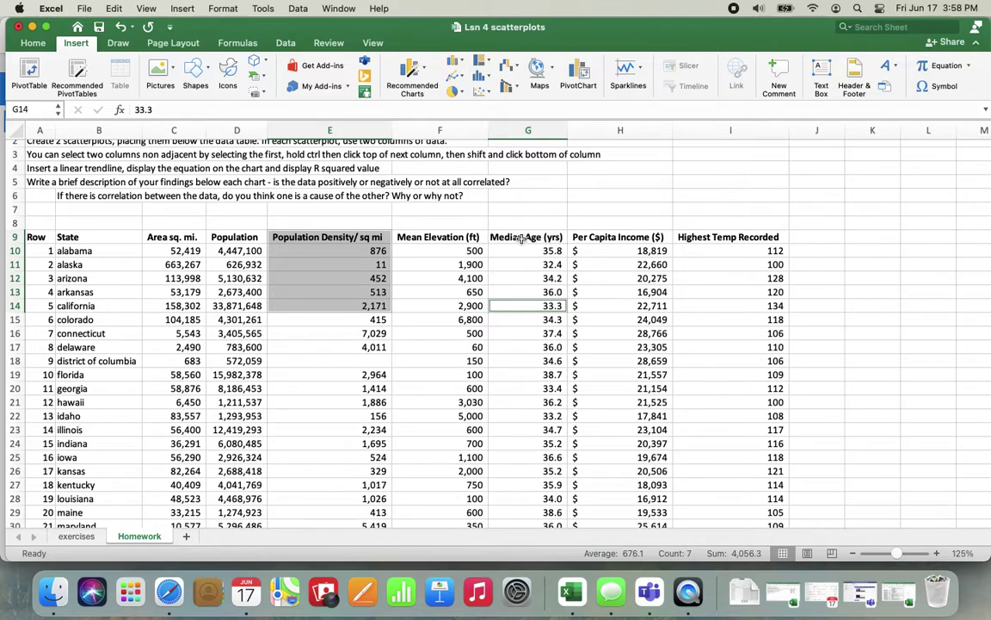
{"action": "left_click", "coordinate": [513, 310]}
{"action": "left_click_drag", "start_coordinate": [331, 236], "coordinate": [371, 320]}
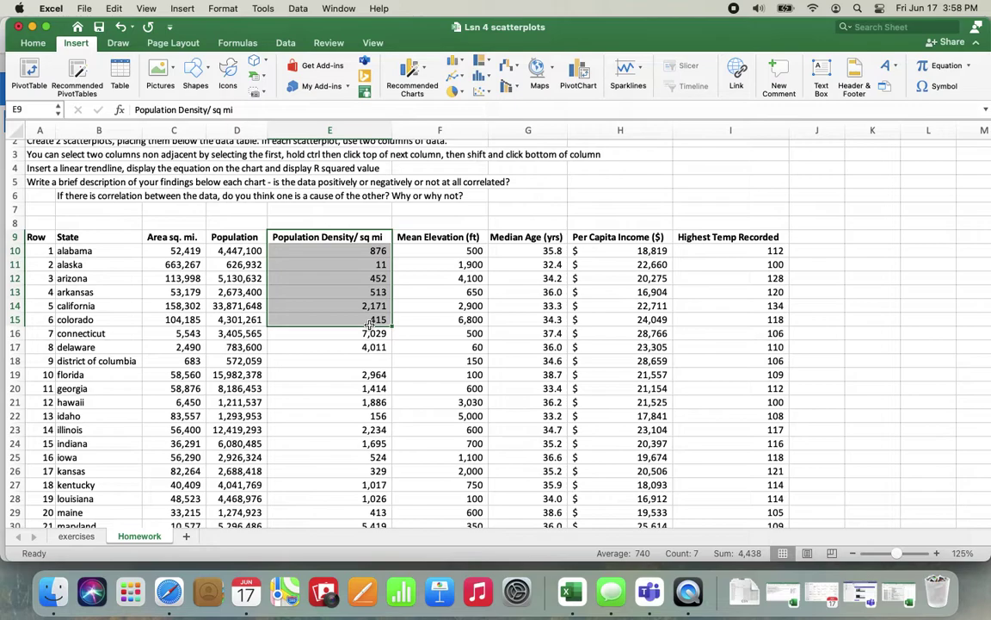
{"action": "left_click", "coordinate": [531, 238], "text": "ctrl"}
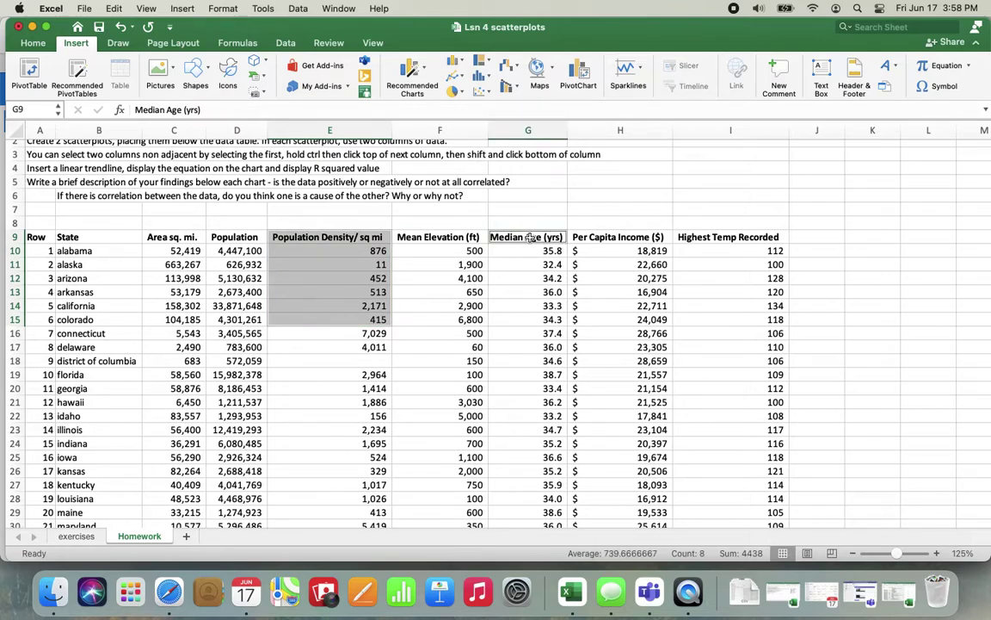
{"action": "left_click", "coordinate": [531, 319]}
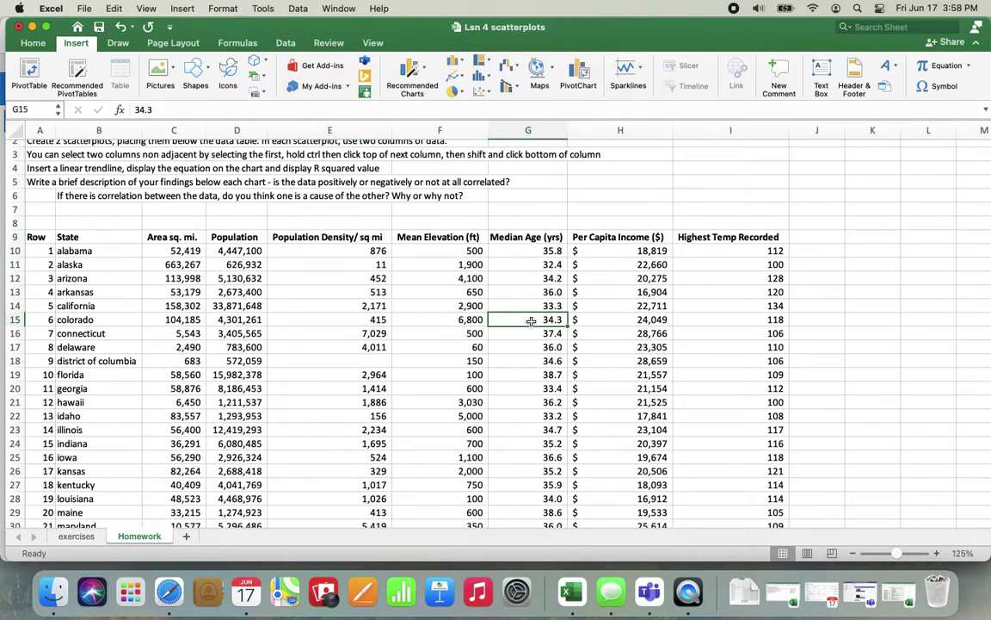
{"action": "left_click", "coordinate": [382, 237]}
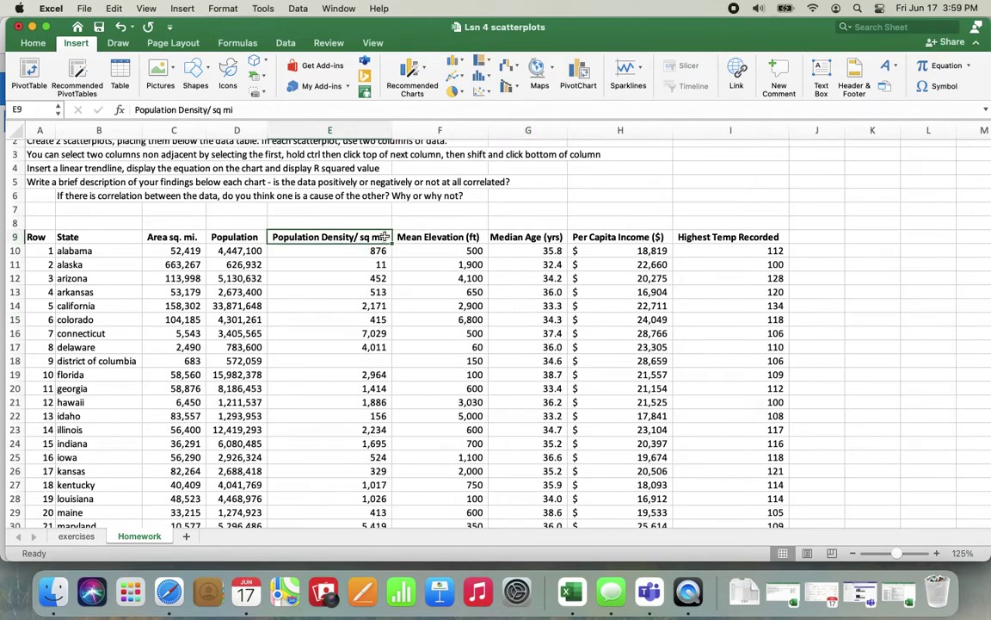
Recheck the homework instructions, select Population Density/ sq mi cells E9:E17, and try extending the selection to Median Age G9:G17
{"action": "left_click", "coordinate": [43, 169]}
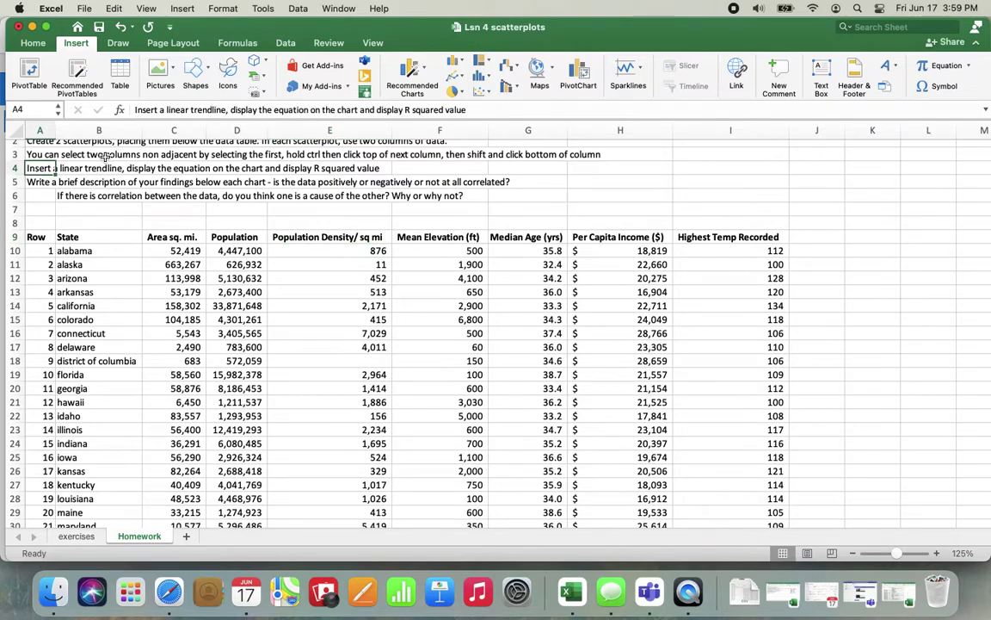
{"action": "scroll", "coordinate": [95, 141], "scroll_direction": "up", "scroll_amount": 2}
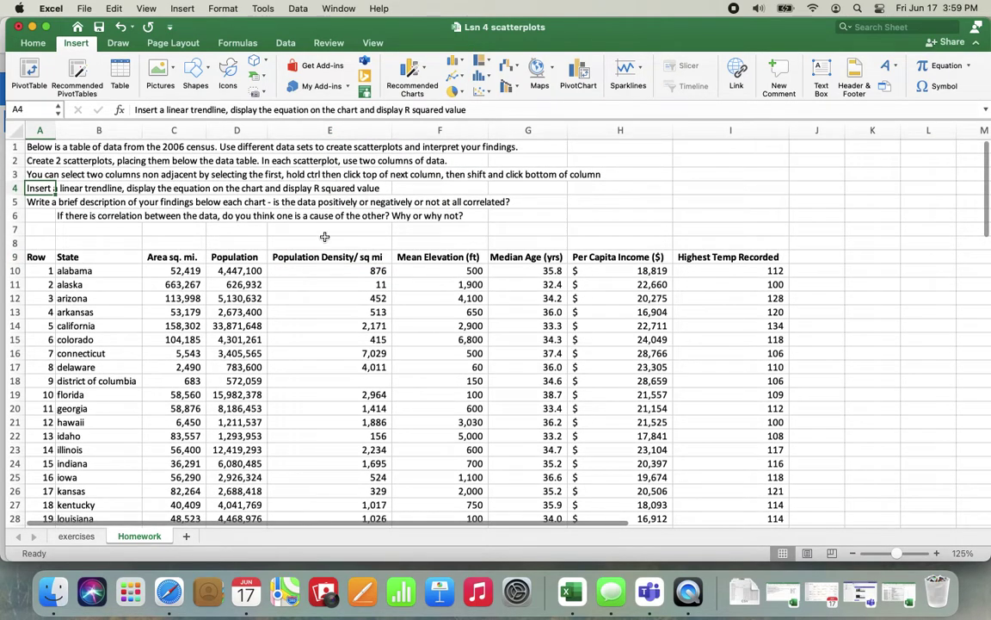
{"action": "left_click_drag", "start_coordinate": [329, 257], "coordinate": [341, 364]}
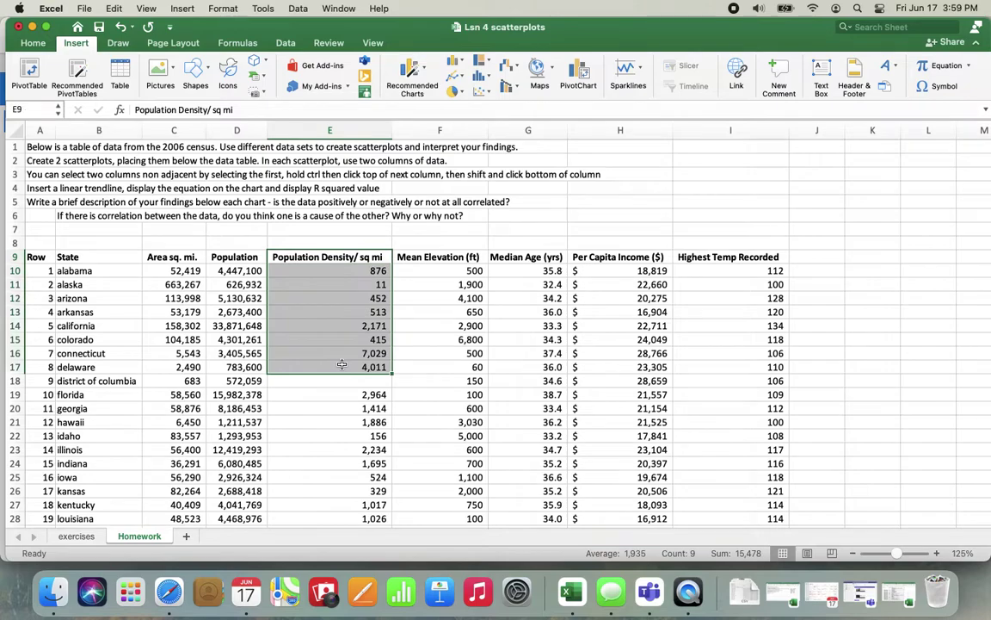
{"action": "left_click", "coordinate": [527, 257], "text": "super"}
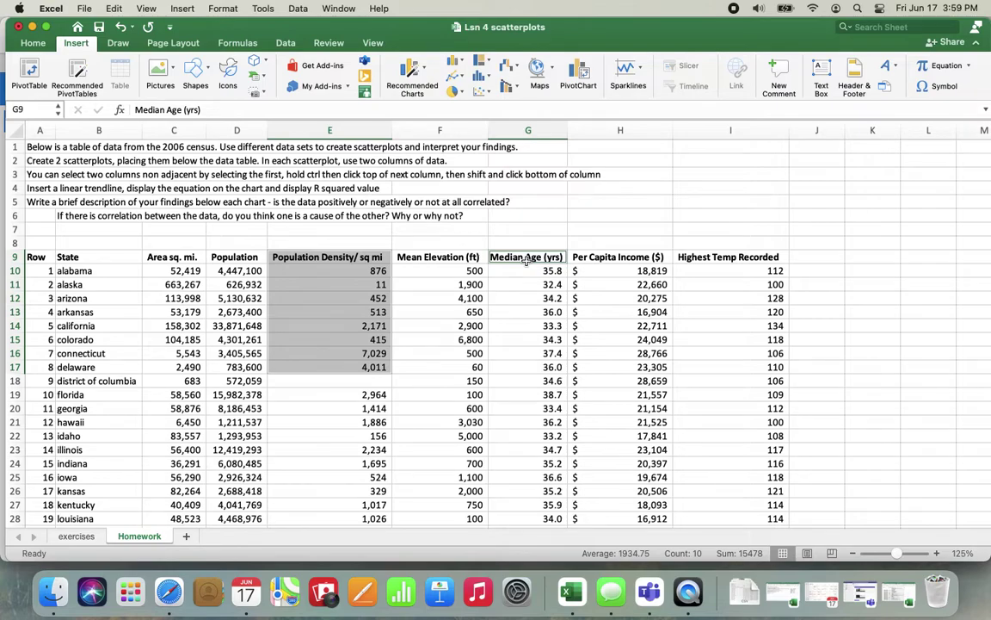
{"action": "left_click", "coordinate": [538, 369]}
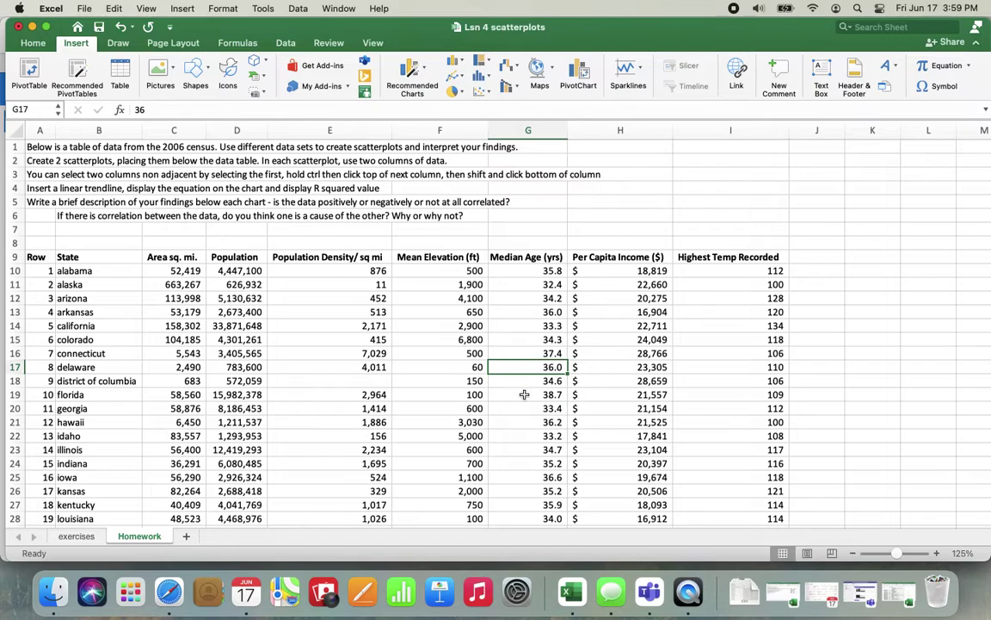
{"action": "left_click", "coordinate": [357, 367]}
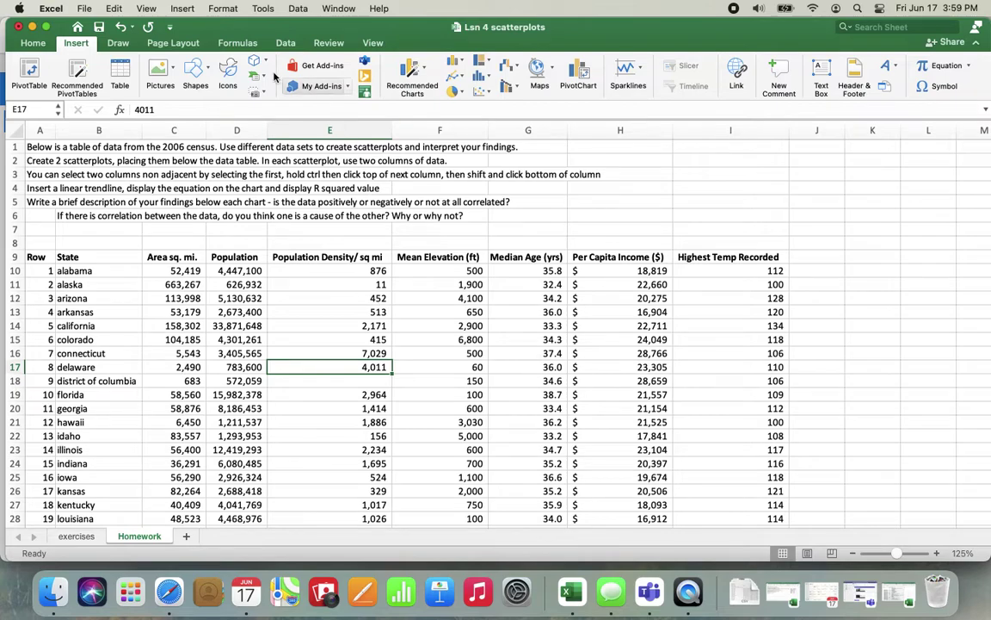
Look over the available scatter chart types and the empty Plot 1 area below the census data
{"action": "left_click", "coordinate": [483, 95]}
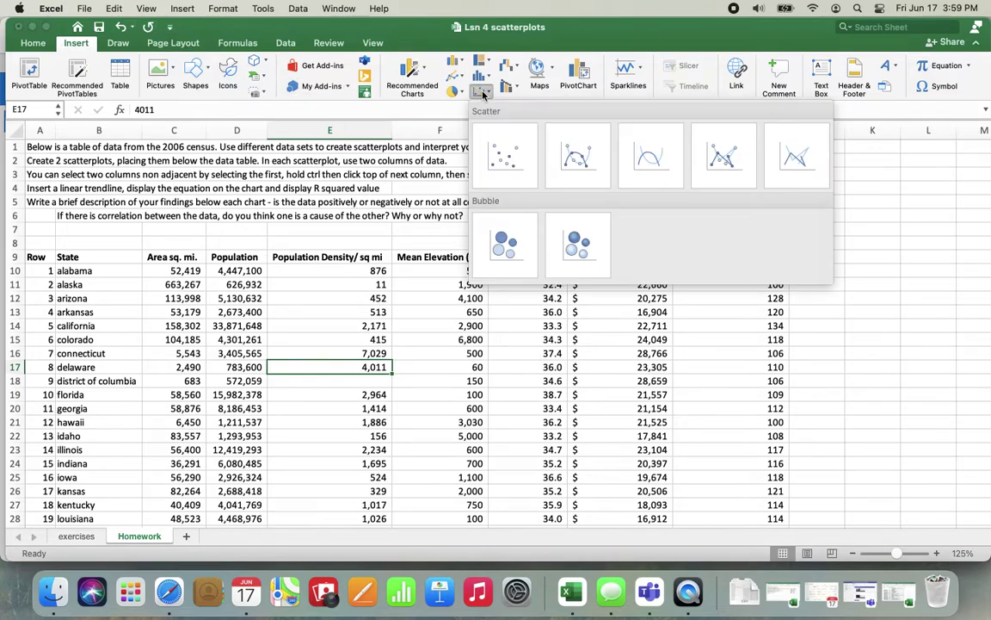
{"action": "left_click", "coordinate": [404, 285]}
{"action": "scroll", "coordinate": [344, 344], "scroll_direction": "down", "scroll_amount": 15}
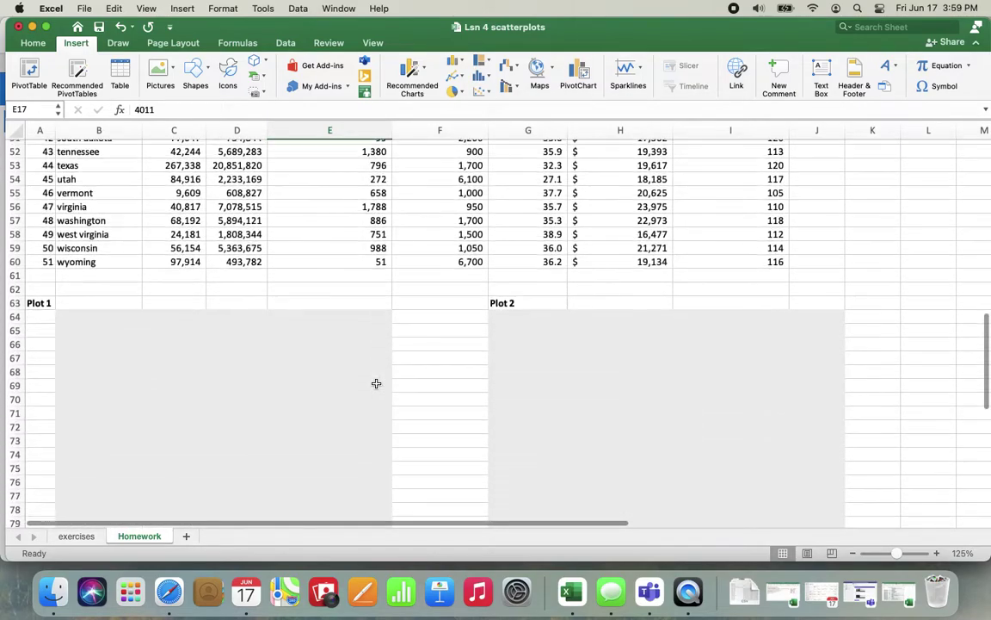
{"action": "left_click", "coordinate": [316, 385]}
{"action": "scroll", "coordinate": [316, 386], "scroll_direction": "up", "scroll_amount": 15}
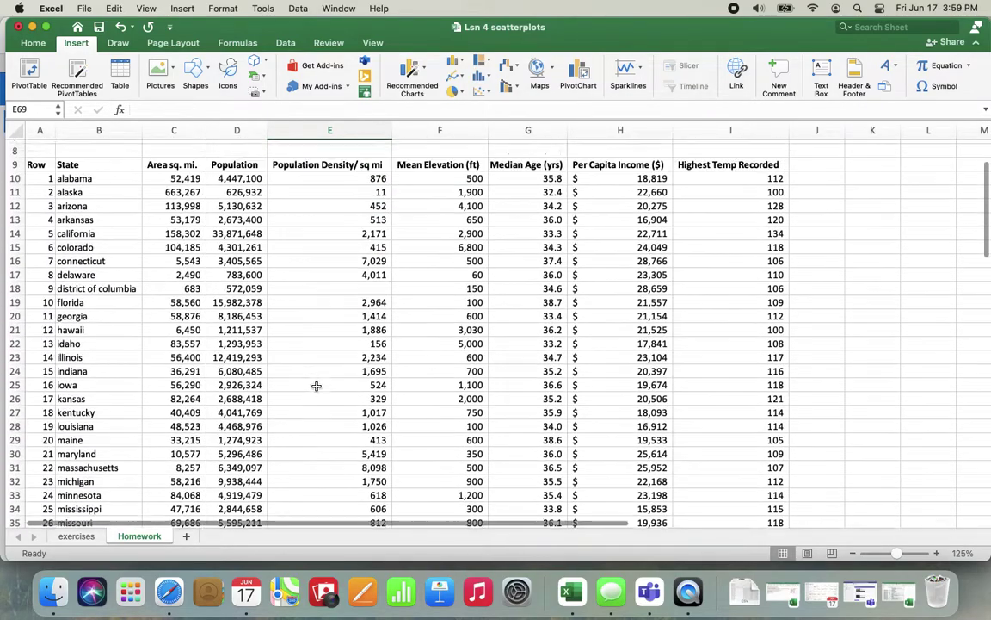
Review the homework instructions on inserting a linear trendline with equation and R squared value and describing the findings below each chart
{"action": "scroll", "coordinate": [315, 386], "scroll_direction": "up", "scroll_amount": 3}
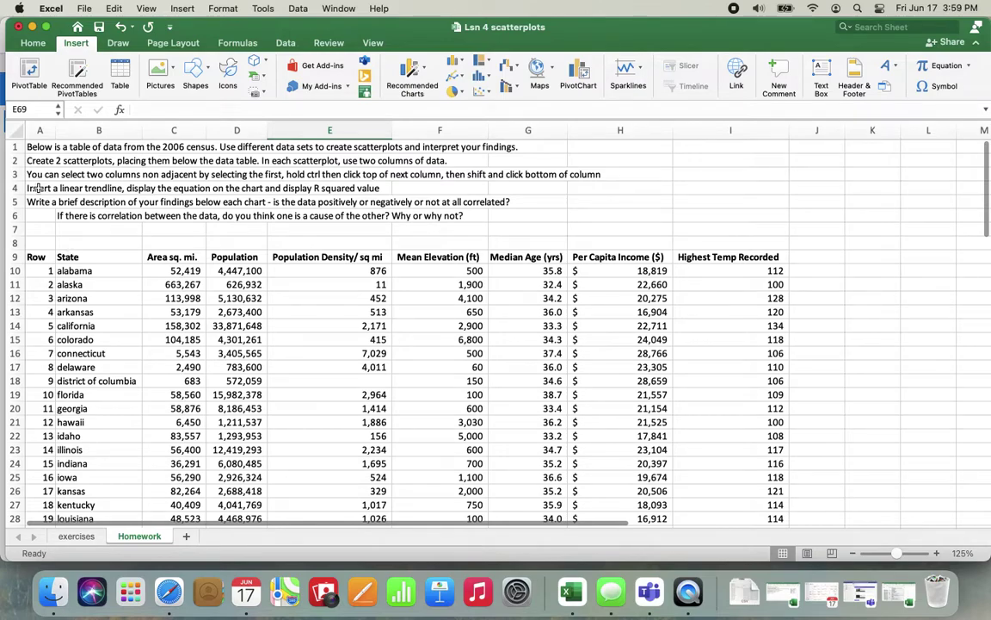
{"action": "left_click", "coordinate": [39, 188]}
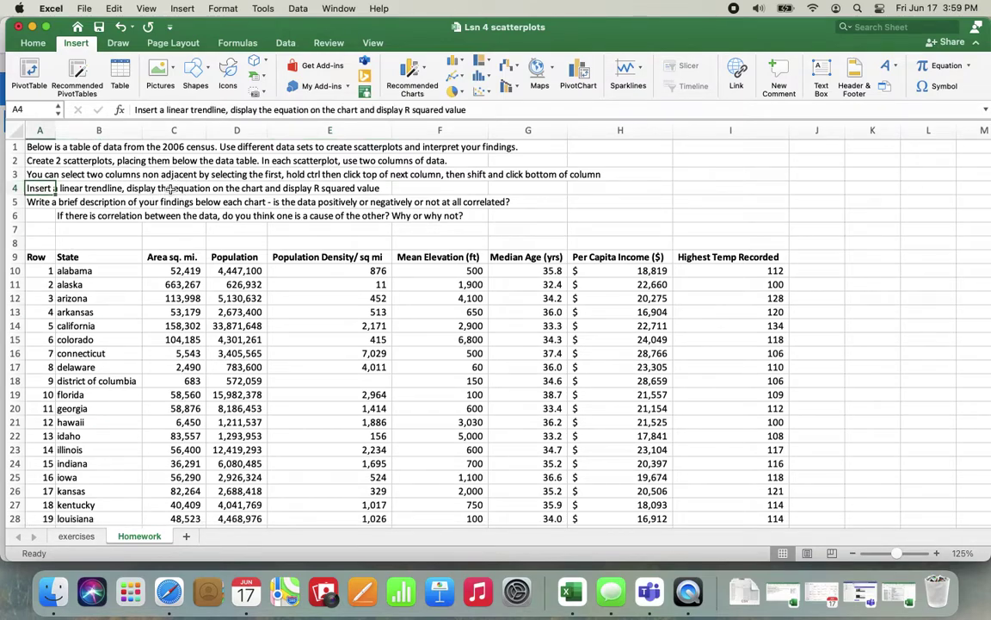
{"action": "left_click", "coordinate": [314, 187]}
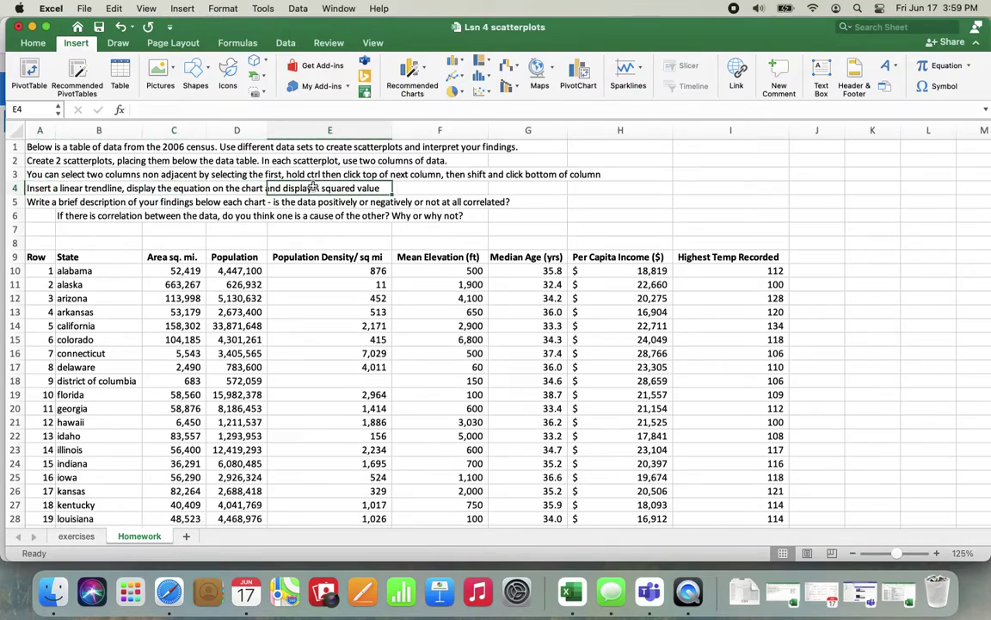
{"action": "left_click", "coordinate": [40, 203]}
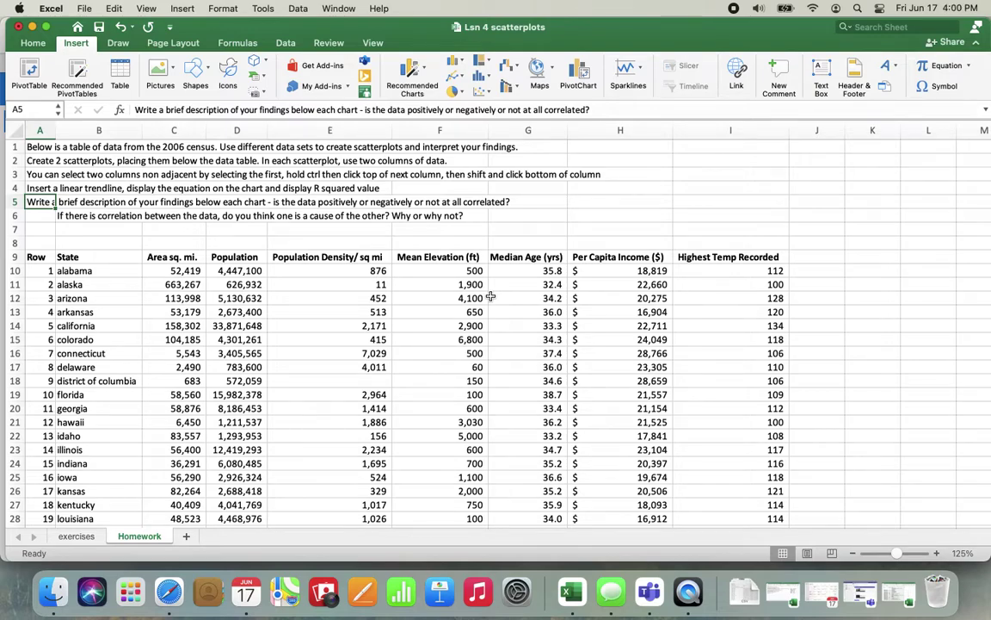
Go through the Alabama row of the census table one column at a time, from State to Highest Temp Recorded
{"action": "left_click", "coordinate": [76, 271]}
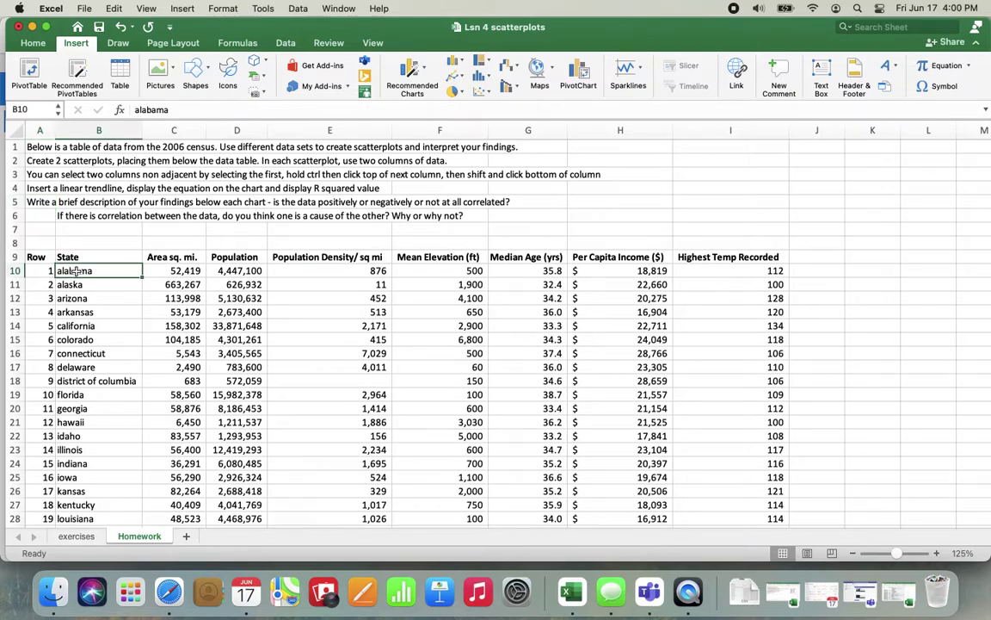
{"action": "left_click", "coordinate": [189, 271]}
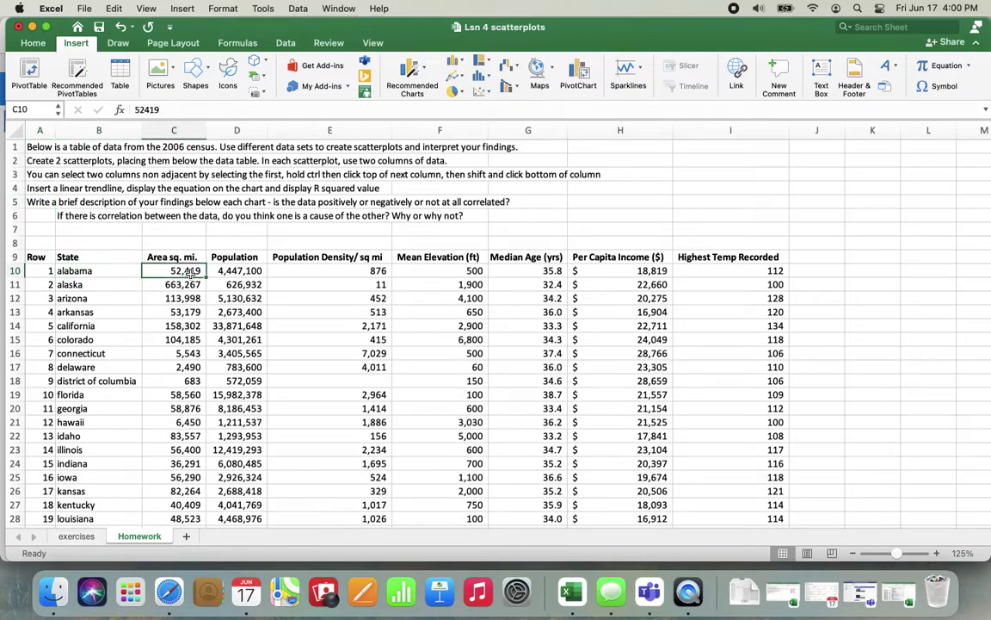
{"action": "left_click", "coordinate": [247, 272]}
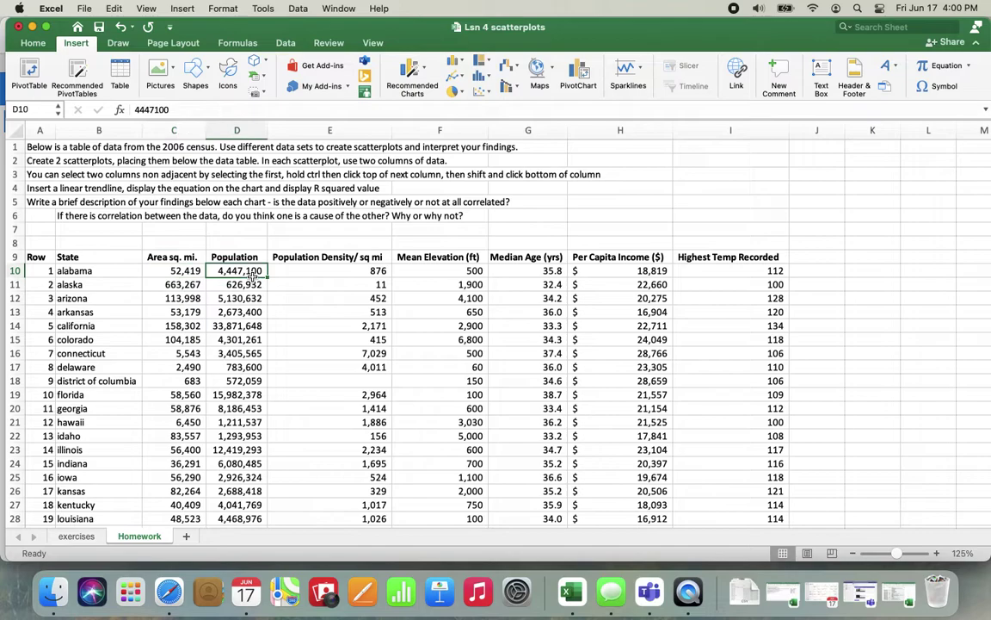
{"action": "left_click", "coordinate": [331, 271]}
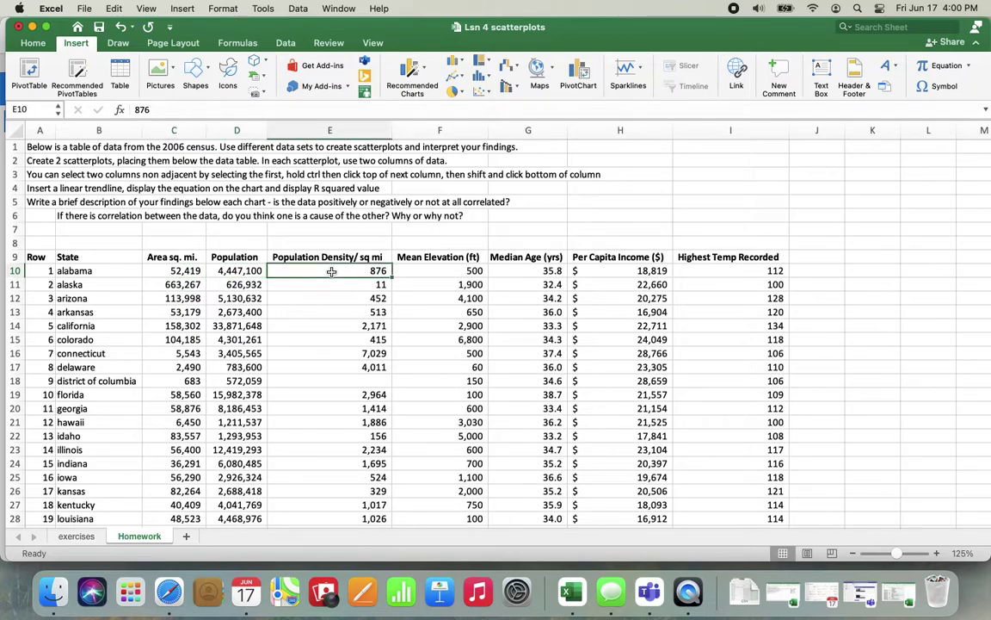
{"action": "left_click", "coordinate": [432, 271]}
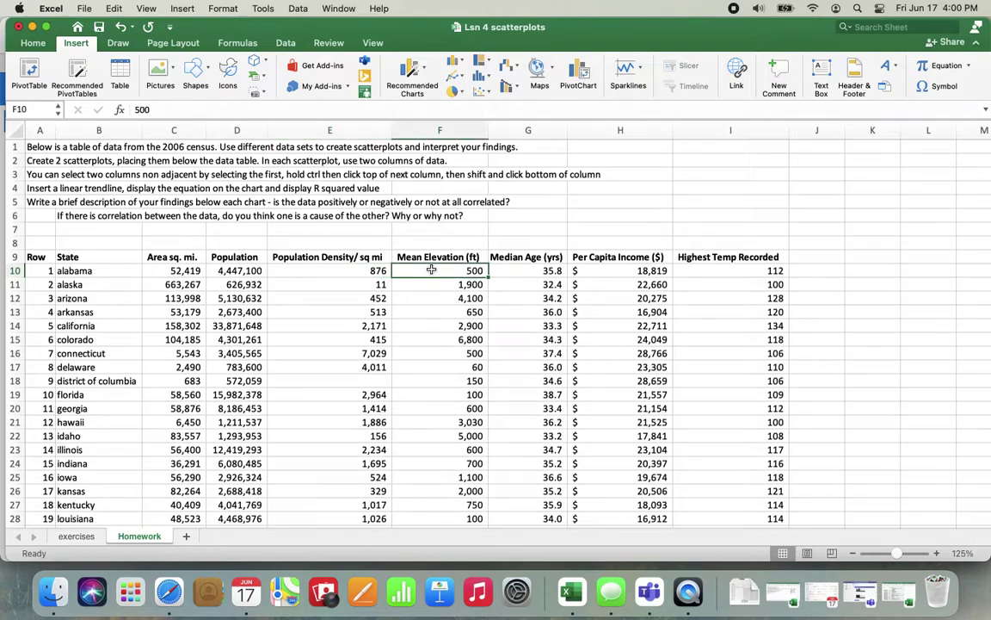
{"action": "key", "text": "Right"}
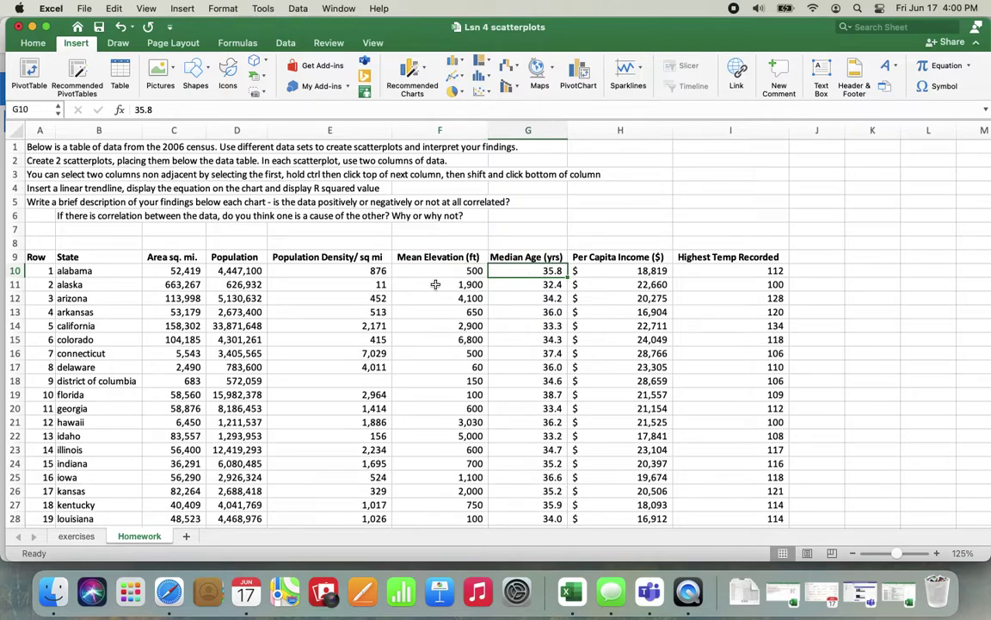
{"action": "left_click", "coordinate": [622, 270]}
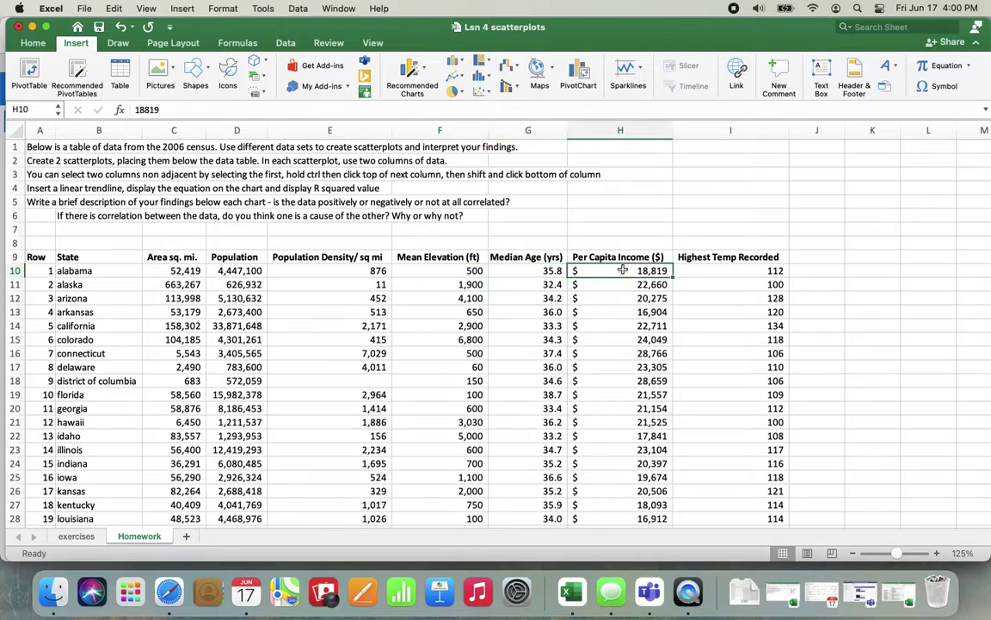
{"action": "left_click", "coordinate": [723, 272]}
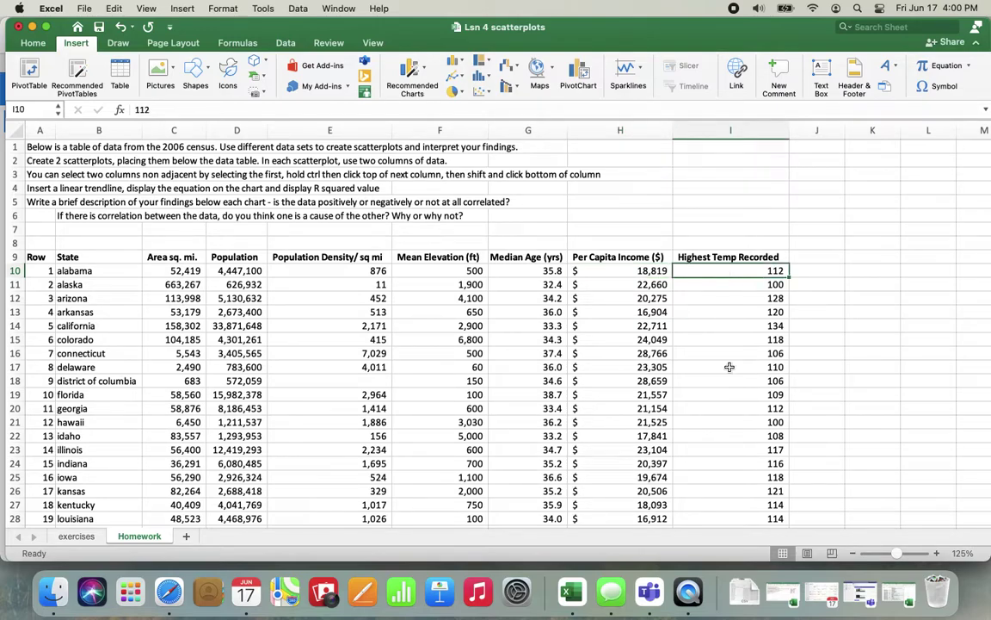
Check the Plot 1 and Plot 2 areas below the census table, then return to the correlation question in row 6
{"action": "left_click", "coordinate": [32, 225]}
{"action": "scroll", "coordinate": [276, 469], "scroll_direction": "down", "scroll_amount": 5}
{"action": "scroll", "coordinate": [275, 469], "scroll_direction": "down", "scroll_amount": 10}
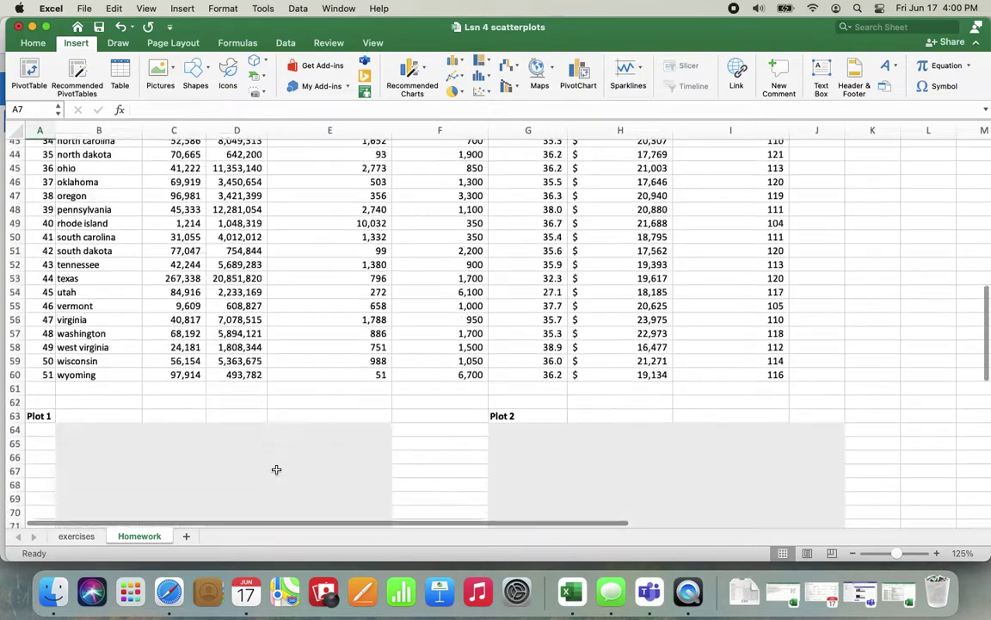
{"action": "scroll", "coordinate": [275, 469], "scroll_direction": "up", "scroll_amount": 15}
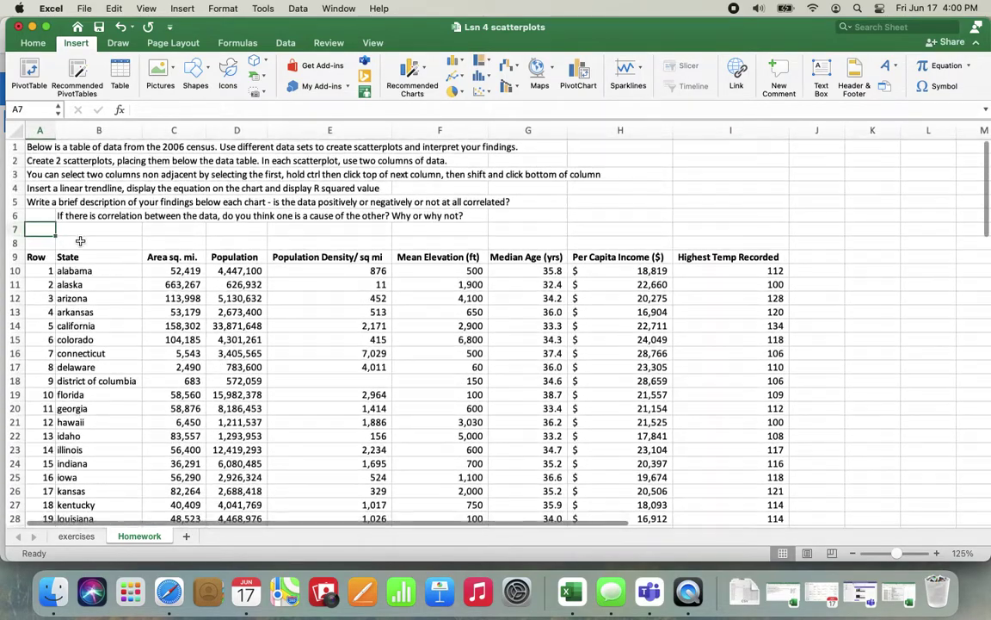
{"action": "left_click", "coordinate": [38, 215]}
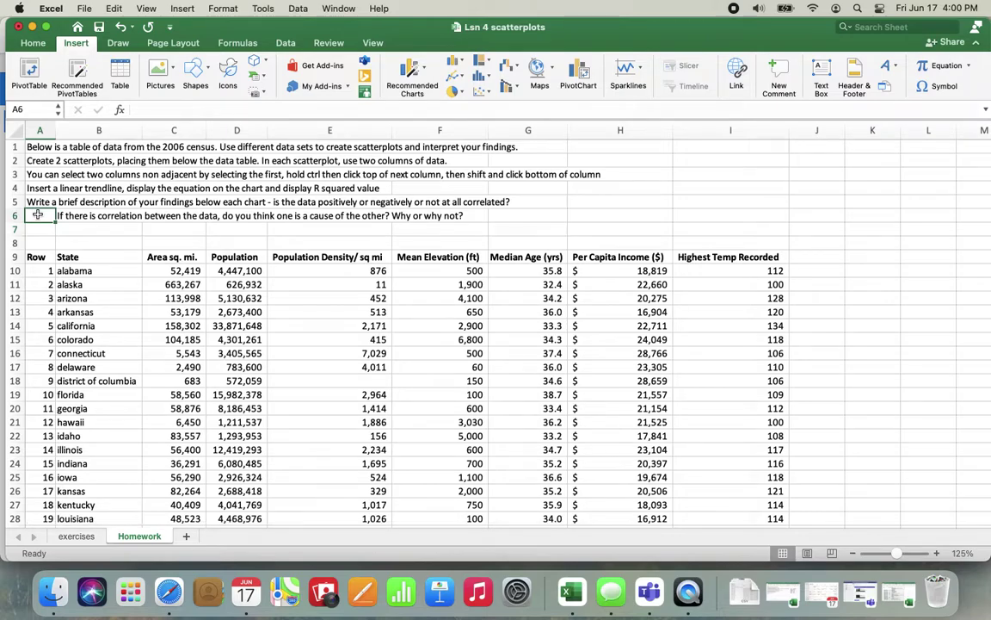
Go back to the exercises sheet and select cell A2 beside the scatterplot notes
{"action": "left_click", "coordinate": [77, 536]}
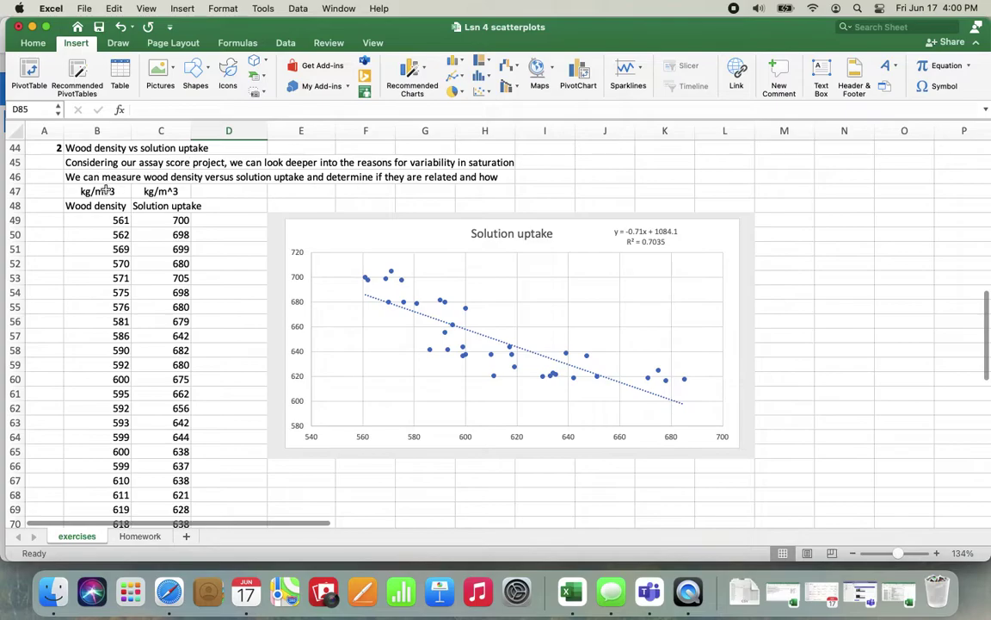
{"action": "scroll", "coordinate": [43, 155], "scroll_direction": "up", "scroll_amount": 15}
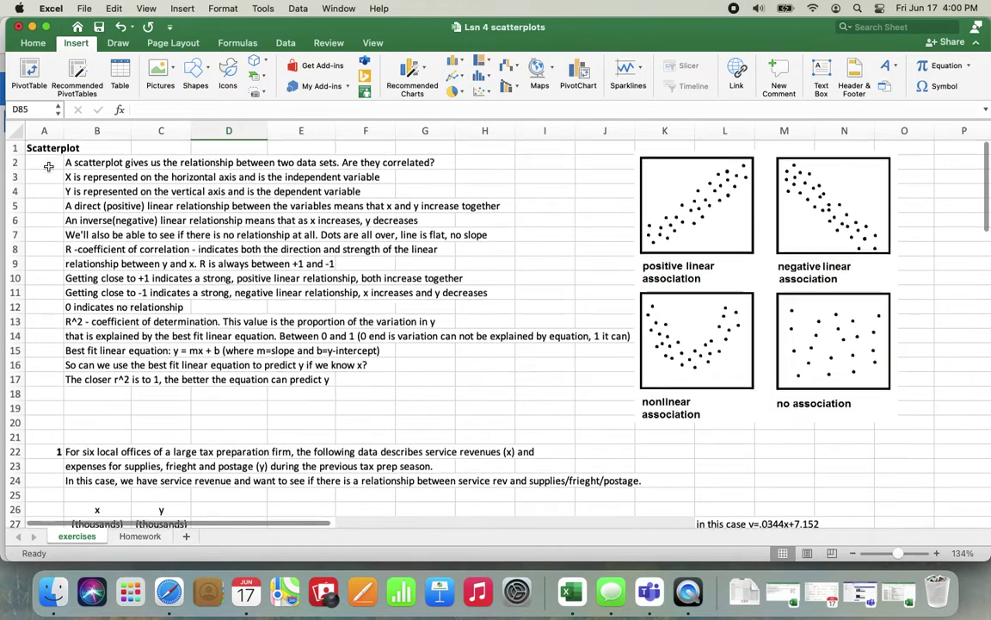
{"action": "left_click", "coordinate": [48, 166]}
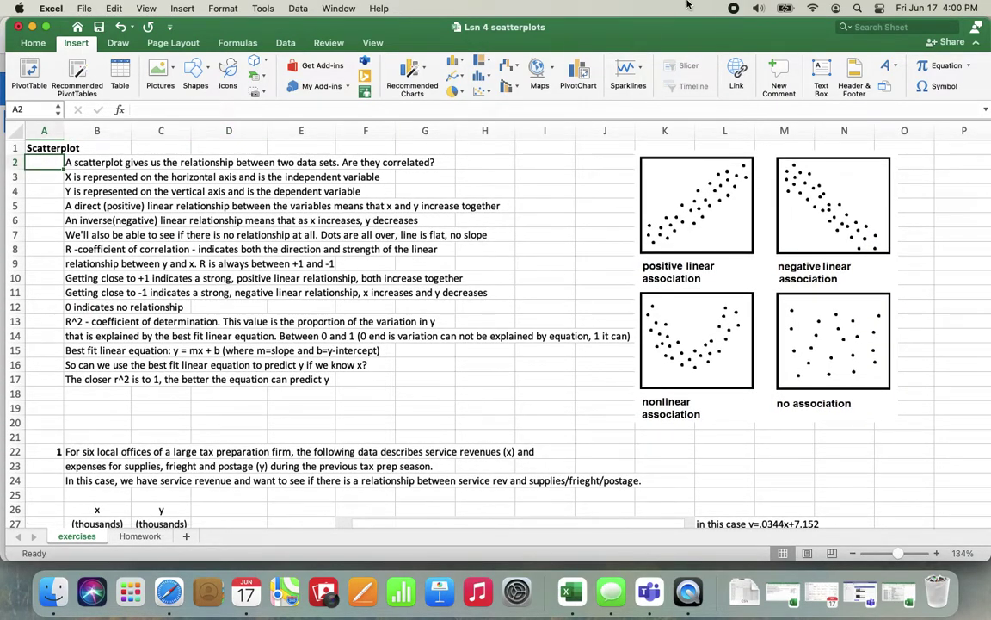